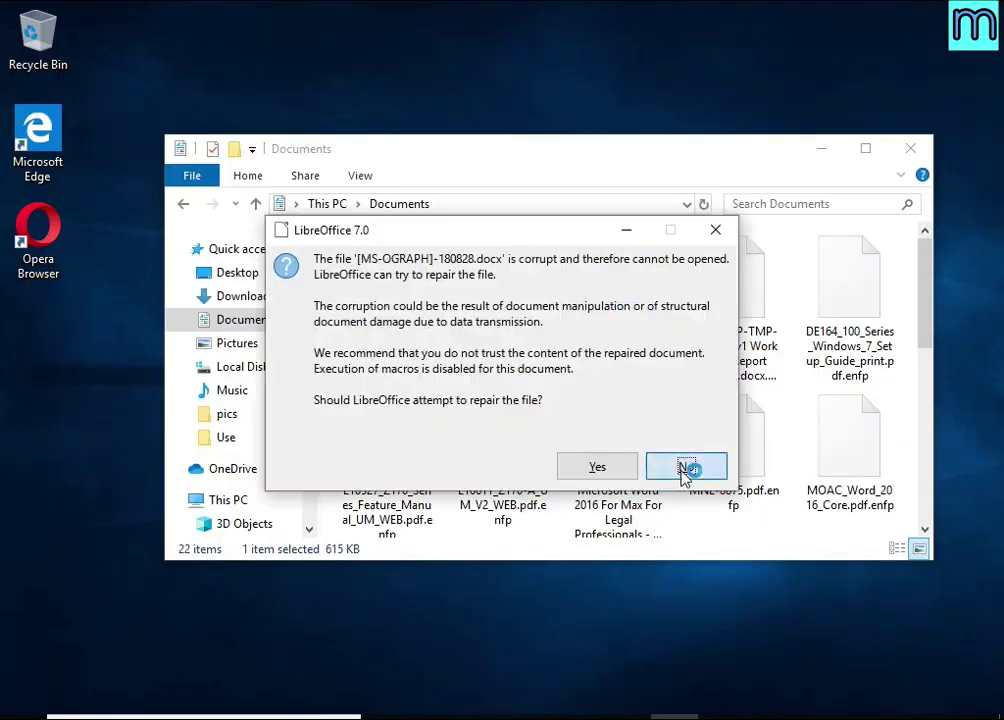
Decline repairing [MS-OGRAPH]-180828.docx and try to open the encrypted E10611_Z170-A_UM_V2_WEB.pdf.enfp file in Documents.
{"action": "left_click", "coordinate": [686, 465]}
{"action": "left_click", "coordinate": [690, 399]}
{"action": "left_click", "coordinate": [556, 404]}
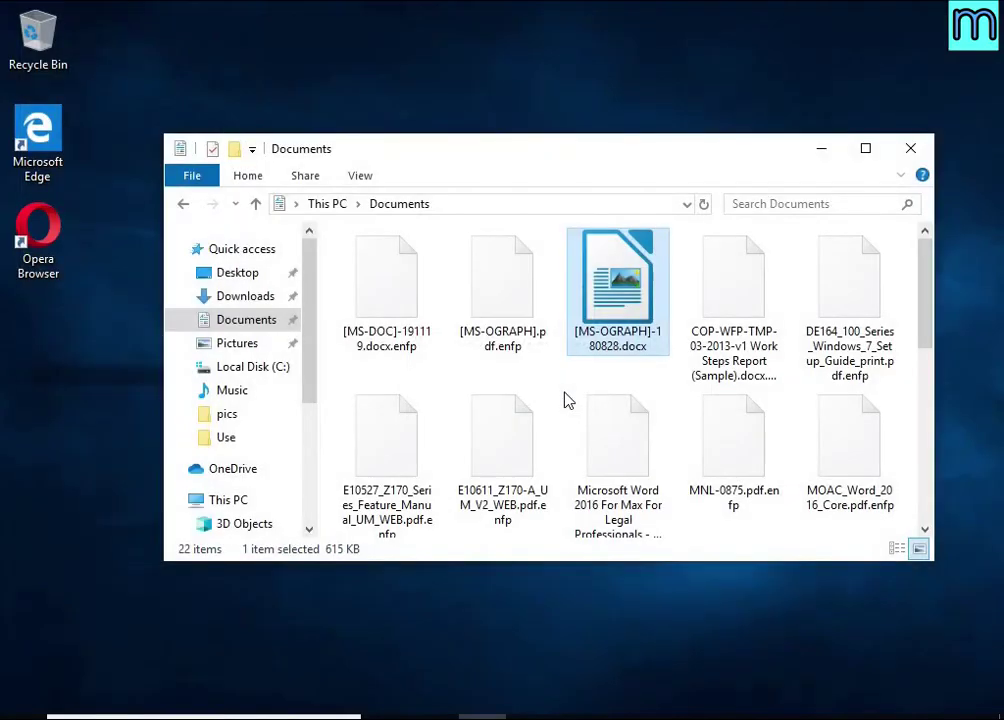
{"action": "double_click", "coordinate": [520, 478]}
{"action": "key", "text": "Escape"}
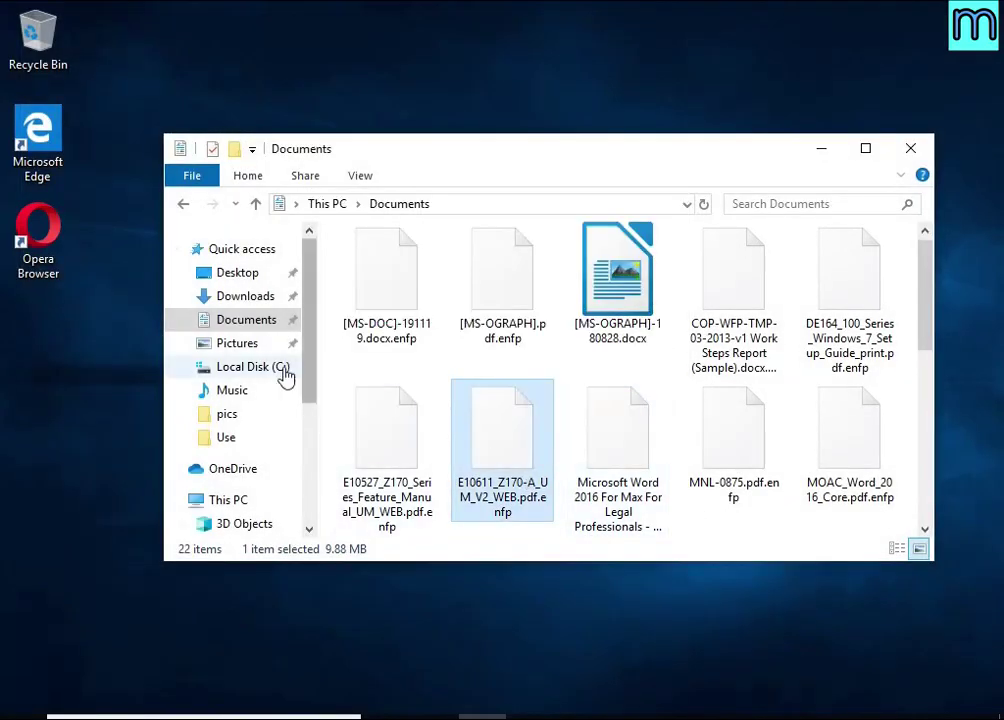
Go to the Pictures folder and try to open the encrypted Desert.jpg.enfp file.
{"action": "left_click", "coordinate": [237, 343]}
{"action": "double_click", "coordinate": [746, 262]}
{"action": "key", "text": "Escape"}
Rename Desert.jpg.enfp to Desert.jpg by removing the .enfp extension, accepting the extension change.
{"action": "right_click", "coordinate": [762, 316]}
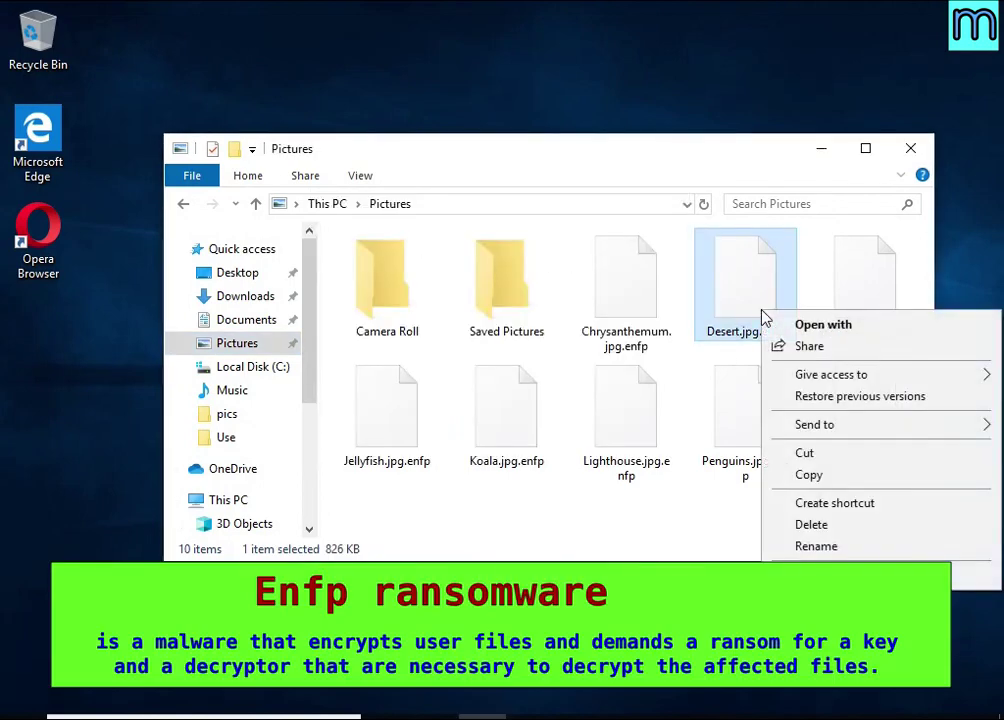
{"action": "left_click", "coordinate": [872, 546]}
{"action": "key", "text": "End"}
{"action": "key", "text": "ctrl+shift+Left"}
{"action": "key", "text": "BackSpace"}
{"action": "key", "text": "Return"}
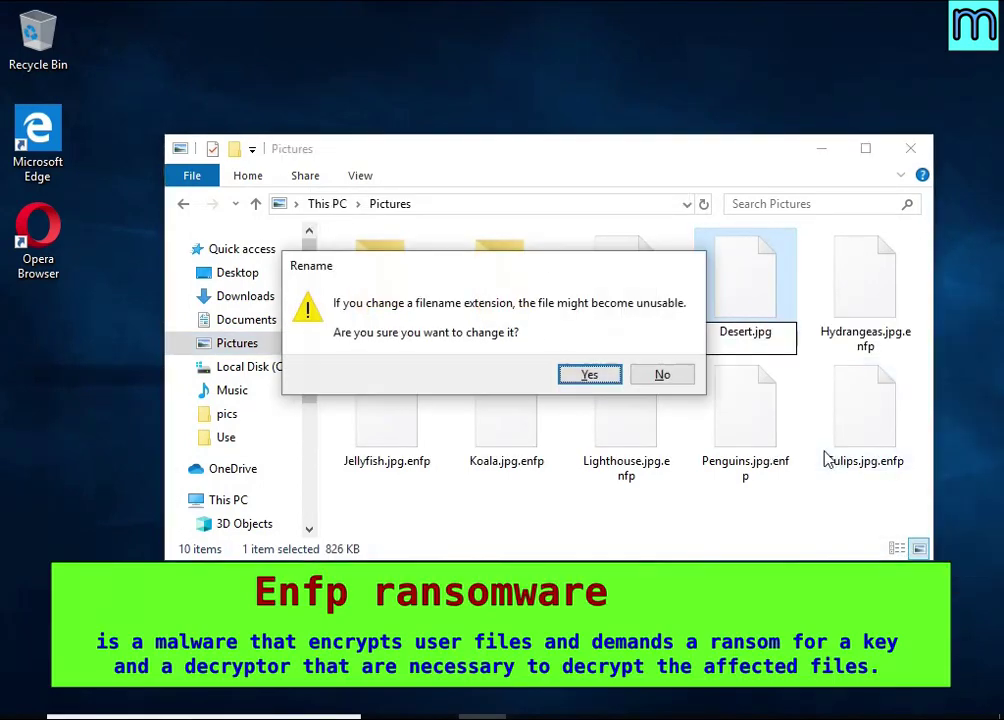
{"action": "left_click", "coordinate": [590, 375]}
Try to view the renamed Desert.jpg with Photos, and close the viewer.
{"action": "double_click", "coordinate": [750, 340]}
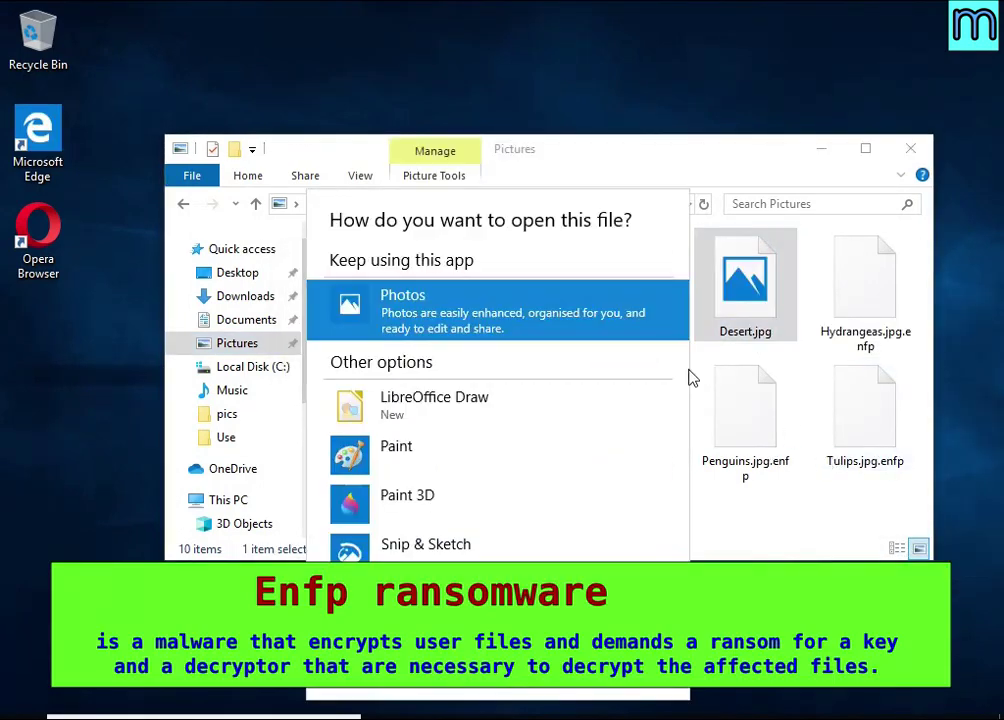
{"action": "double_click", "coordinate": [475, 320]}
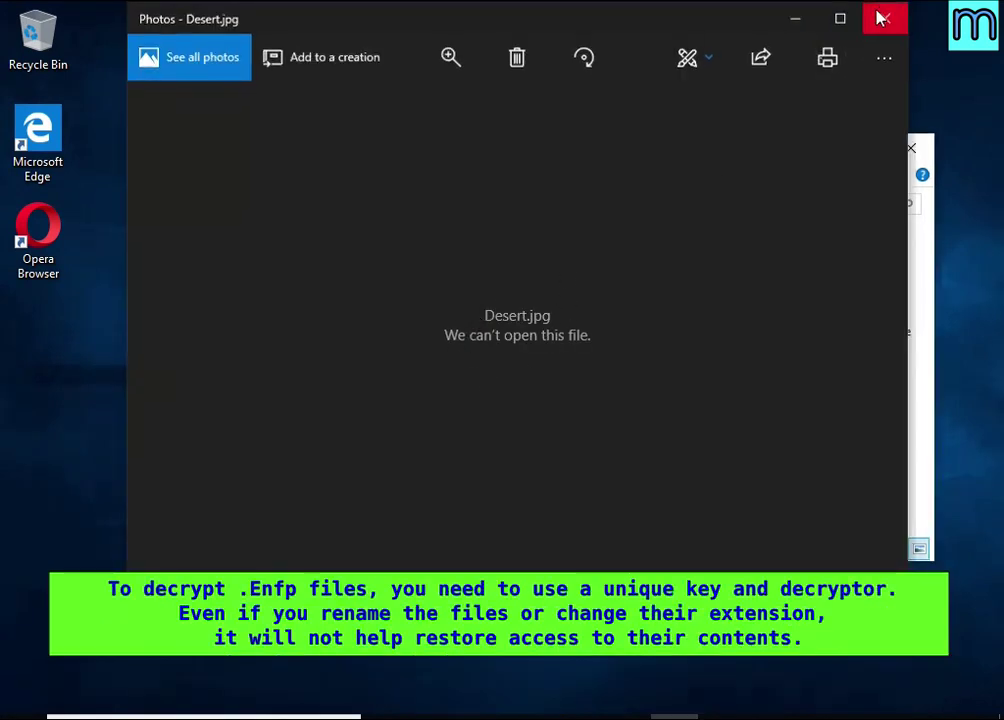
{"action": "left_click", "coordinate": [885, 17]}
Open _readme.txt on Local Disk (C:), read through the ransom note, and close the windows.
{"action": "left_click", "coordinate": [250, 367]}
{"action": "left_click", "coordinate": [390, 410]}
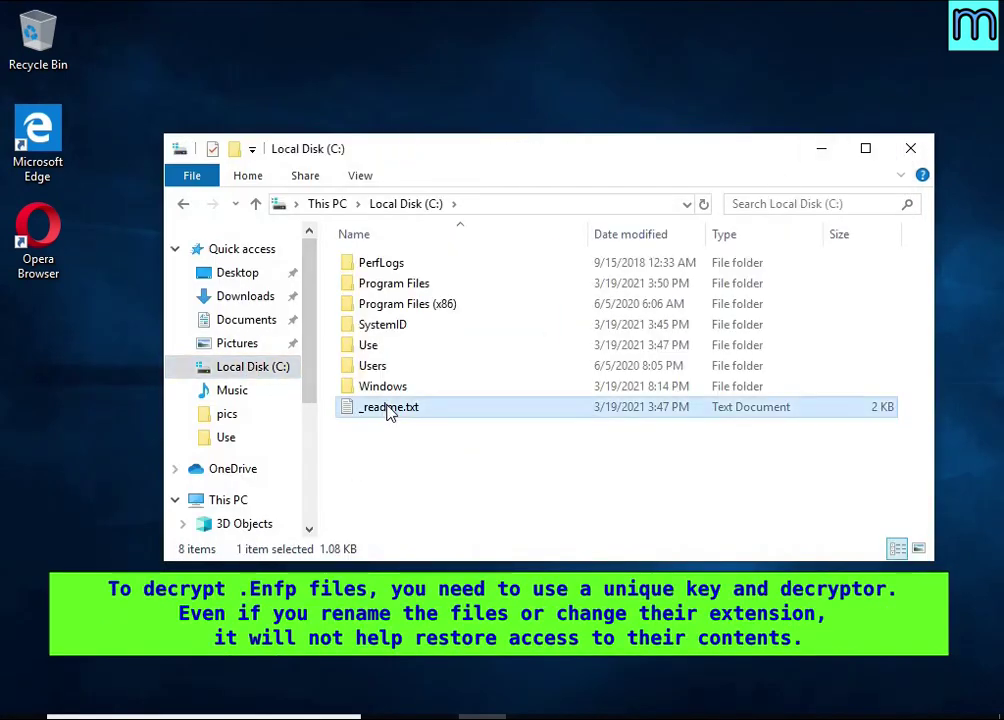
{"action": "double_click", "coordinate": [496, 410]}
{"action": "left_click_drag", "start_coordinate": [175, 233], "coordinate": [833, 233]}
{"action": "double_click", "coordinate": [800, 233]}
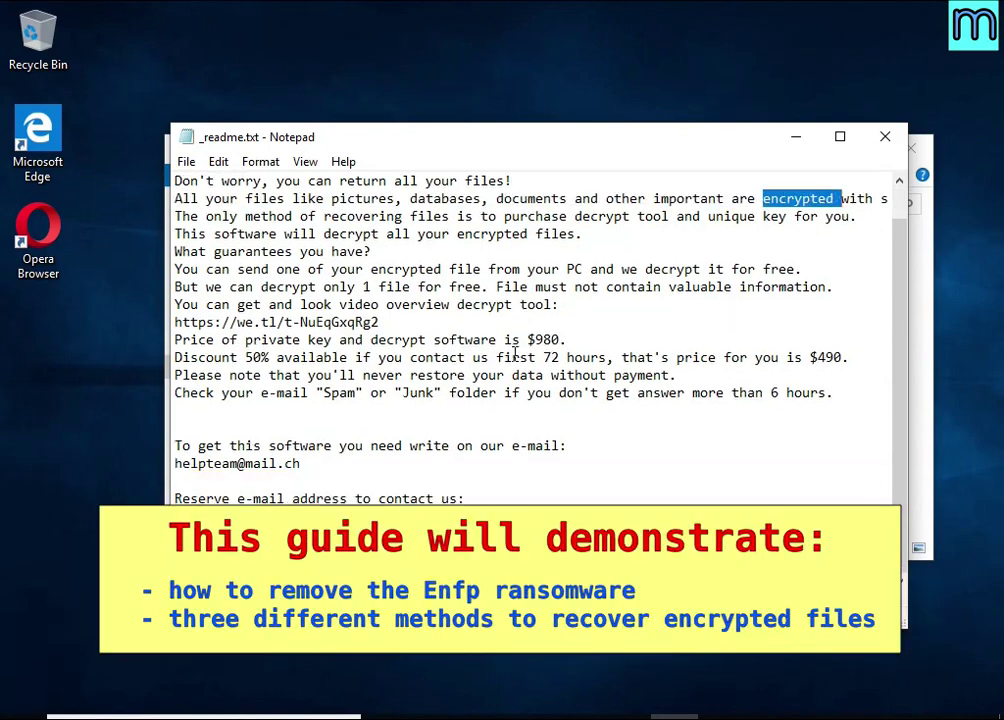
{"action": "scroll", "coordinate": [800, 240], "scroll_direction": "down", "scroll_amount": 1}
{"action": "scroll", "coordinate": [800, 240], "scroll_direction": "up", "scroll_amount": 1}
{"action": "left_click", "coordinate": [928, 152]}
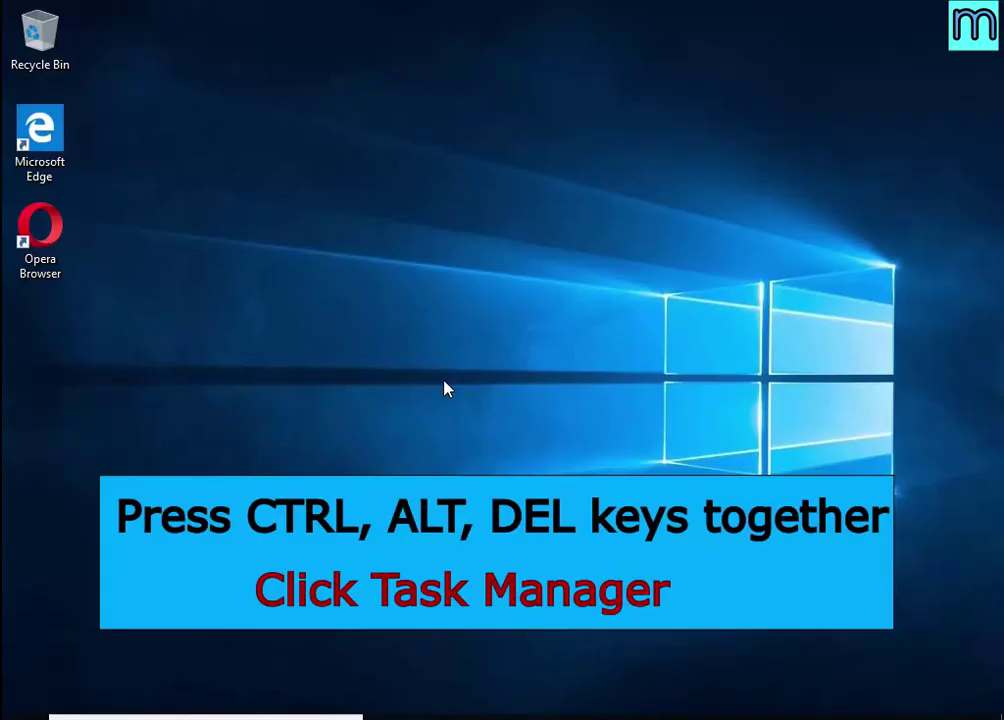
Open Task Manager and end the 12C0.exe (32 bit) background process.
{"action": "key", "text": "ctrl+alt+Delete"}
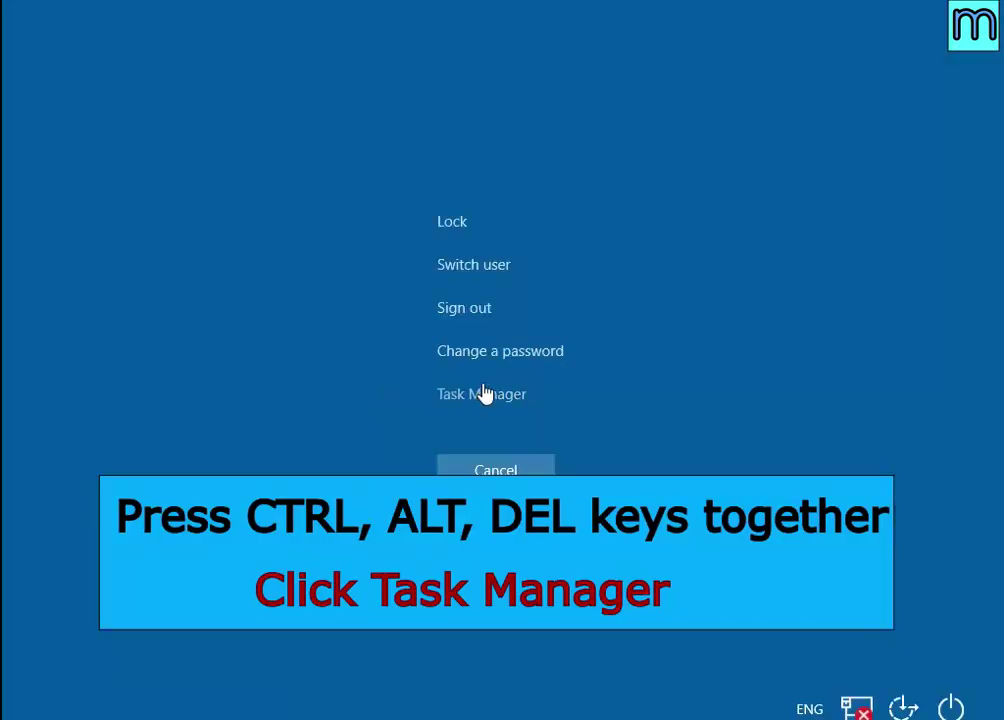
{"action": "left_click", "coordinate": [482, 396]}
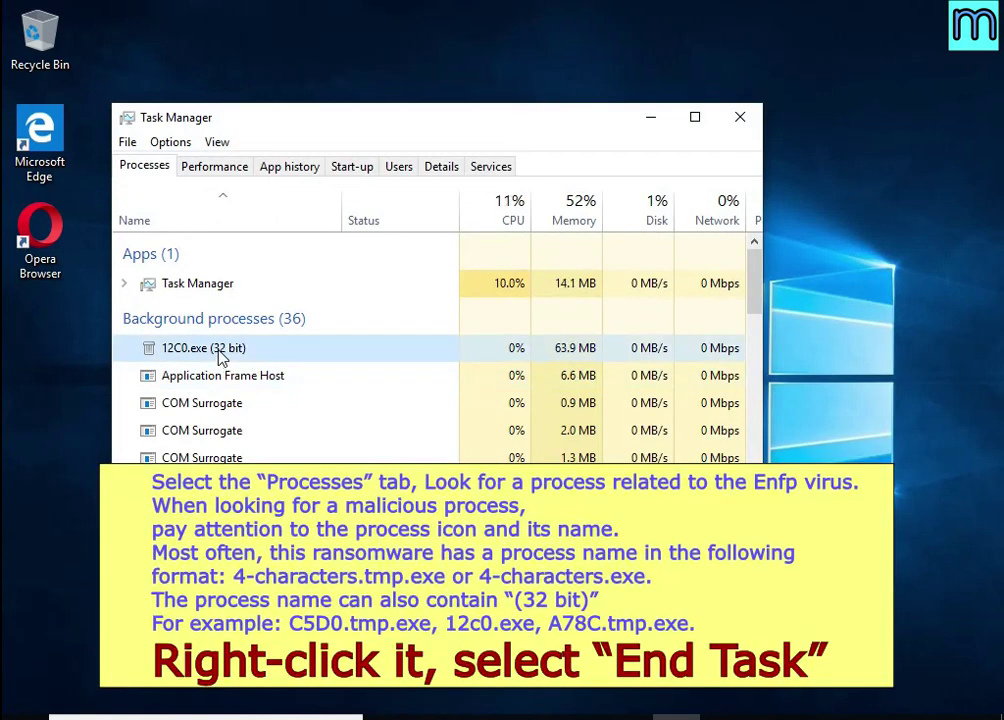
{"action": "right_click", "coordinate": [389, 351]}
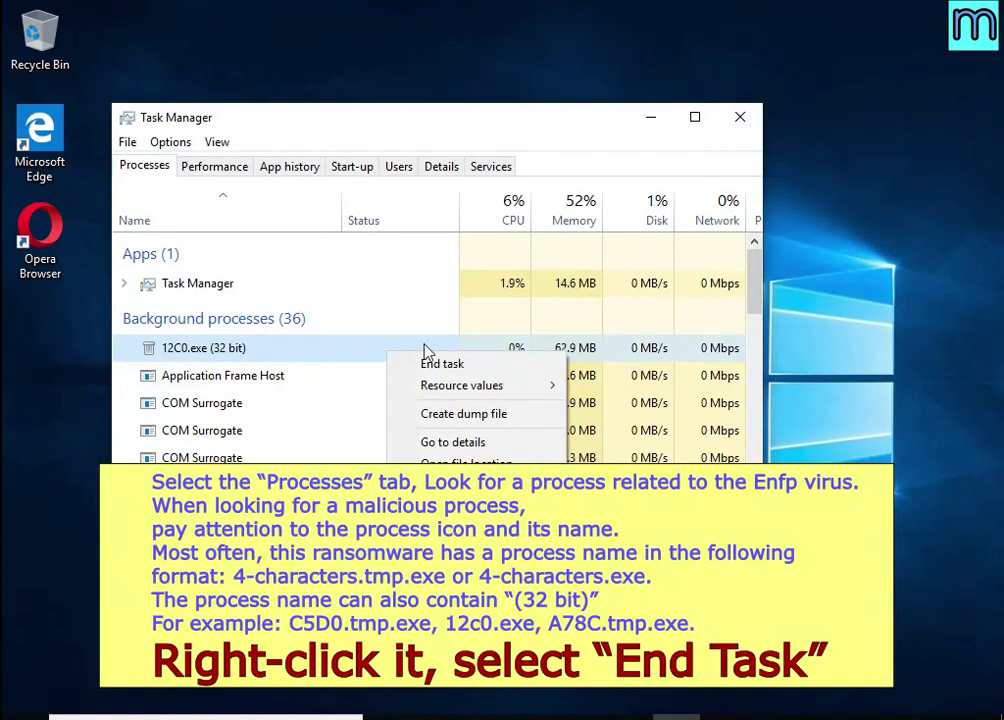
{"action": "left_click", "coordinate": [511, 373]}
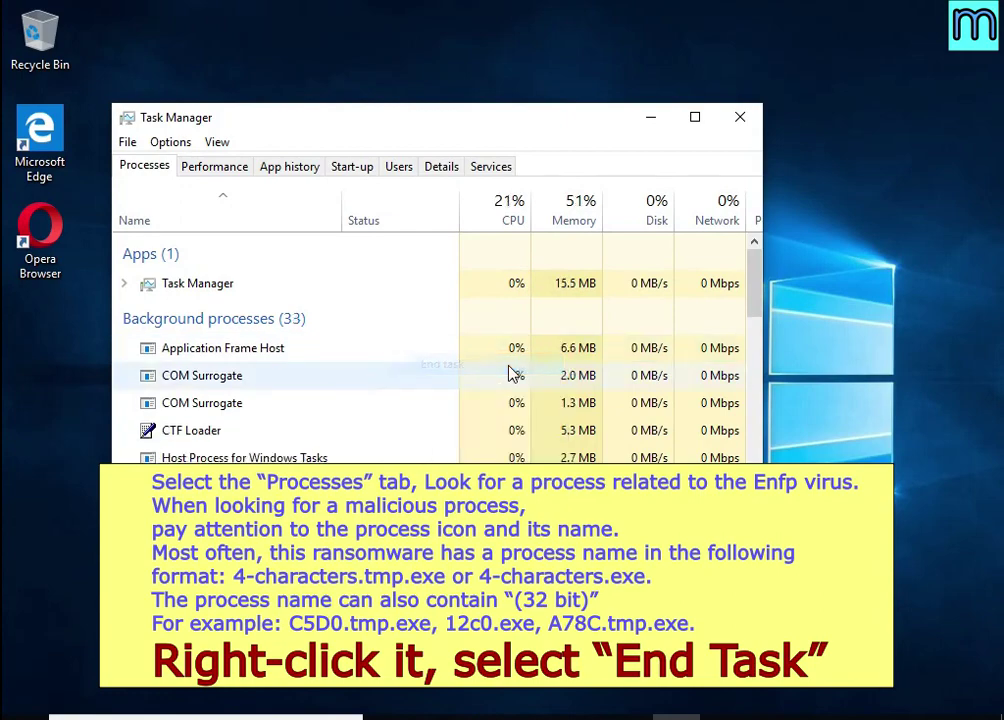
Examine the rest of the running process list for other suspicious processes.
{"action": "scroll", "coordinate": [320, 410], "scroll_direction": "down", "scroll_amount": 1}
{"action": "scroll", "coordinate": [343, 424], "scroll_direction": "down", "scroll_amount": 5}
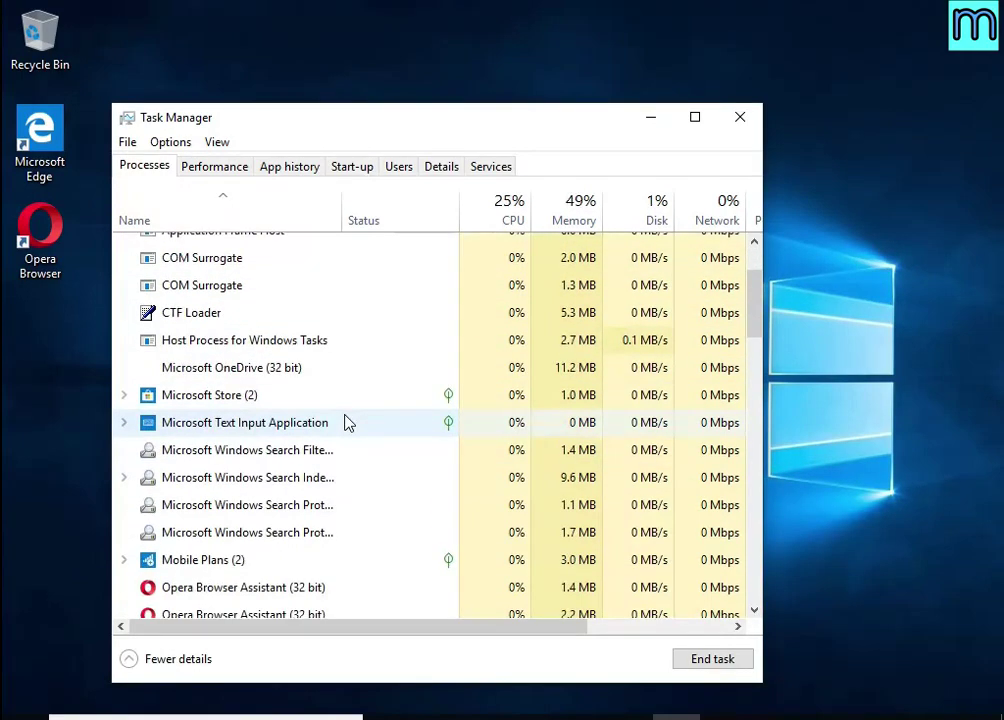
{"action": "scroll", "coordinate": [343, 424], "scroll_direction": "down", "scroll_amount": 8}
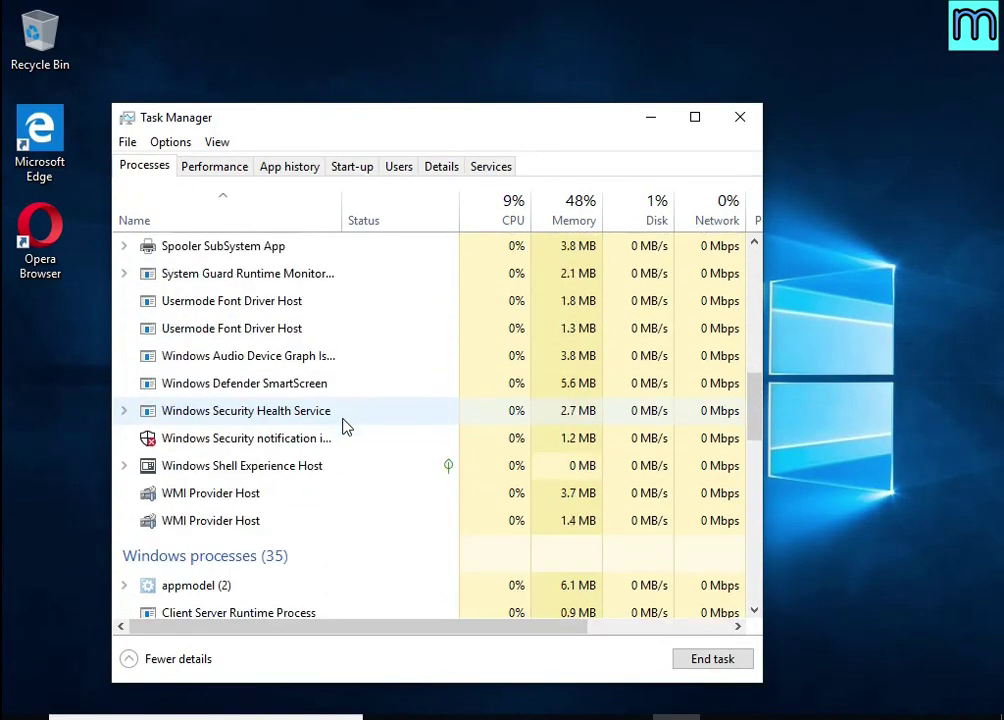
{"action": "scroll", "coordinate": [347, 428], "scroll_direction": "down", "scroll_amount": 5}
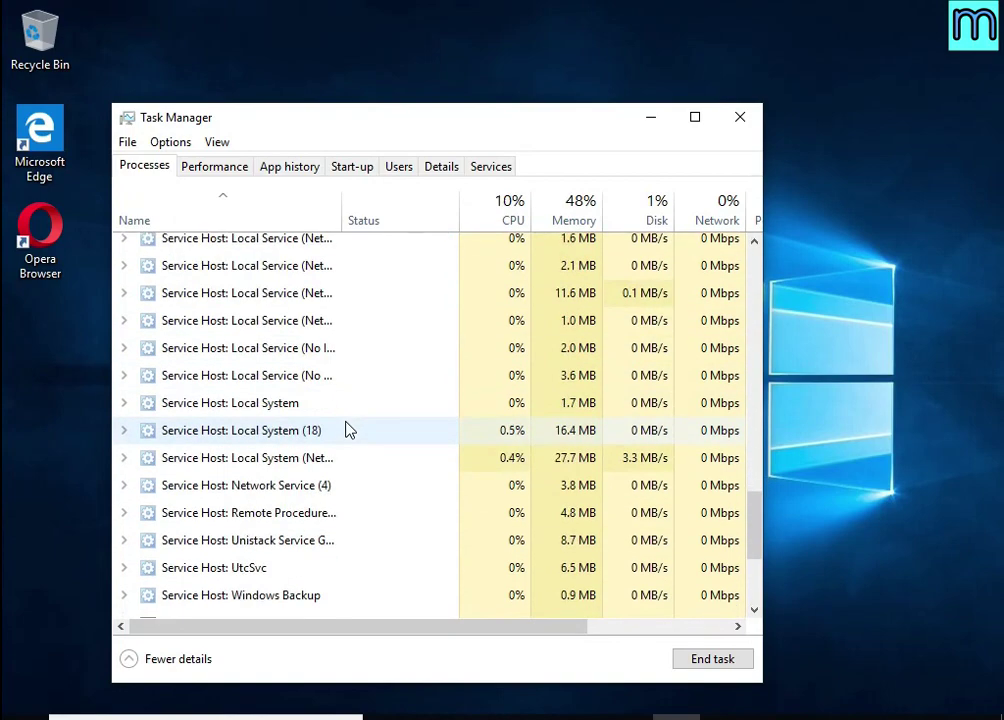
{"action": "scroll", "coordinate": [755, 513], "scroll_direction": "up", "scroll_amount": 1}
{"action": "left_click_drag", "start_coordinate": [755, 513], "coordinate": [726, 262]}
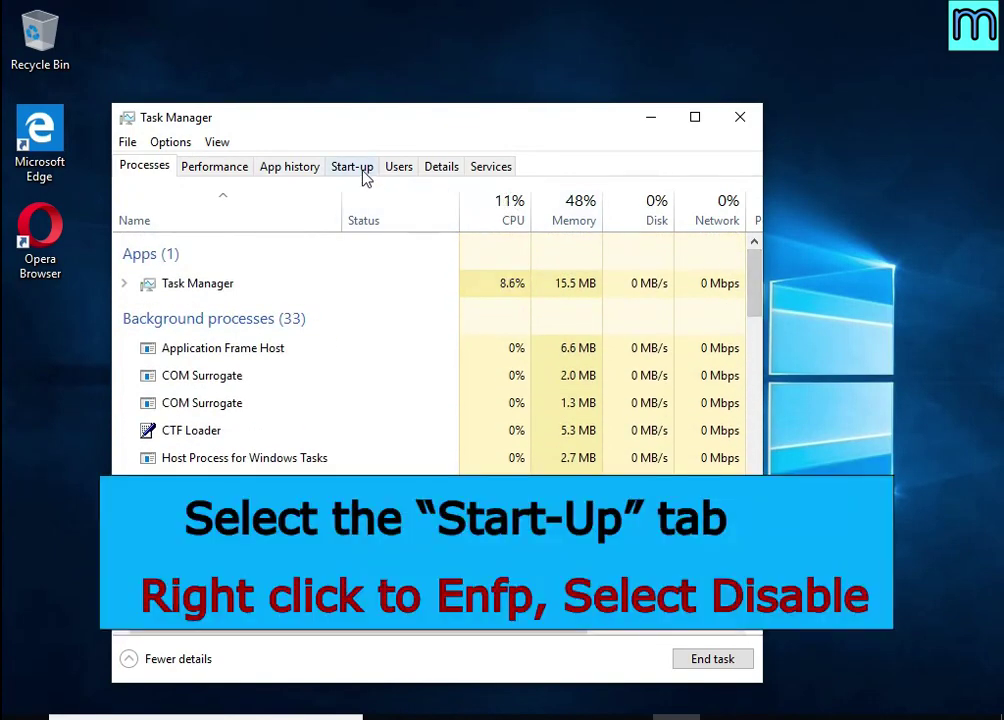
Disable the 12C0.exe start-up entry and minimize Task Manager.
{"action": "left_click", "coordinate": [364, 170]}
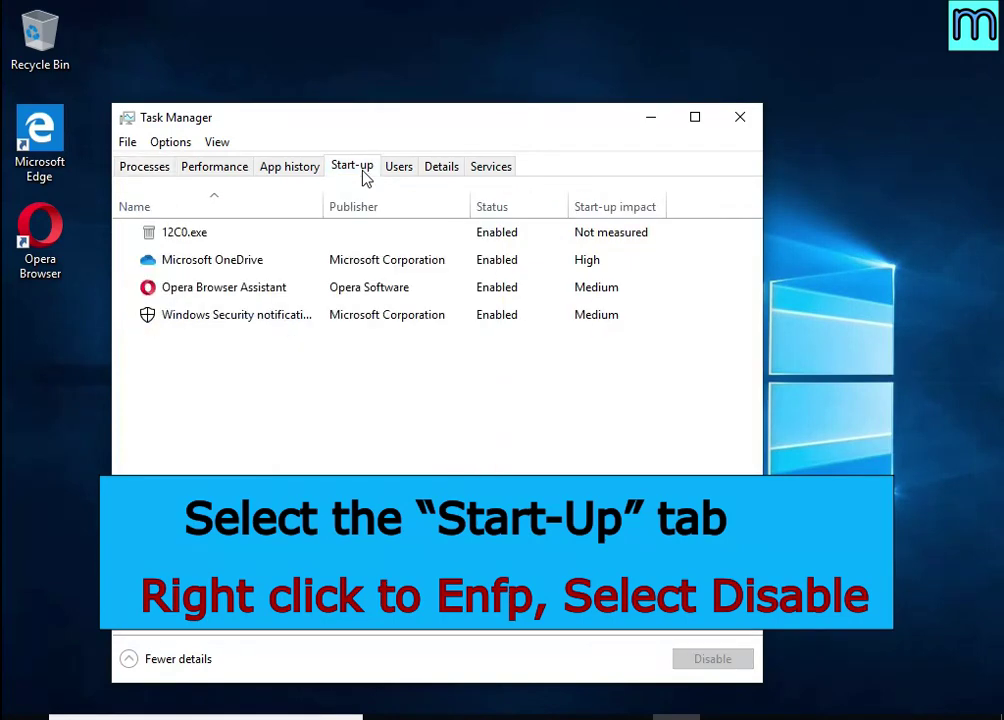
{"action": "left_click", "coordinate": [210, 240]}
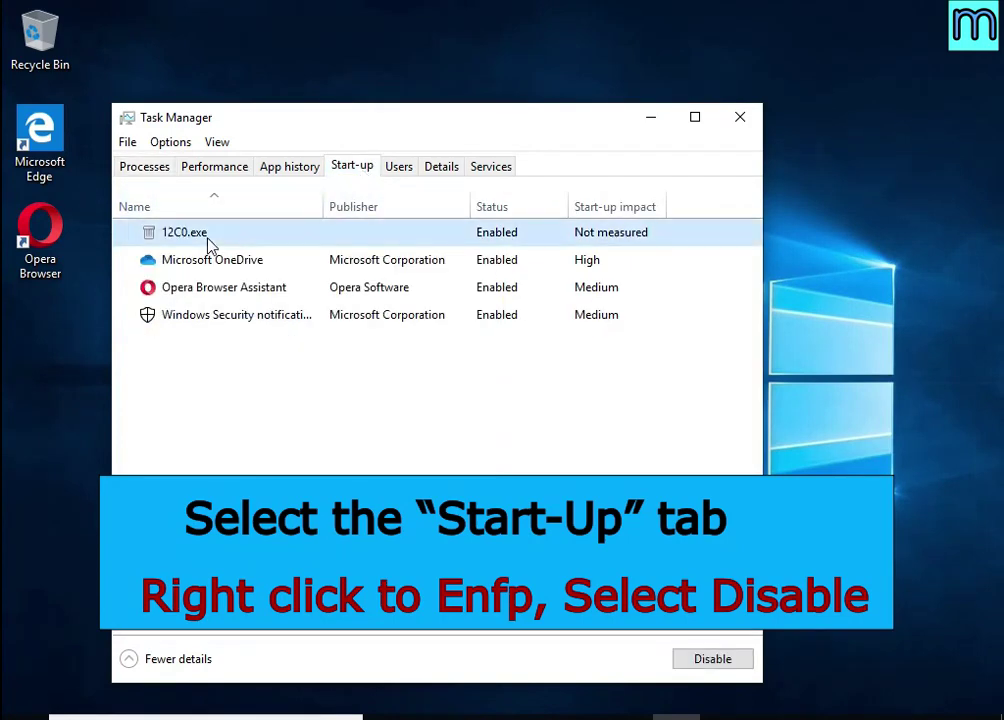
{"action": "right_click", "coordinate": [550, 242]}
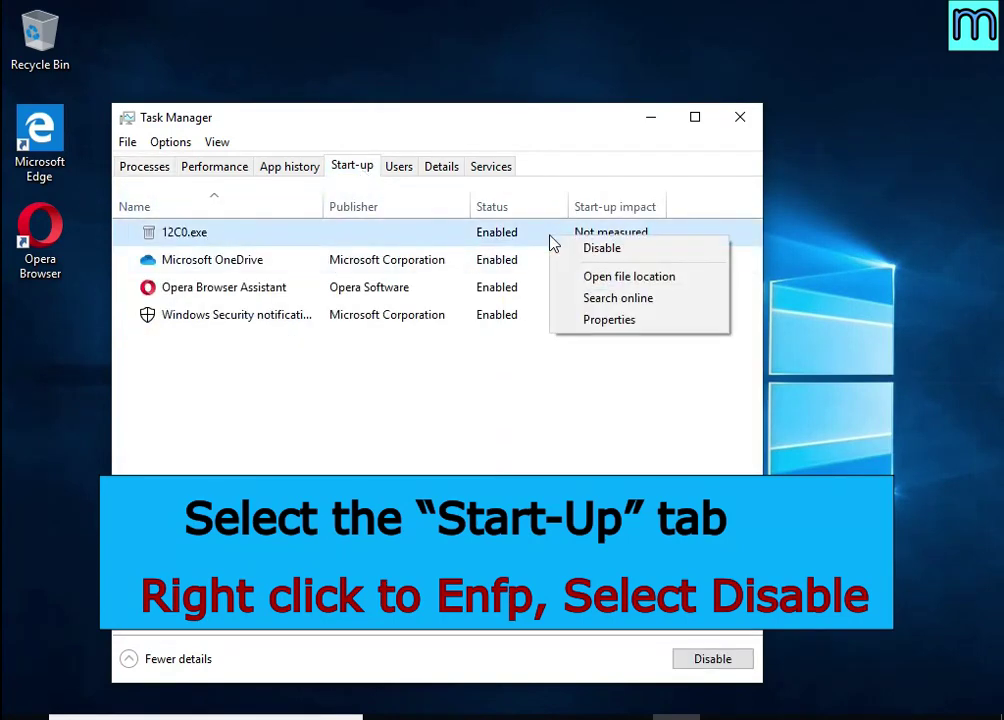
{"action": "left_click", "coordinate": [658, 253]}
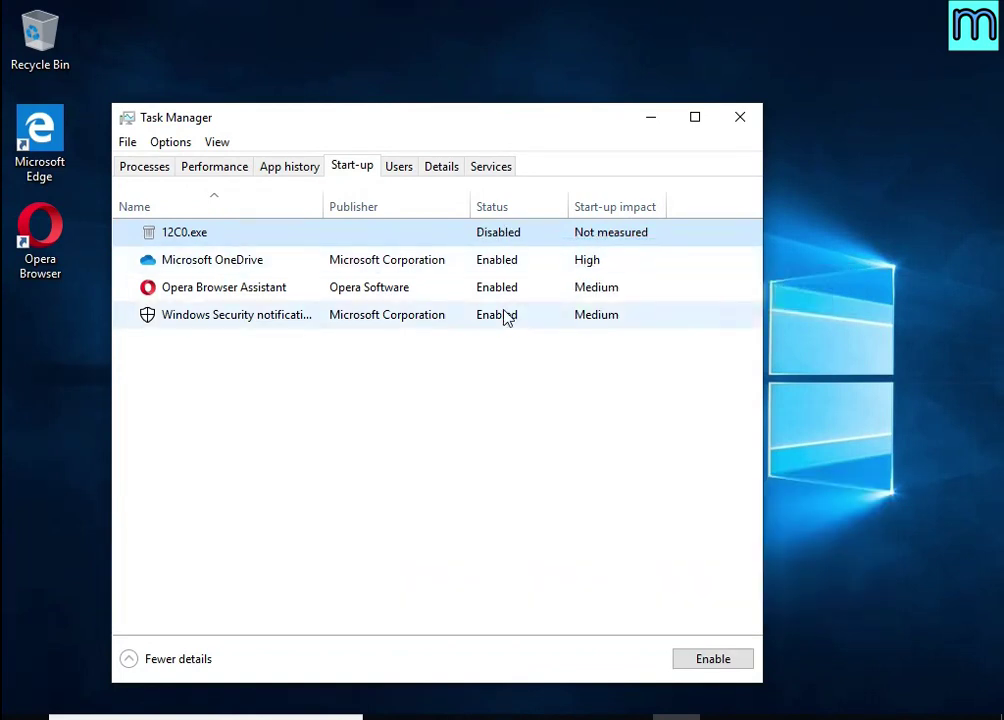
{"action": "left_click", "coordinate": [651, 124]}
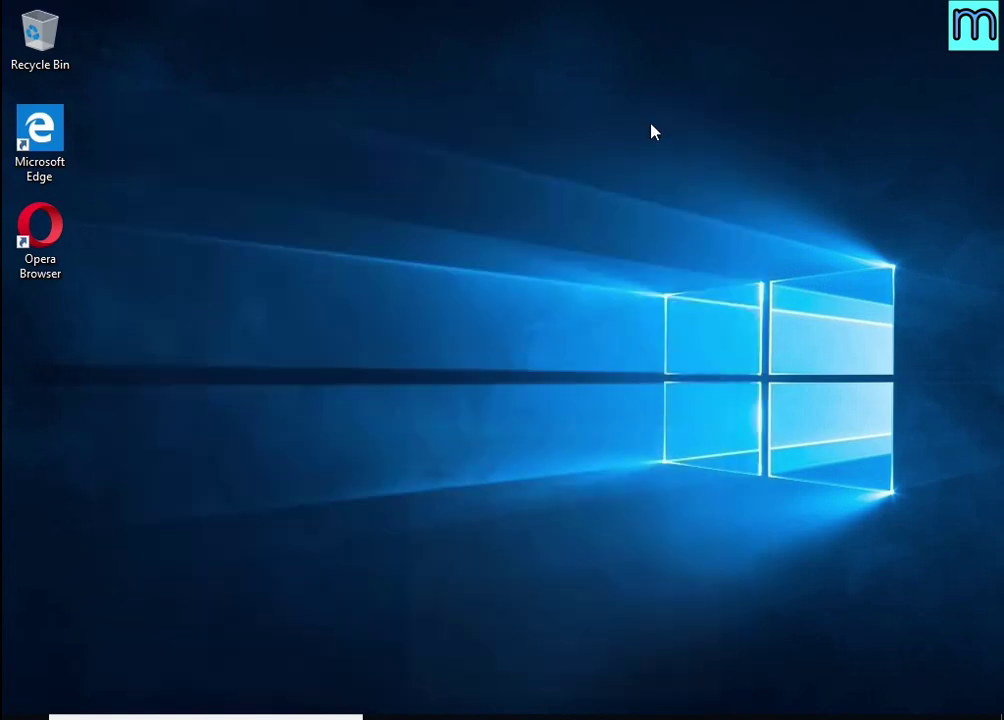
Search Windows for "task", open Task Scheduler, and display the Task Scheduler Library.
{"action": "left_click", "coordinate": [152, 715]}
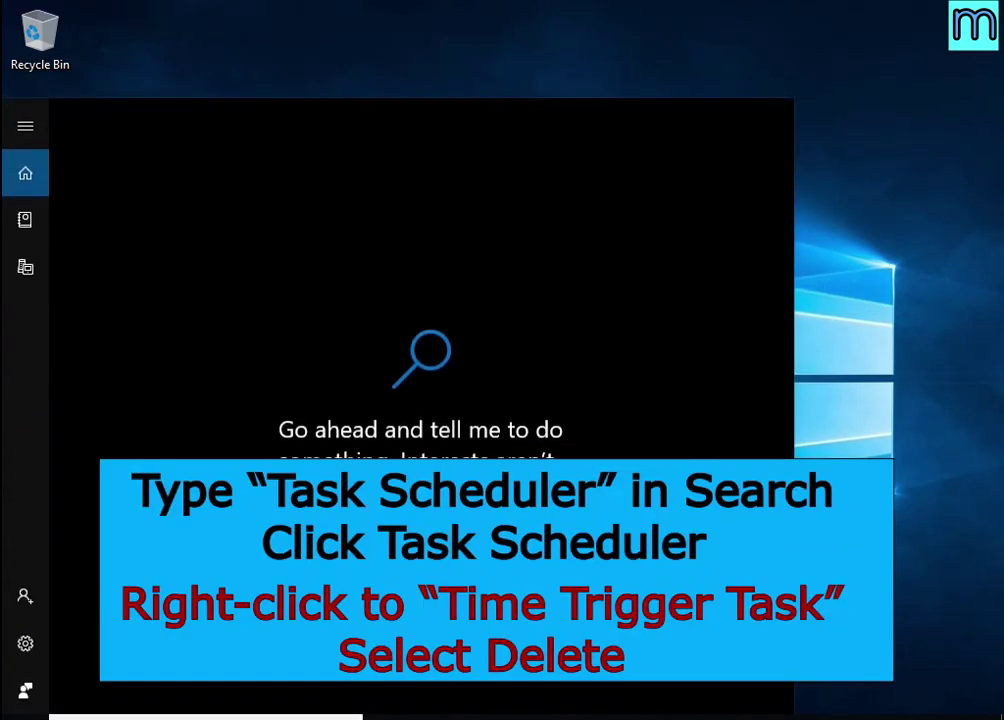
{"action": "type", "text": "task"}
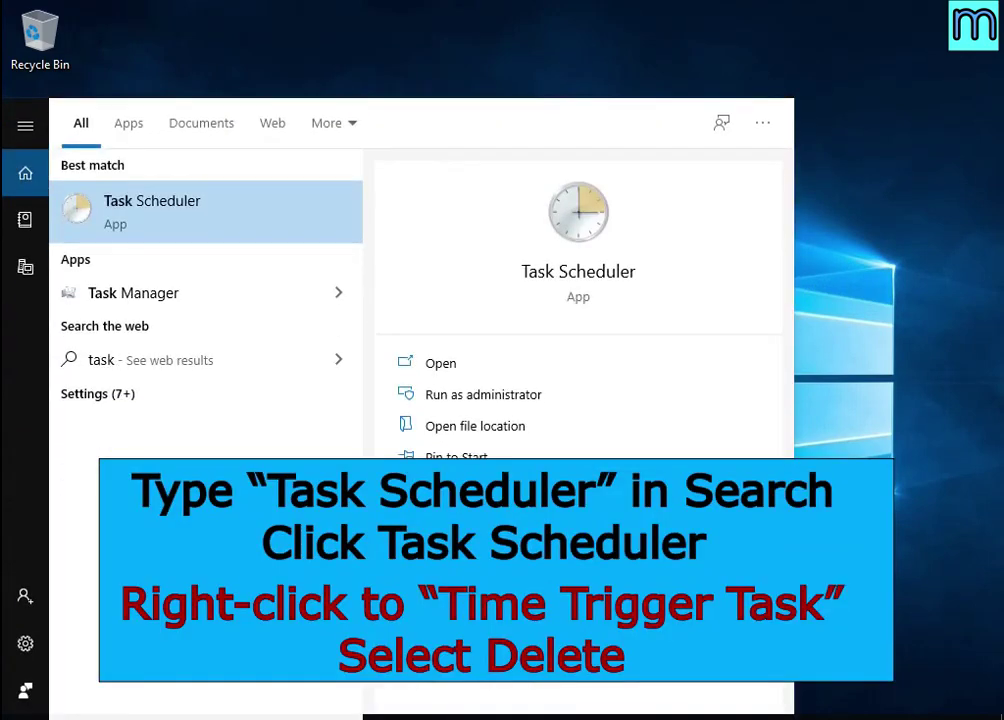
{"action": "left_click", "coordinate": [198, 213]}
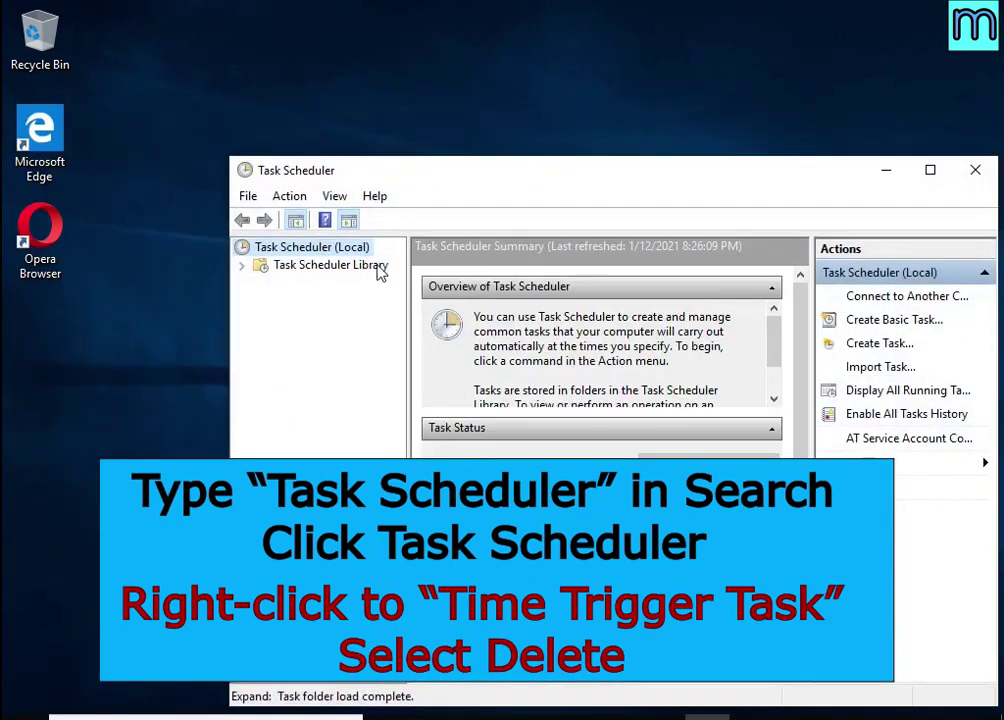
{"action": "left_click_drag", "start_coordinate": [452, 192], "coordinate": [400, 95]}
{"action": "left_click", "coordinate": [255, 172]}
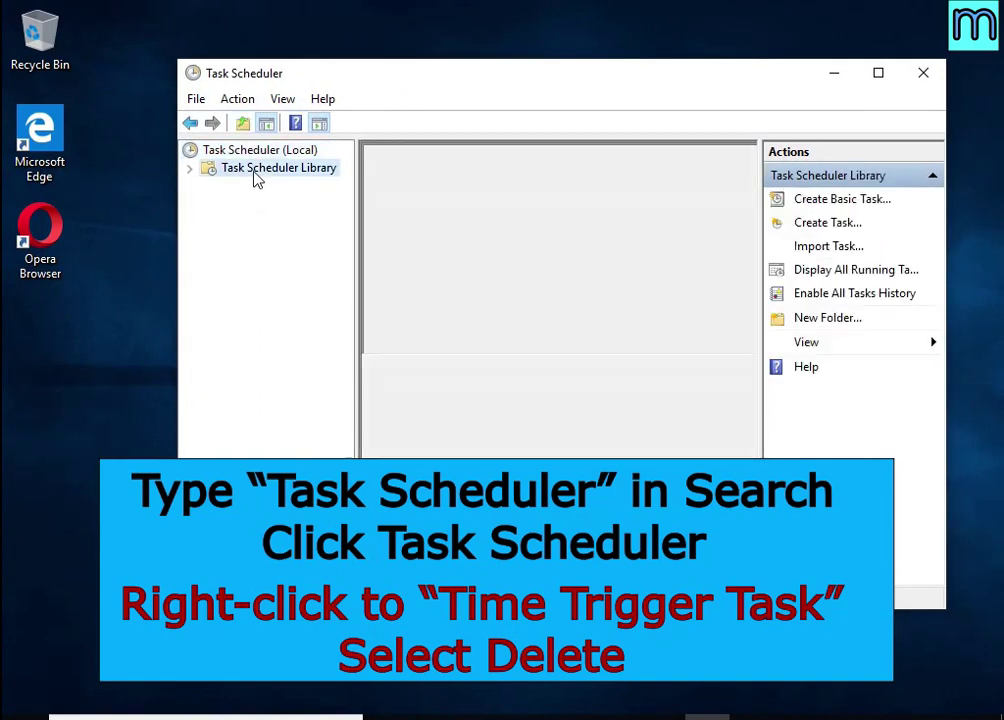
Delete the scheduled task named Time Trigger Task, confirm the deletion, and close Task Scheduler.
{"action": "left_click", "coordinate": [555, 243]}
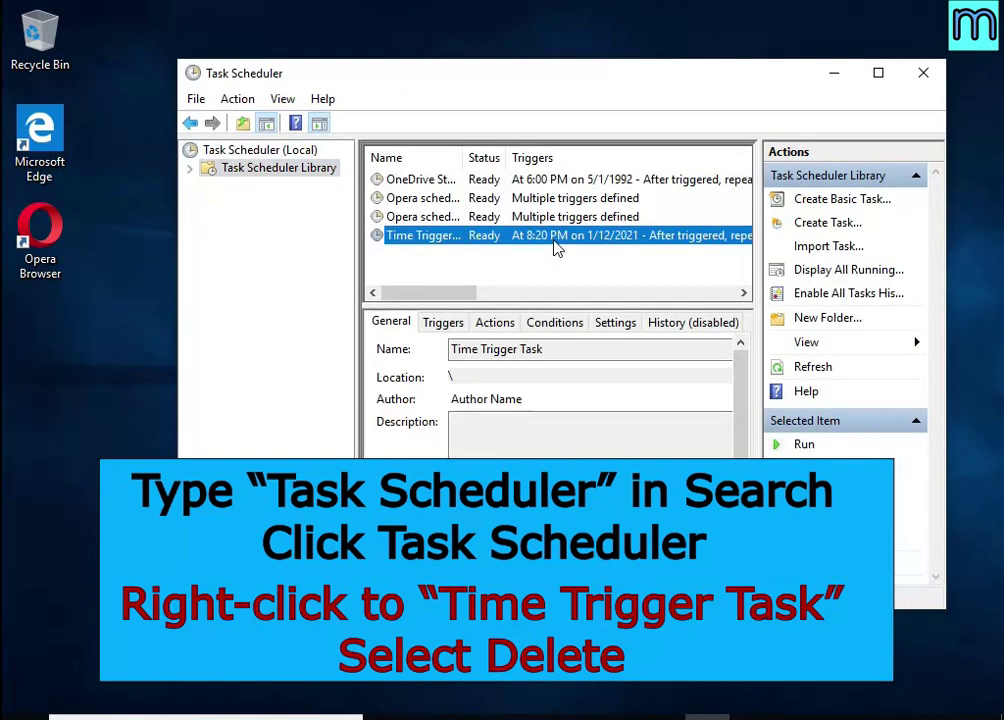
{"action": "right_click", "coordinate": [640, 242]}
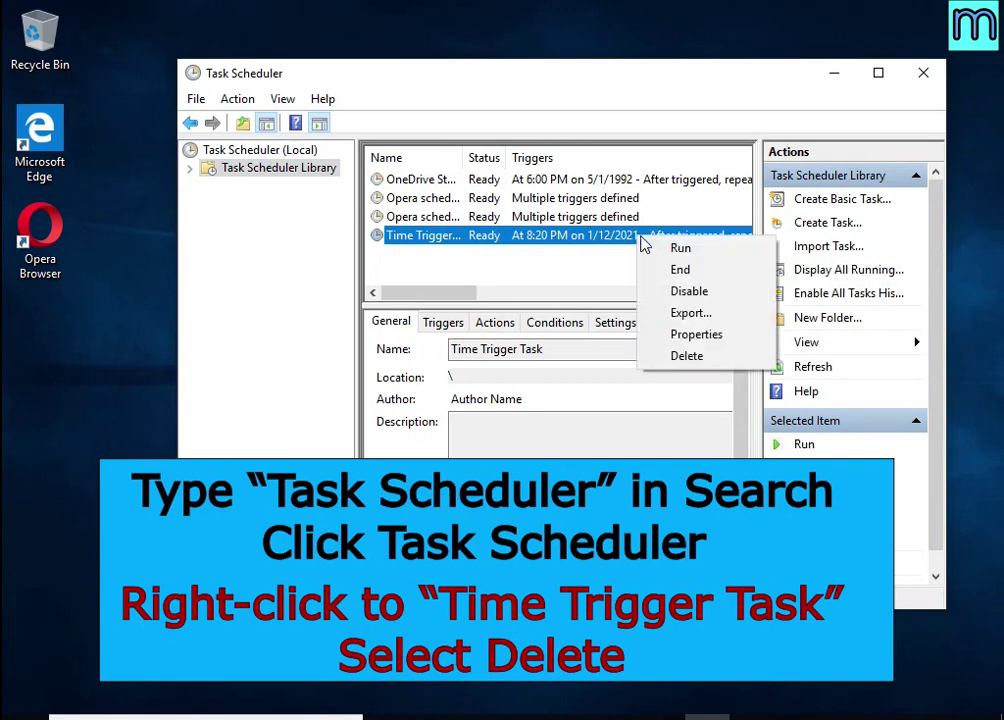
{"action": "left_click", "coordinate": [735, 360]}
{"action": "left_click", "coordinate": [510, 438]}
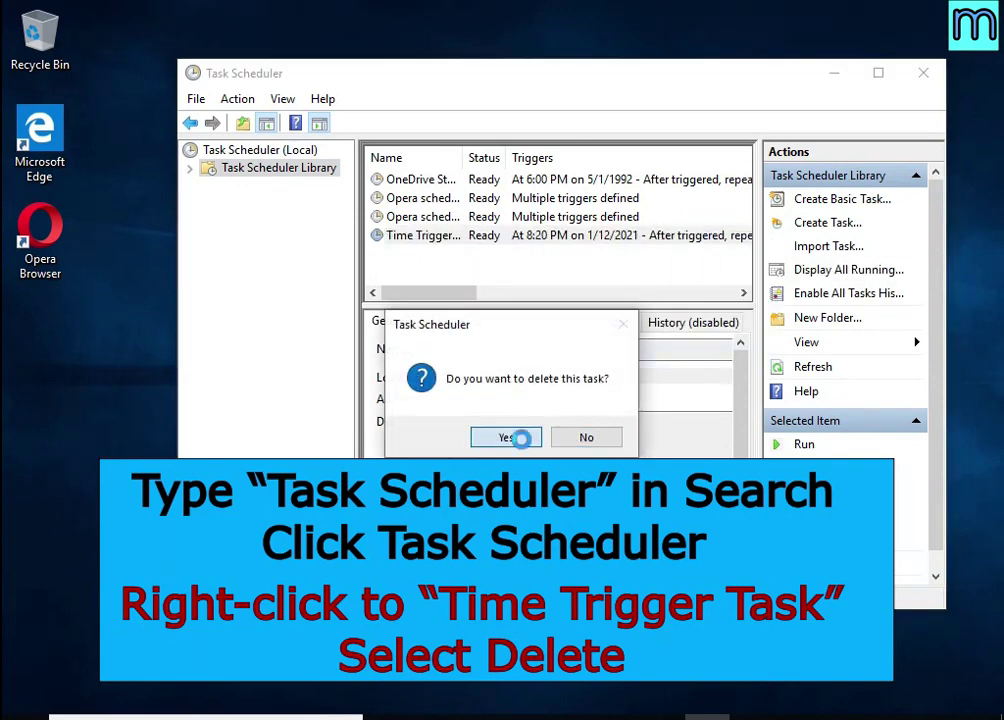
{"action": "left_click", "coordinate": [922, 75]}
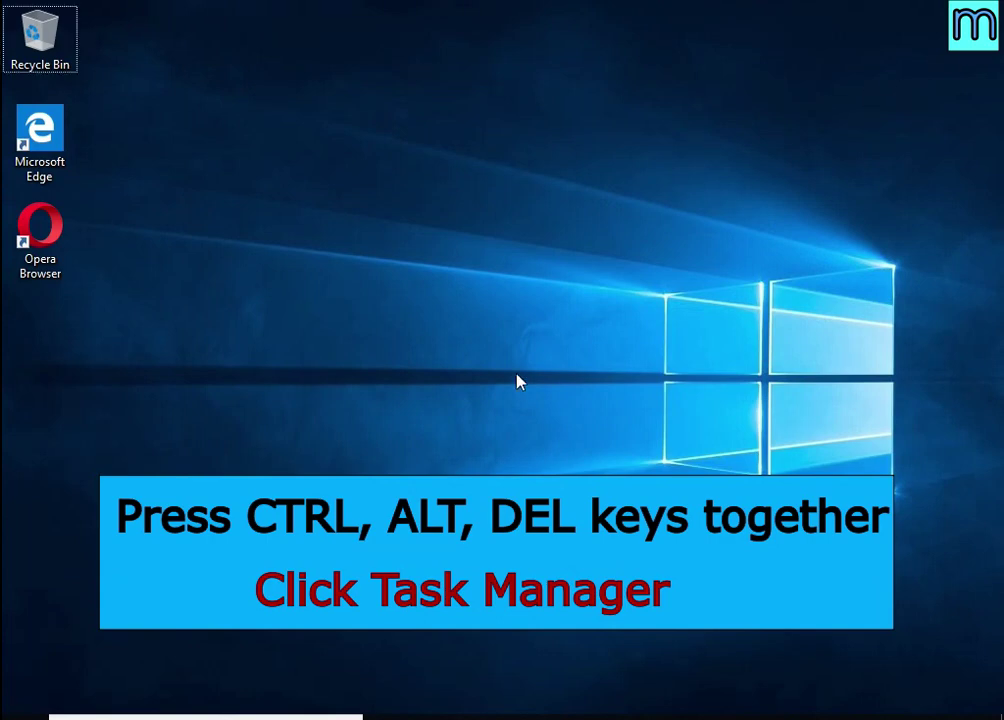
Bring up Task Manager again and open the file location of the 12C0.exe start-up entry.
{"action": "key", "text": "ctrl+alt+Delete"}
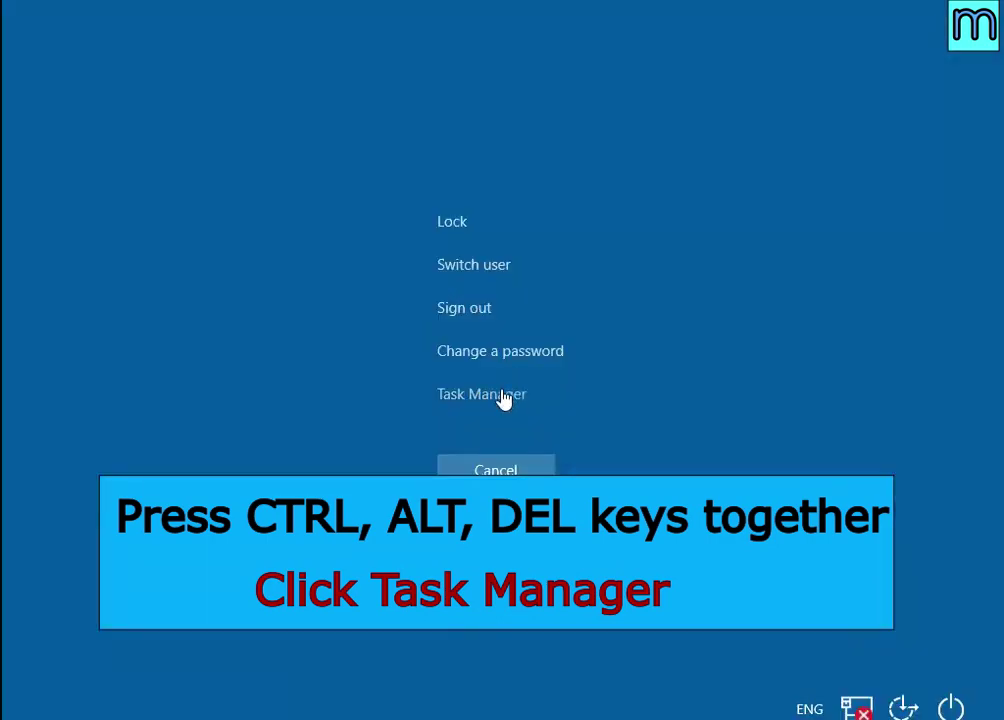
{"action": "left_click", "coordinate": [503, 399]}
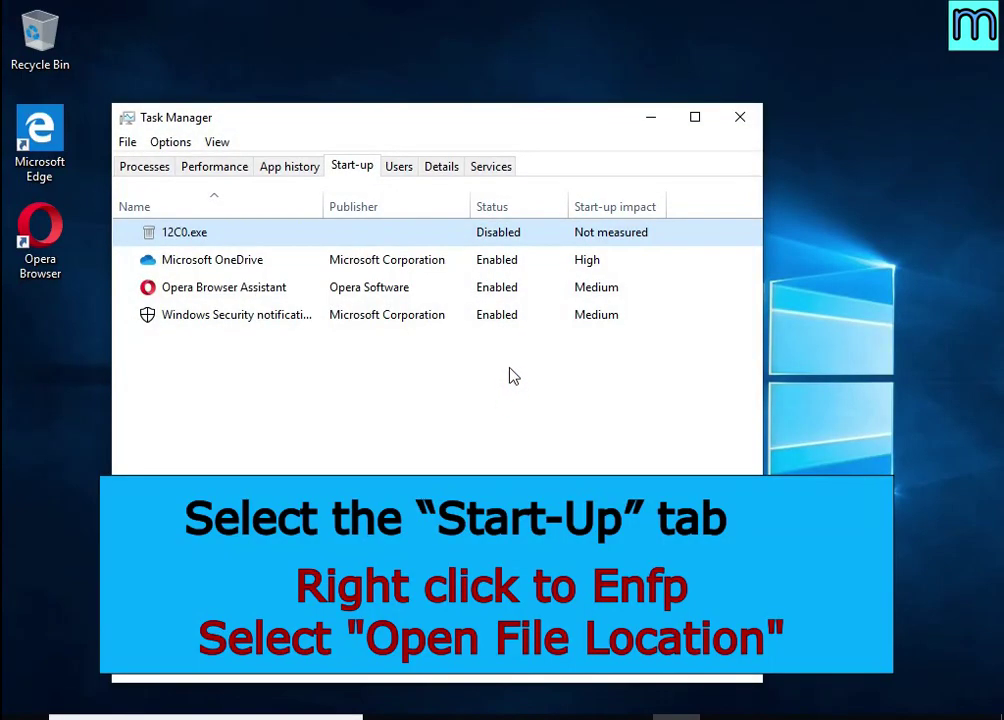
{"action": "left_click", "coordinate": [360, 168]}
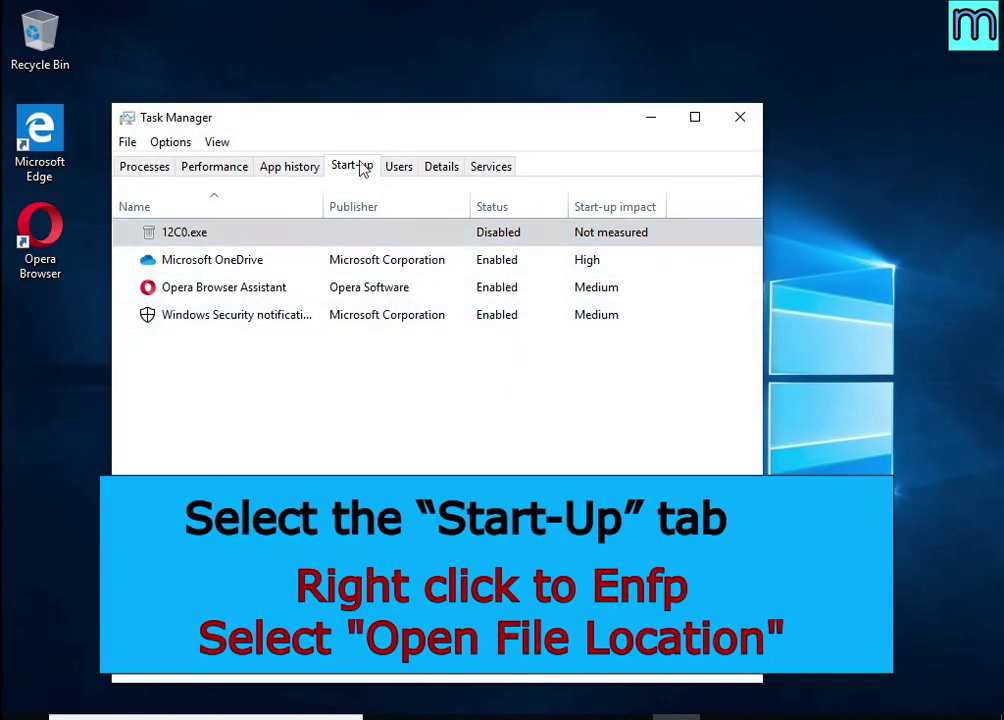
{"action": "right_click", "coordinate": [557, 241]}
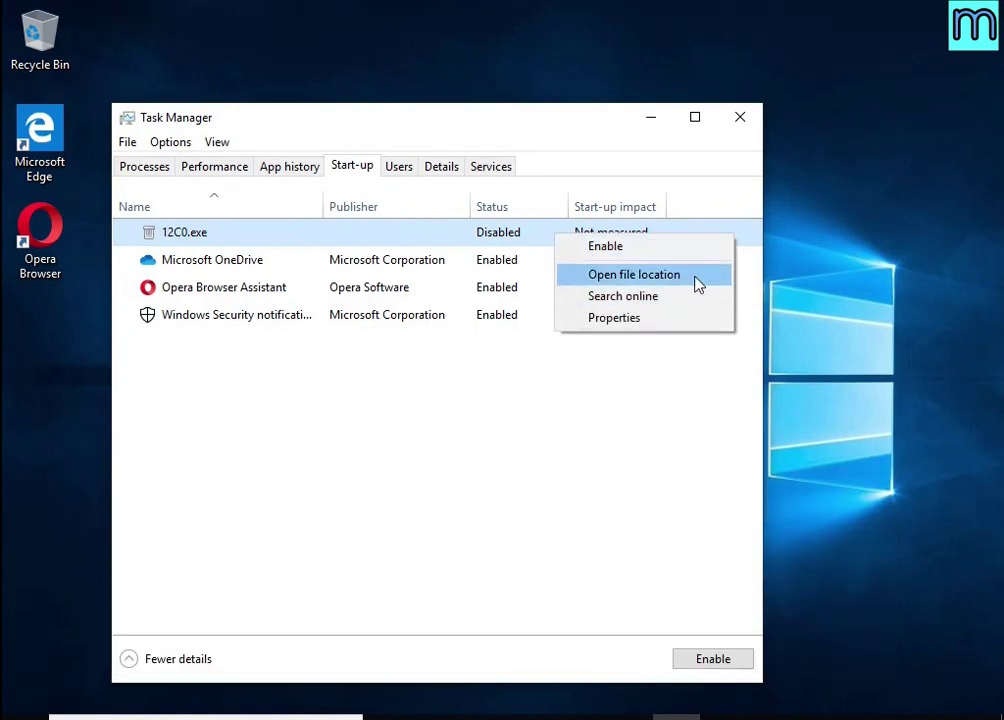
{"action": "left_click", "coordinate": [697, 285]}
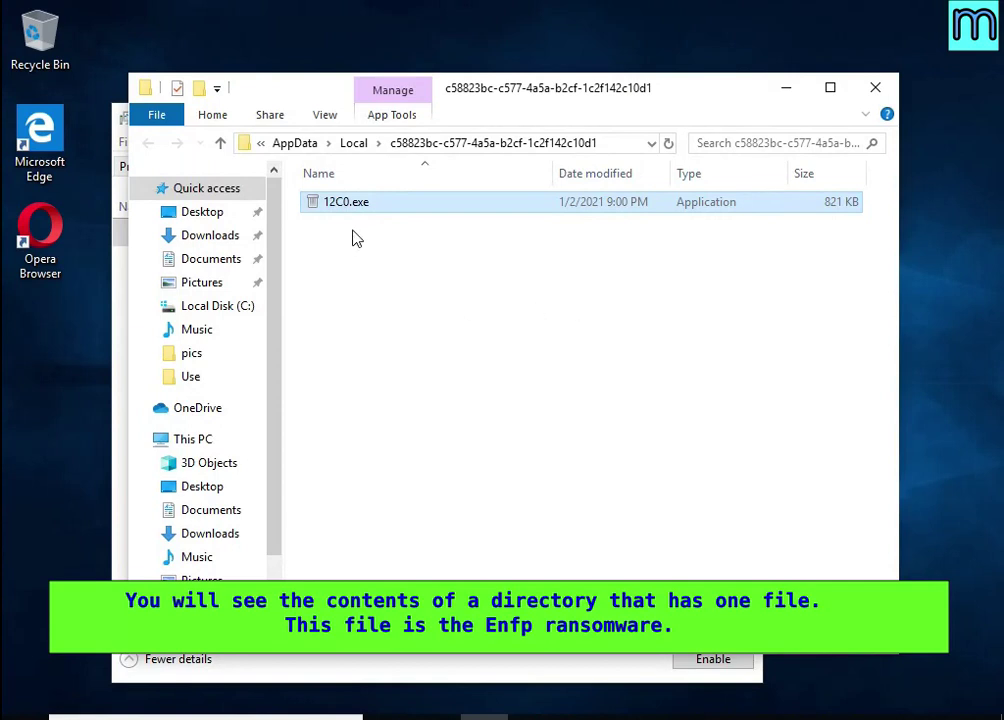
Try to delete 12C0.exe from its folder, retry the deletion, and cancel the attempt.
{"action": "right_click", "coordinate": [366, 210]}
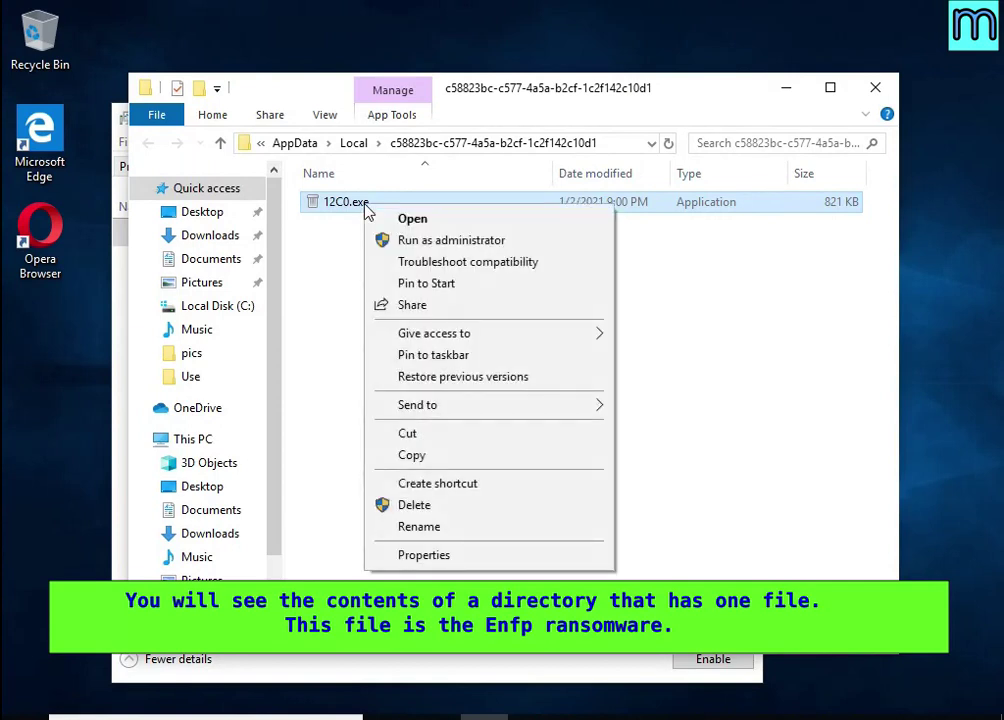
{"action": "left_click", "coordinate": [445, 507]}
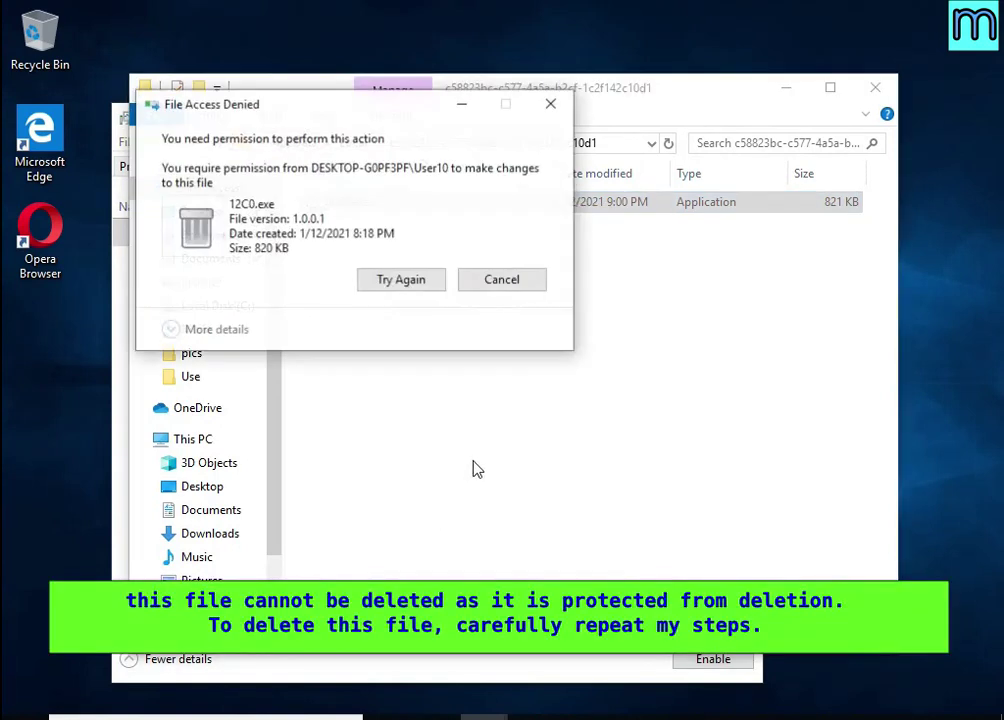
{"action": "left_click", "coordinate": [408, 283]}
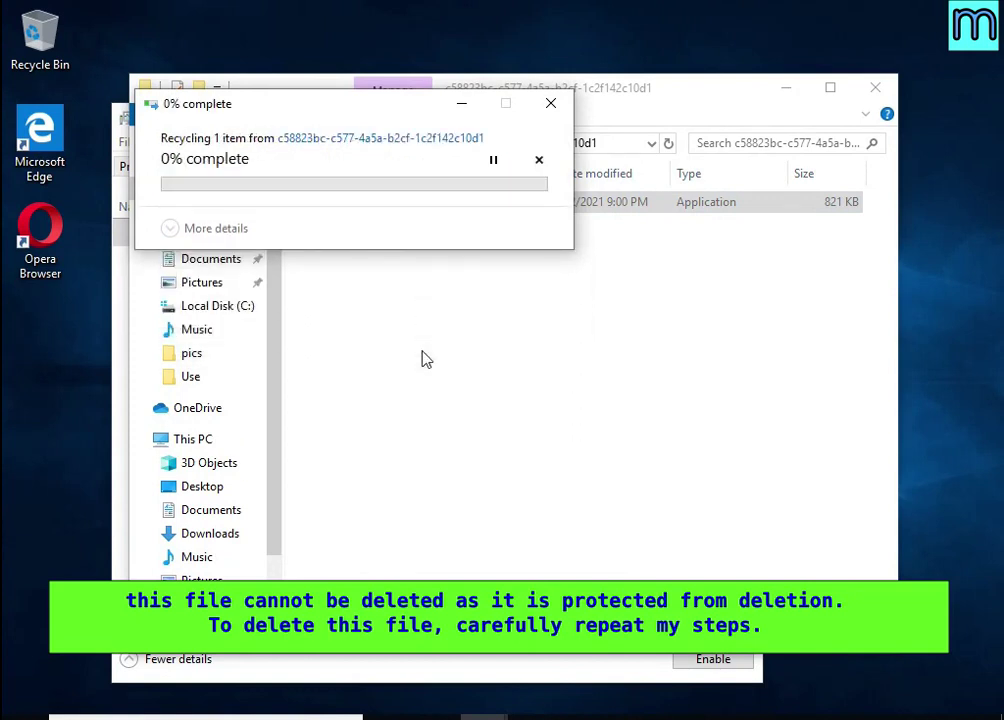
{"action": "key", "text": "Return"}
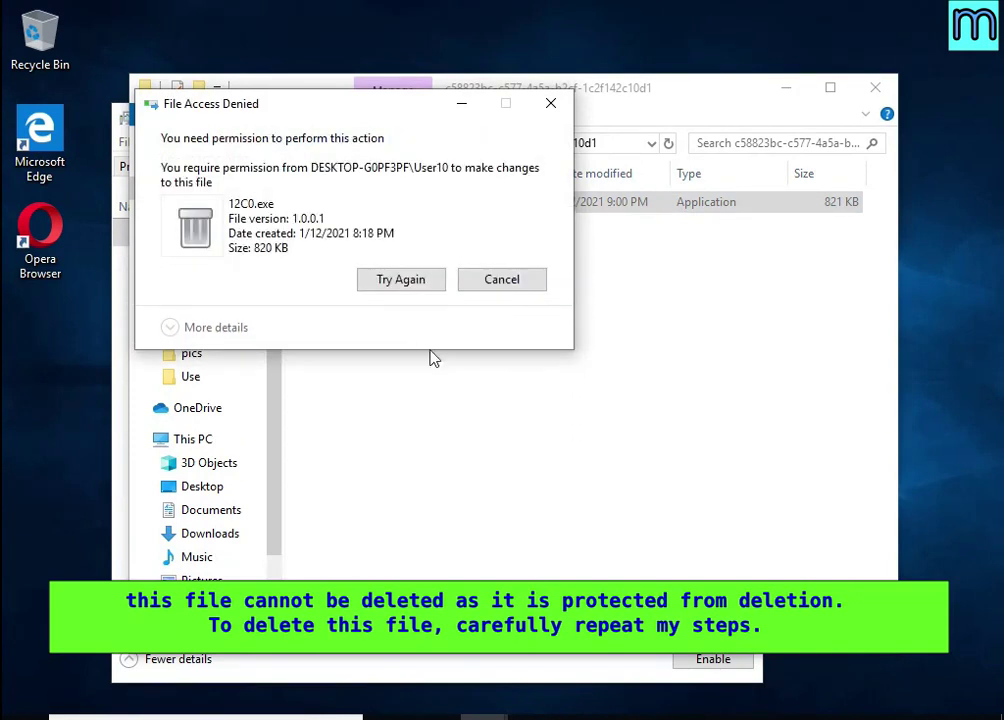
{"action": "left_click", "coordinate": [410, 283]}
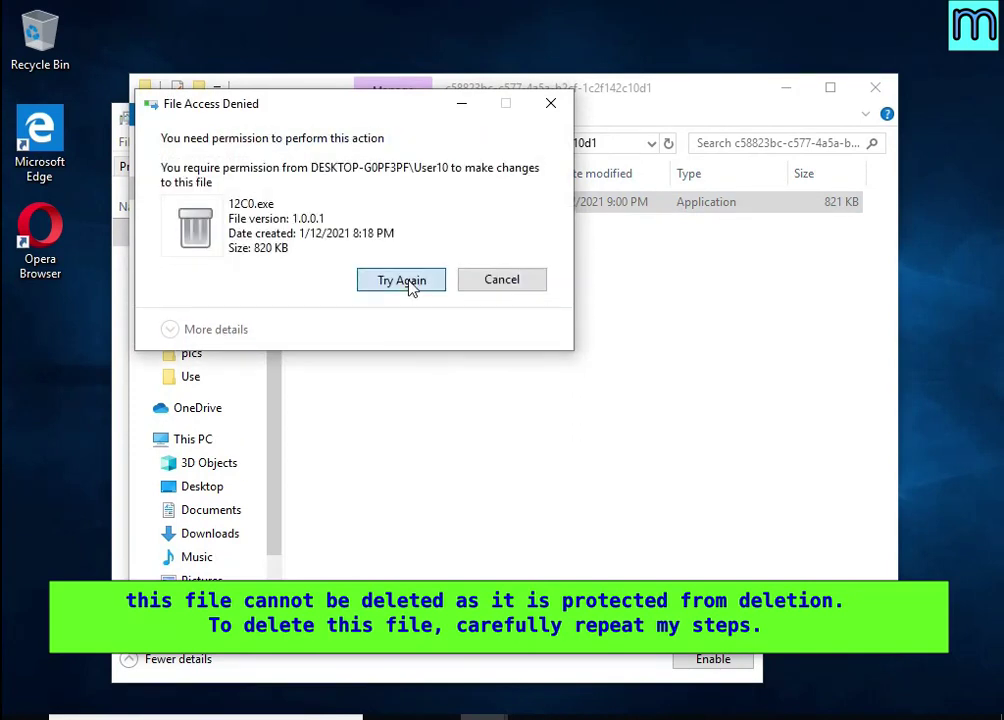
{"action": "left_click", "coordinate": [483, 286]}
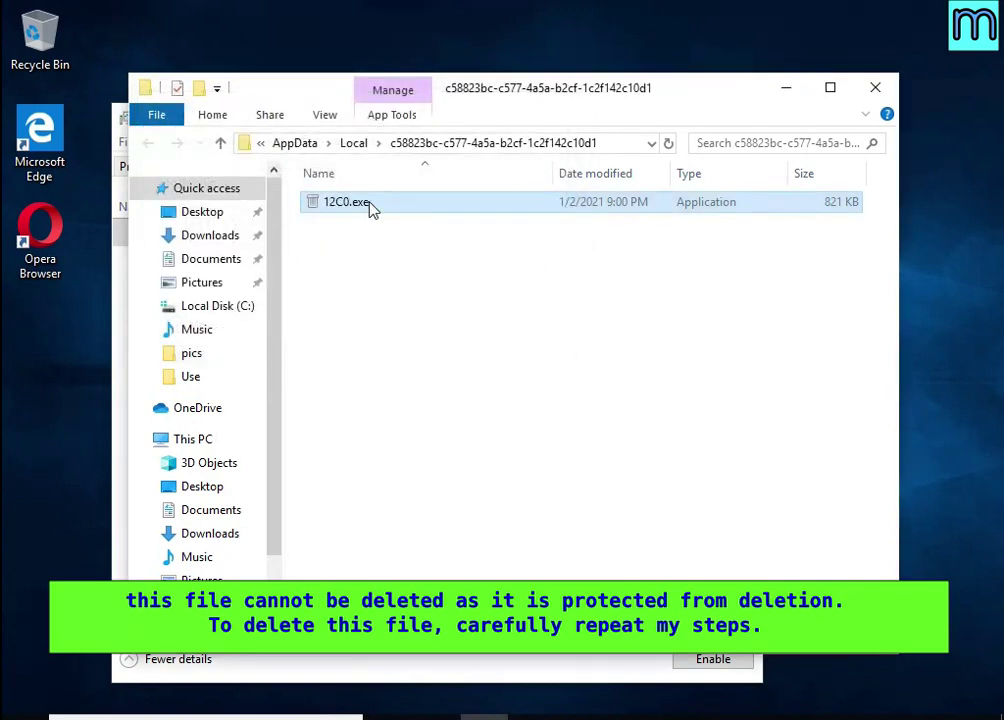
Open the advanced security settings of 12C0.exe and disable inheritance, converting the inherited permissions into explicit ones.
{"action": "right_click", "coordinate": [371, 208]}
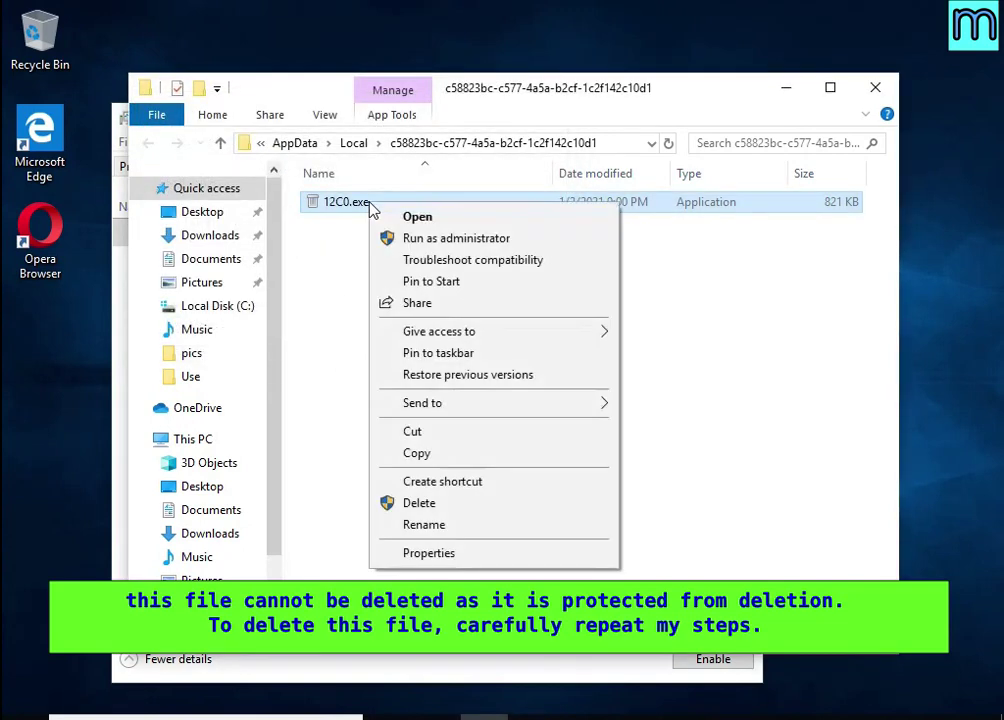
{"action": "left_click", "coordinate": [488, 556]}
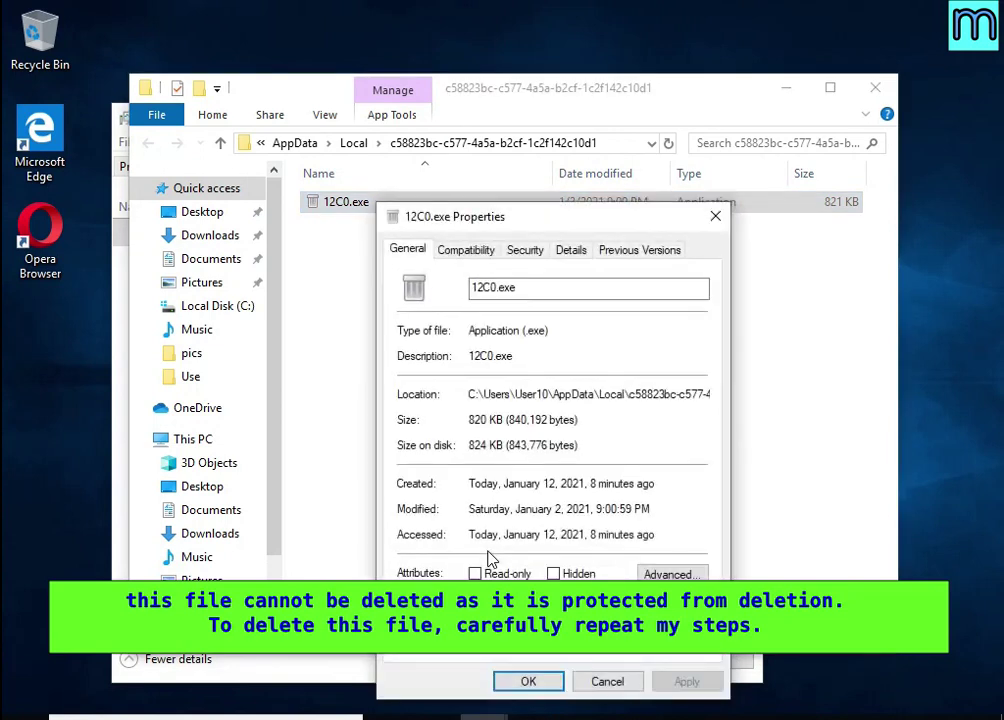
{"action": "left_click", "coordinate": [525, 252]}
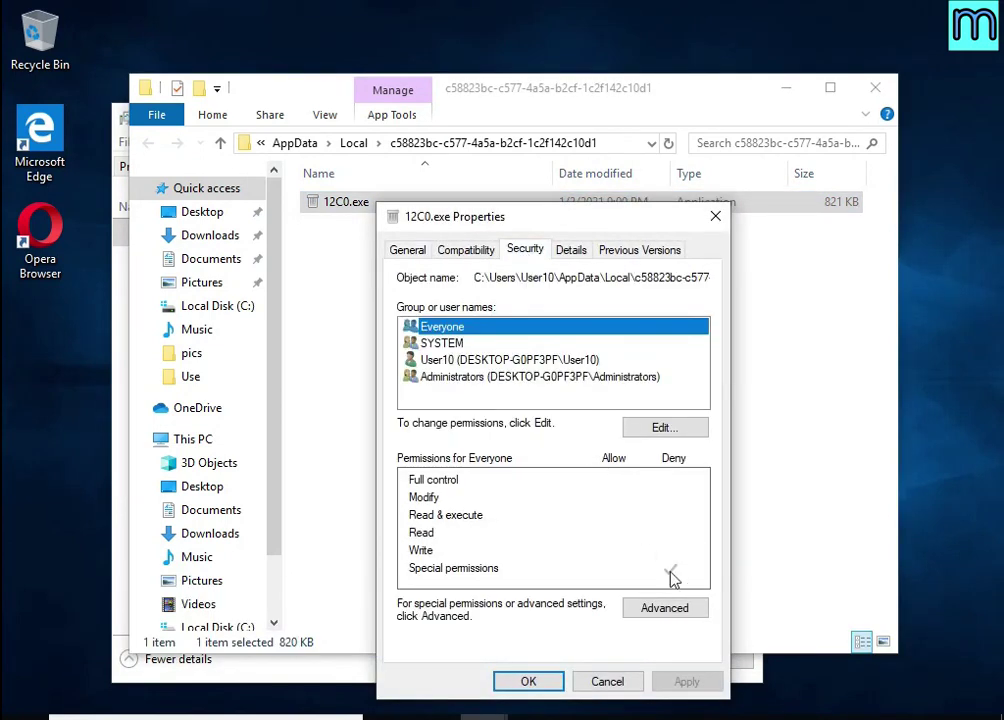
{"action": "left_click", "coordinate": [694, 612]}
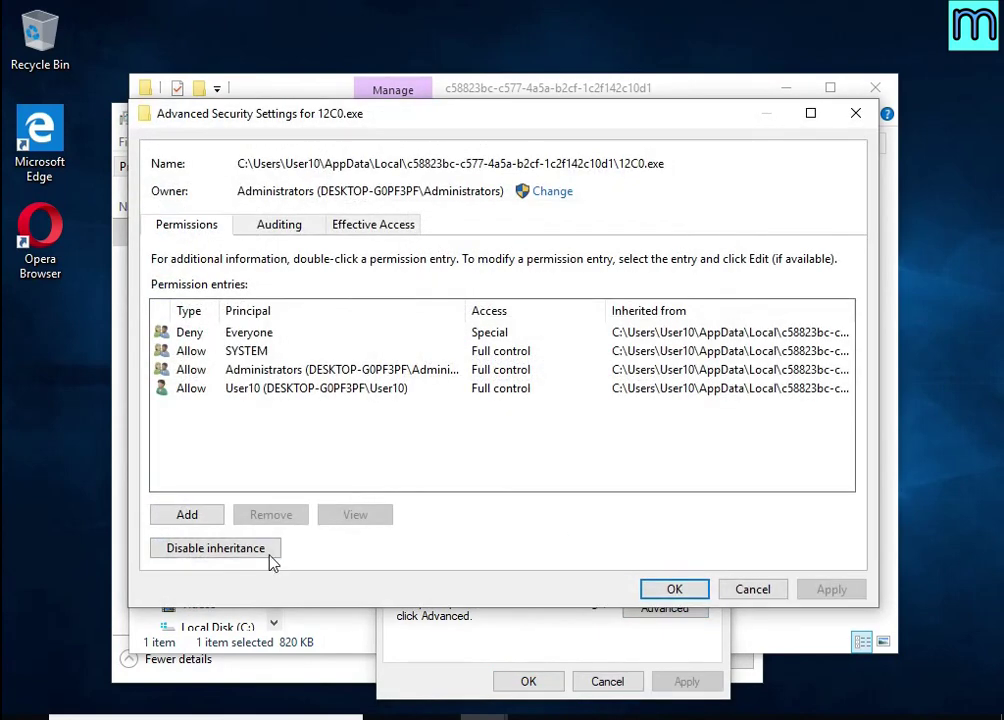
{"action": "left_click", "coordinate": [268, 550]}
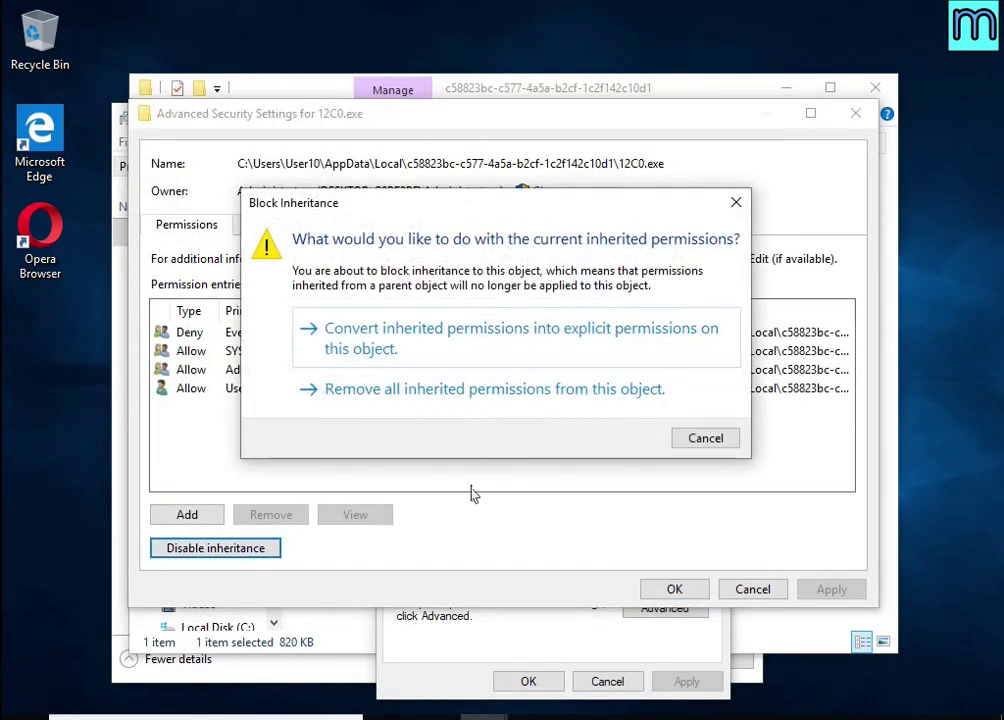
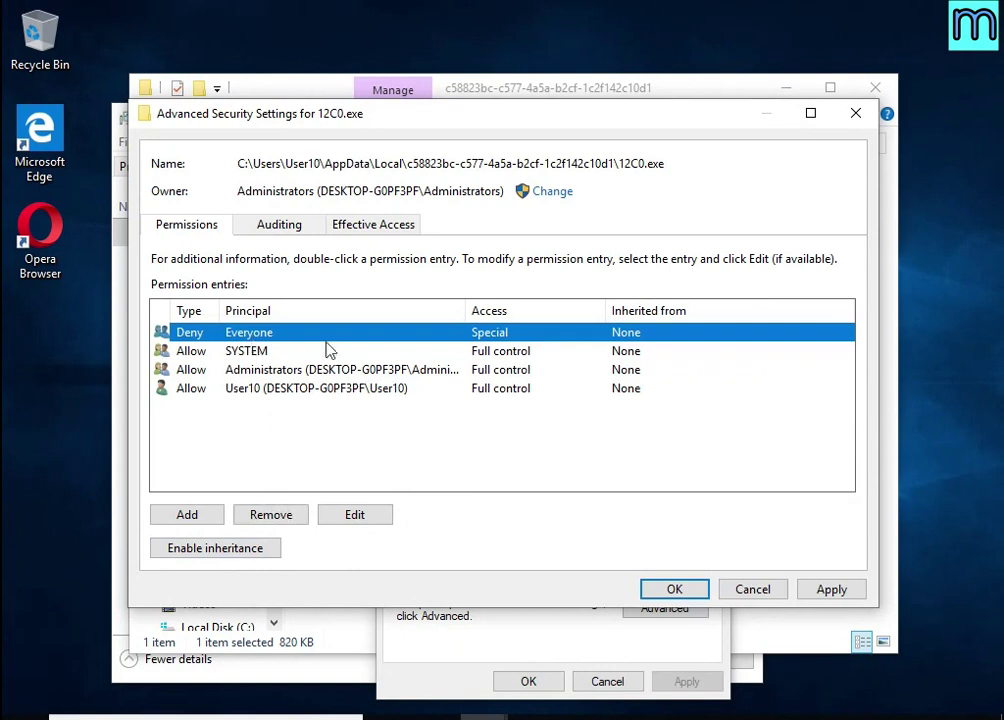
Remove the Deny permission entry for Everyone from 12C0.exe and confirm the security settings and file properties.
{"action": "left_click", "coordinate": [296, 518]}
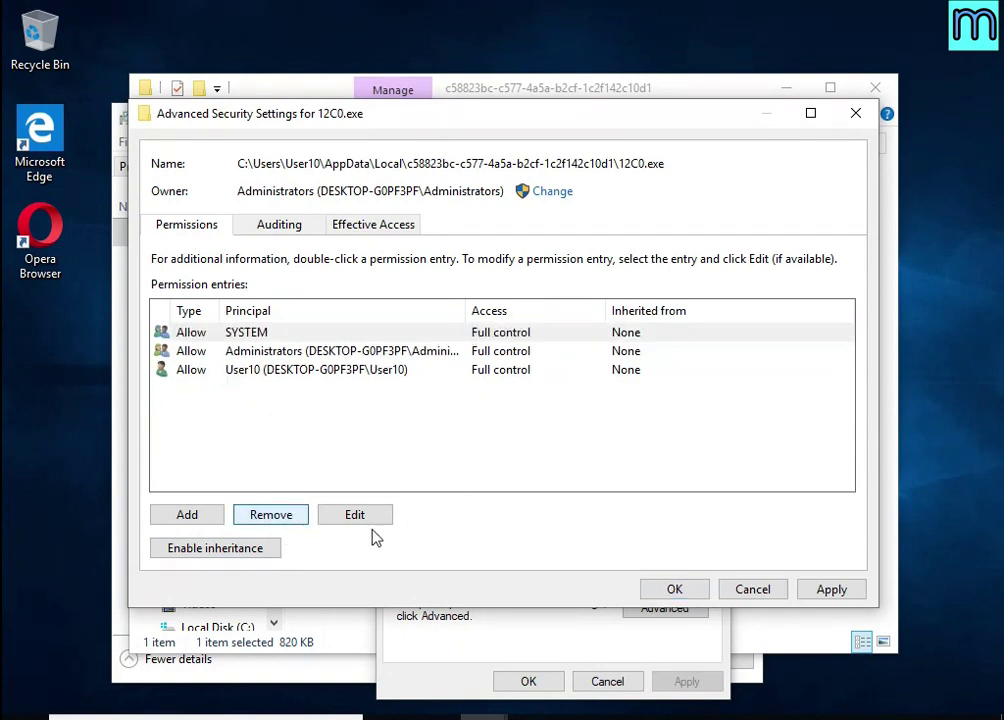
{"action": "left_click", "coordinate": [672, 592]}
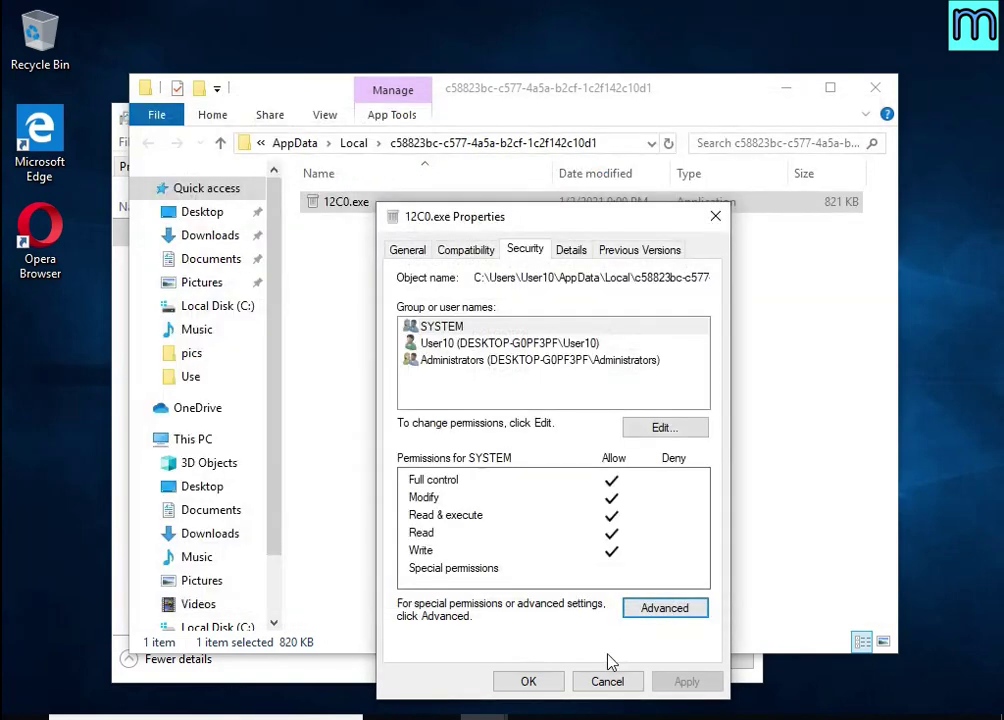
{"action": "left_click", "coordinate": [545, 688]}
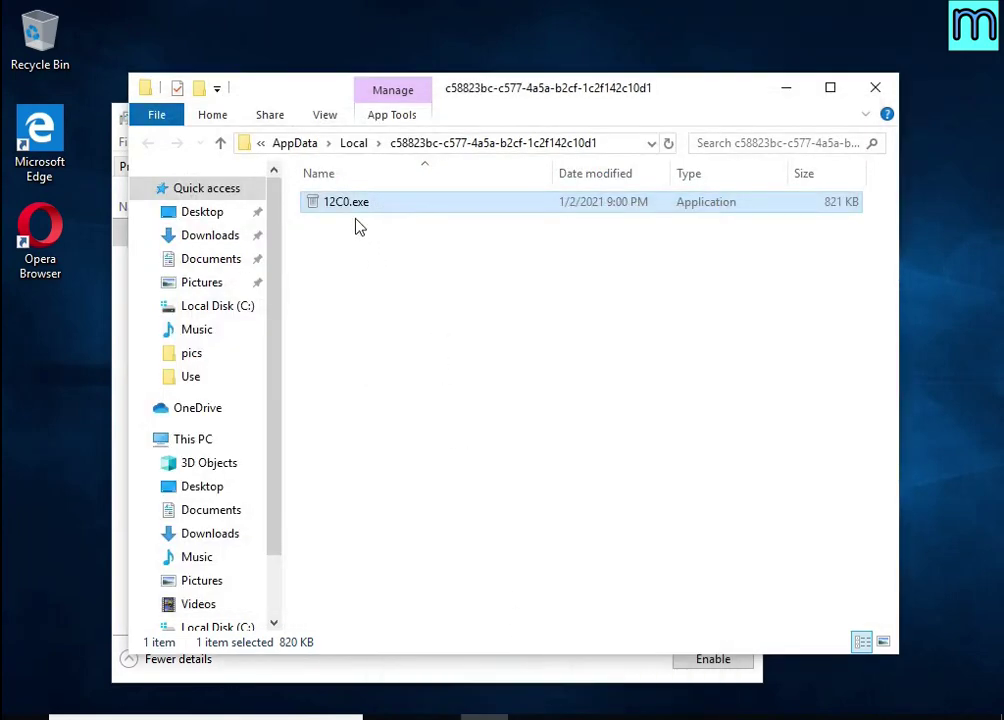
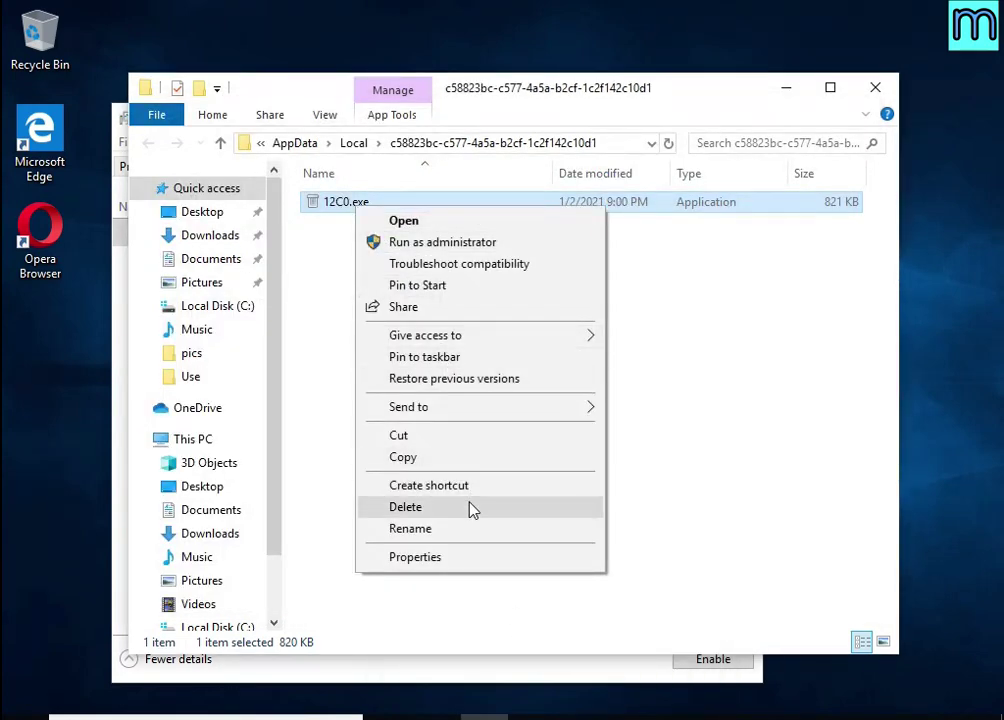
Delete 12C0.exe, and close its folder window and Task Manager.
{"action": "left_click", "coordinate": [469, 507]}
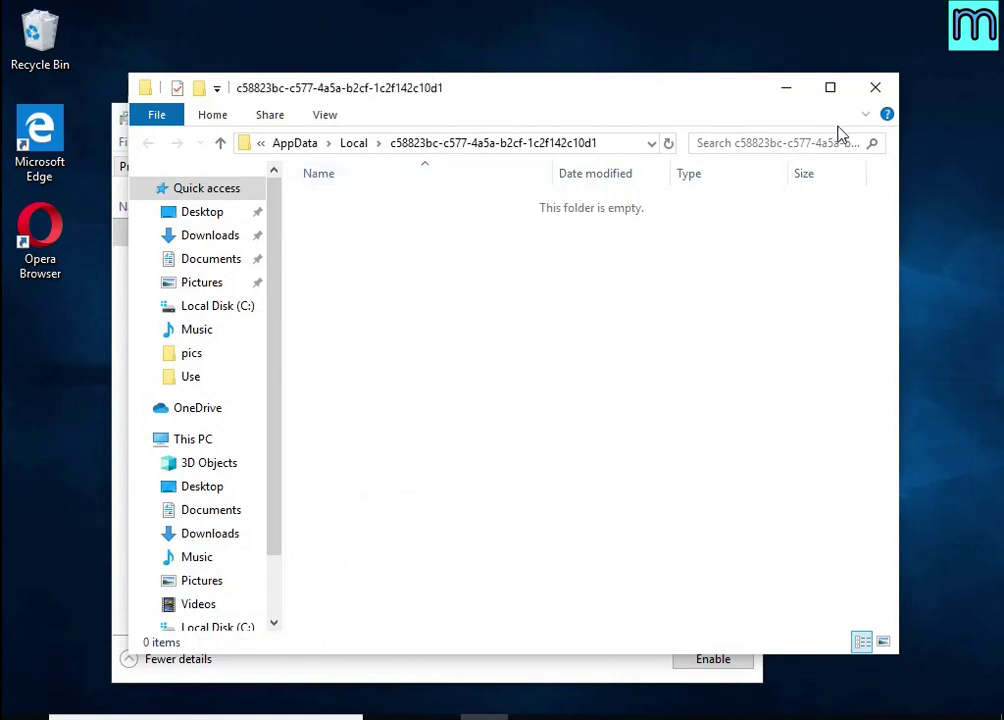
{"action": "left_click", "coordinate": [866, 87]}
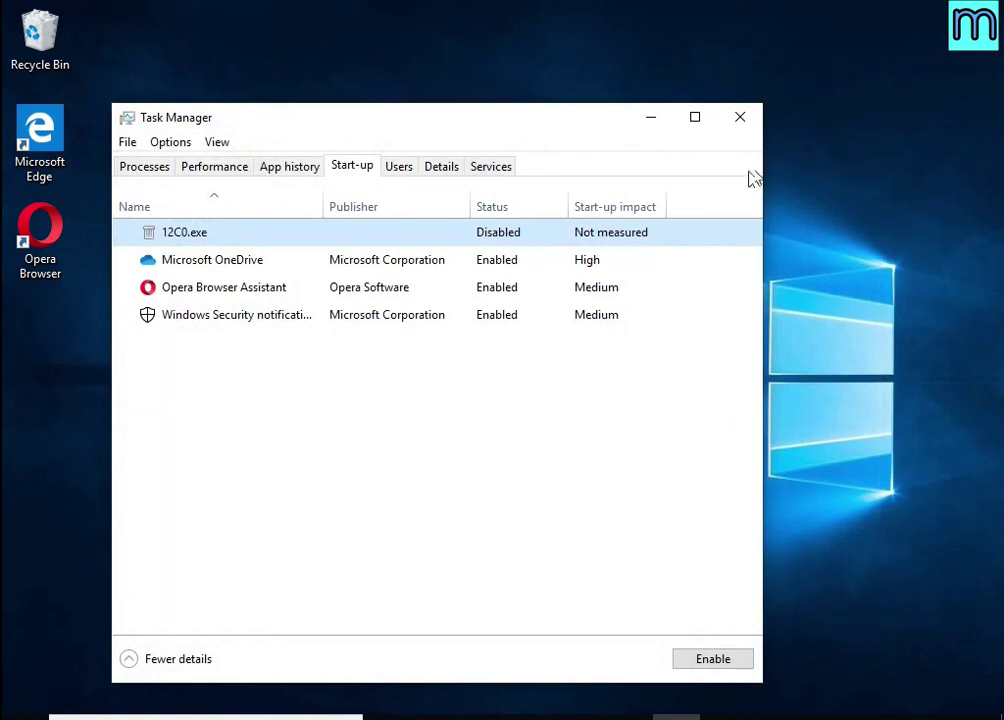
{"action": "left_click", "coordinate": [740, 119]}
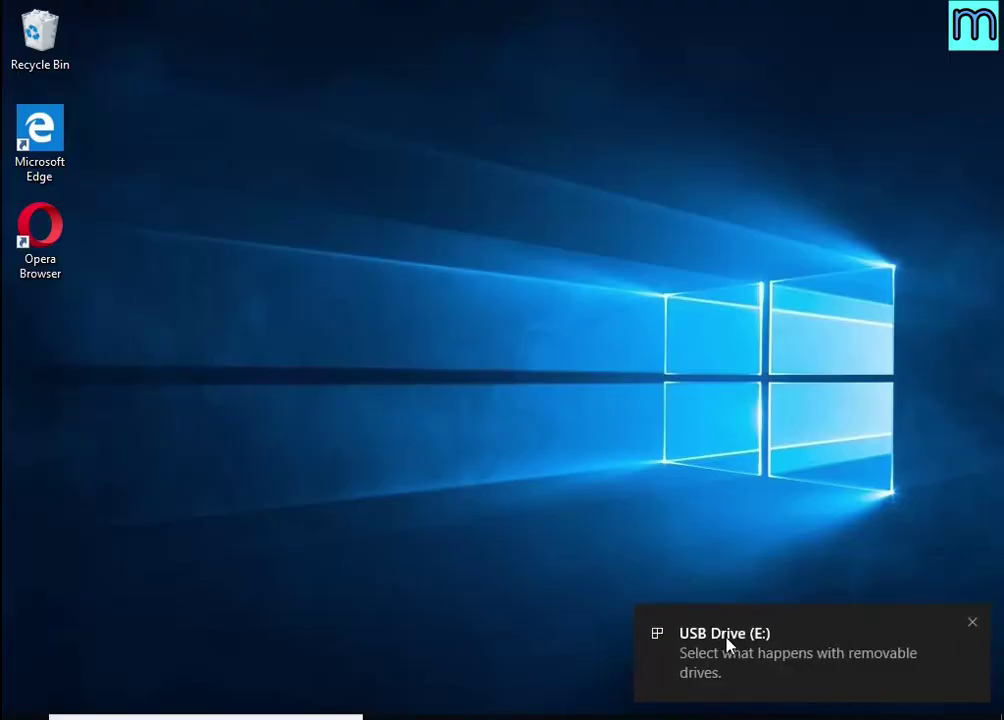
Open USB Drive (E:) to view its files and run decrypt_STOPDjvu.exe, allowing it to make changes to the device.
{"action": "left_click", "coordinate": [725, 641]}
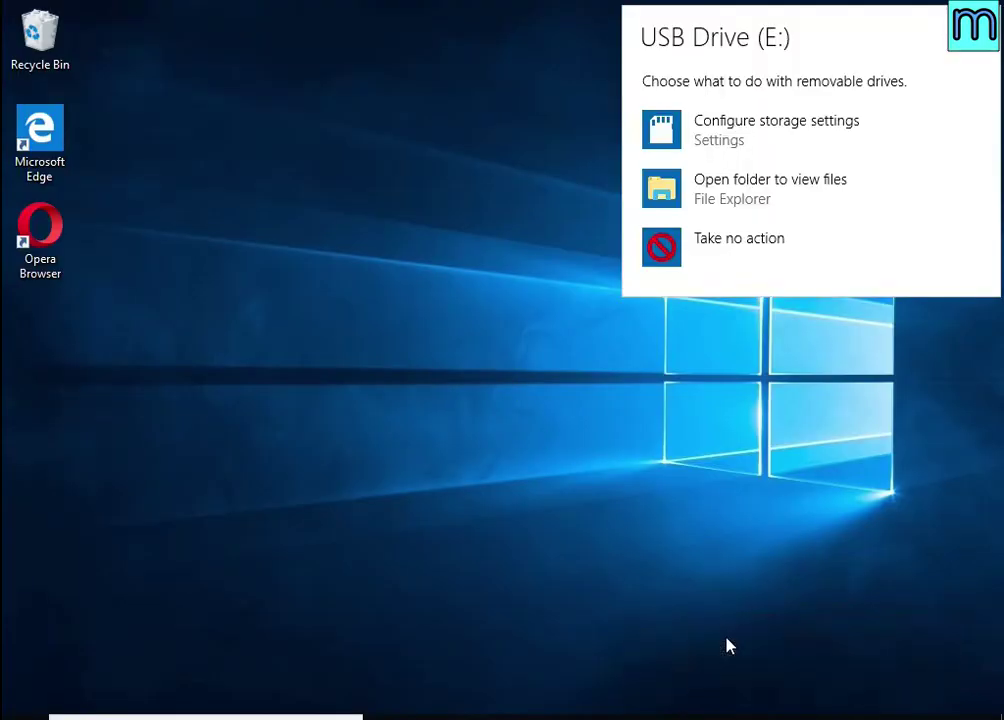
{"action": "left_click", "coordinate": [737, 199]}
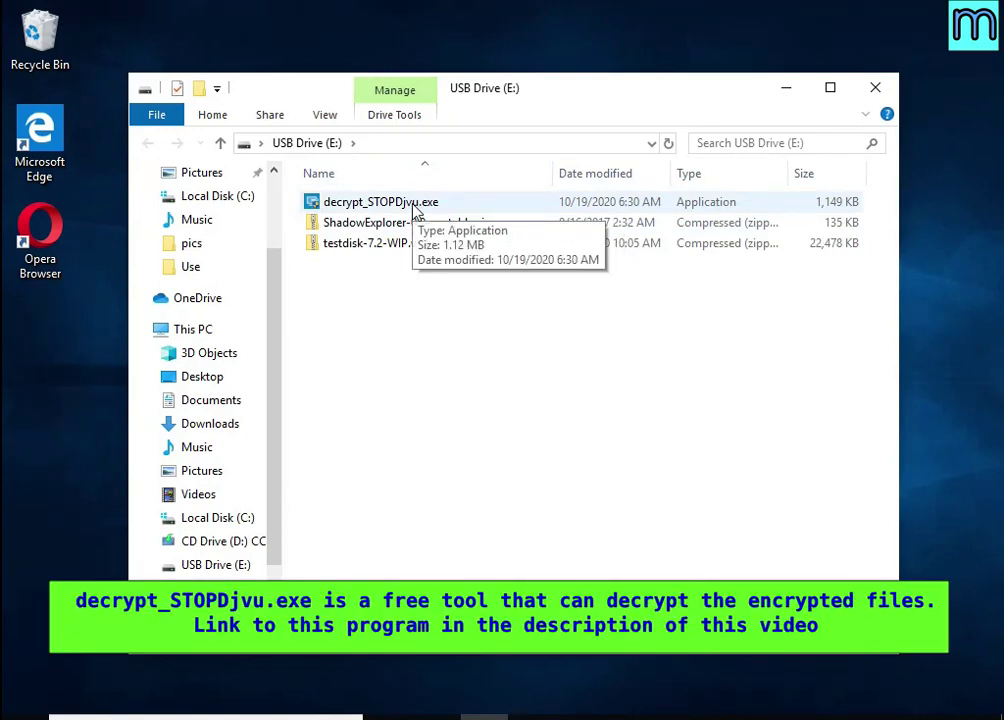
{"action": "double_click", "coordinate": [415, 212]}
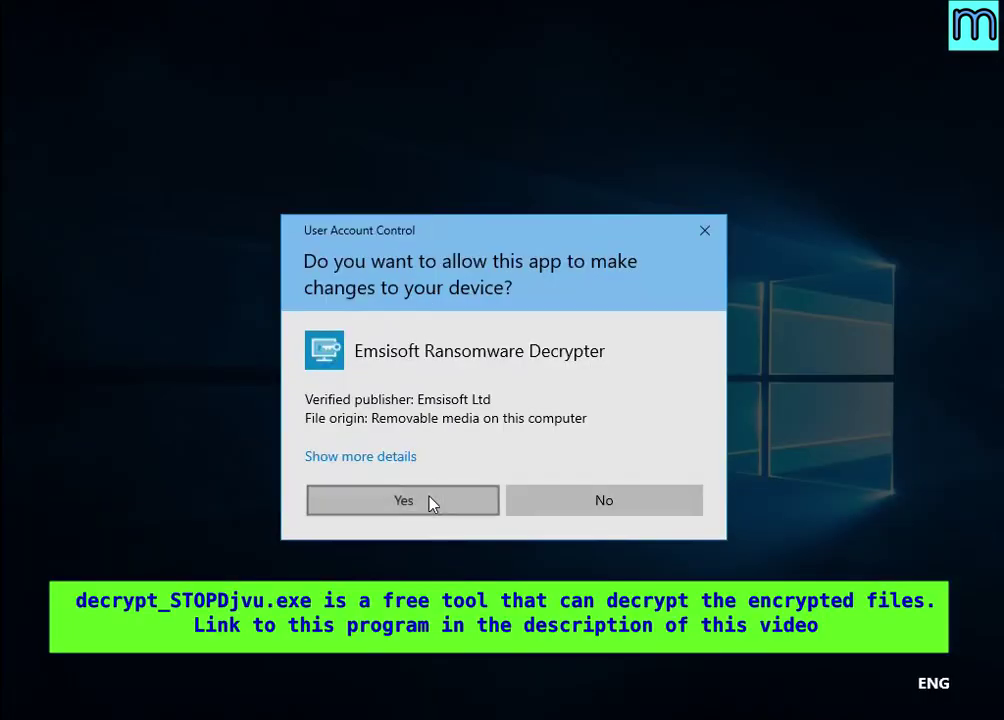
{"action": "left_click", "coordinate": [403, 500]}
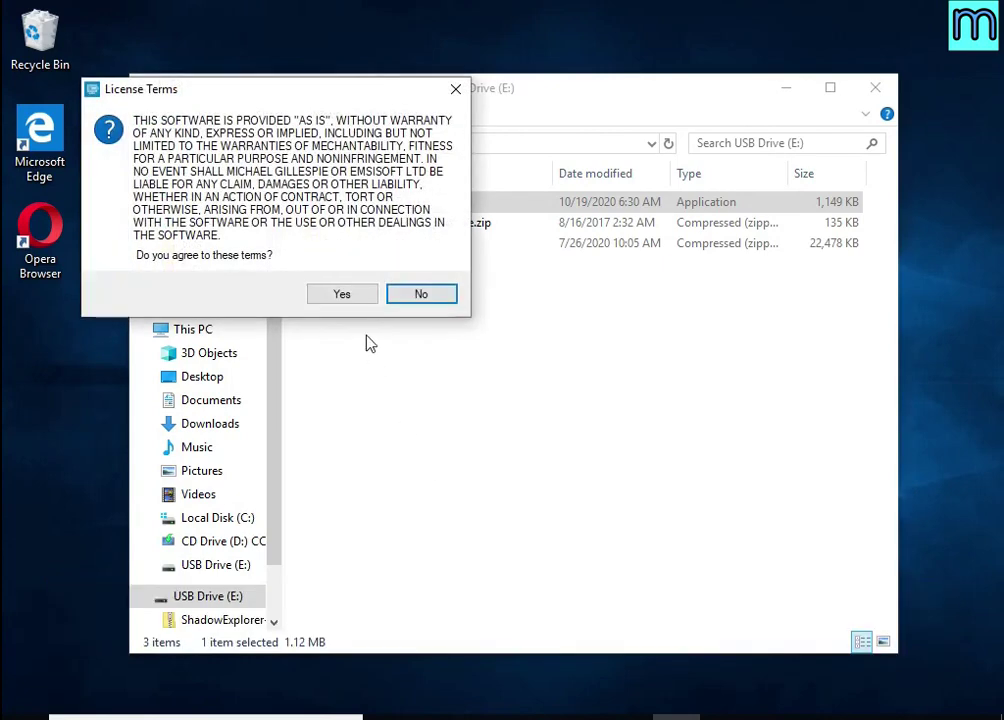
Agree to the decryptor's license terms, accept its disclaimer, and acknowledge the malware notices.
{"action": "left_click", "coordinate": [361, 295]}
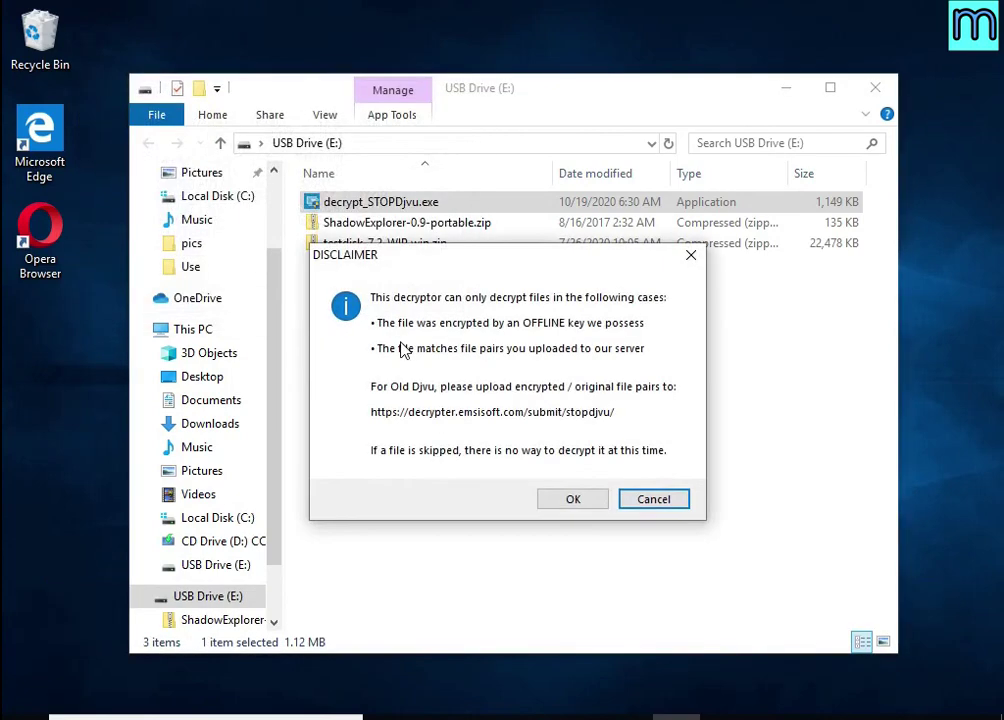
{"action": "left_click", "coordinate": [561, 503]}
{"action": "left_click", "coordinate": [551, 462]}
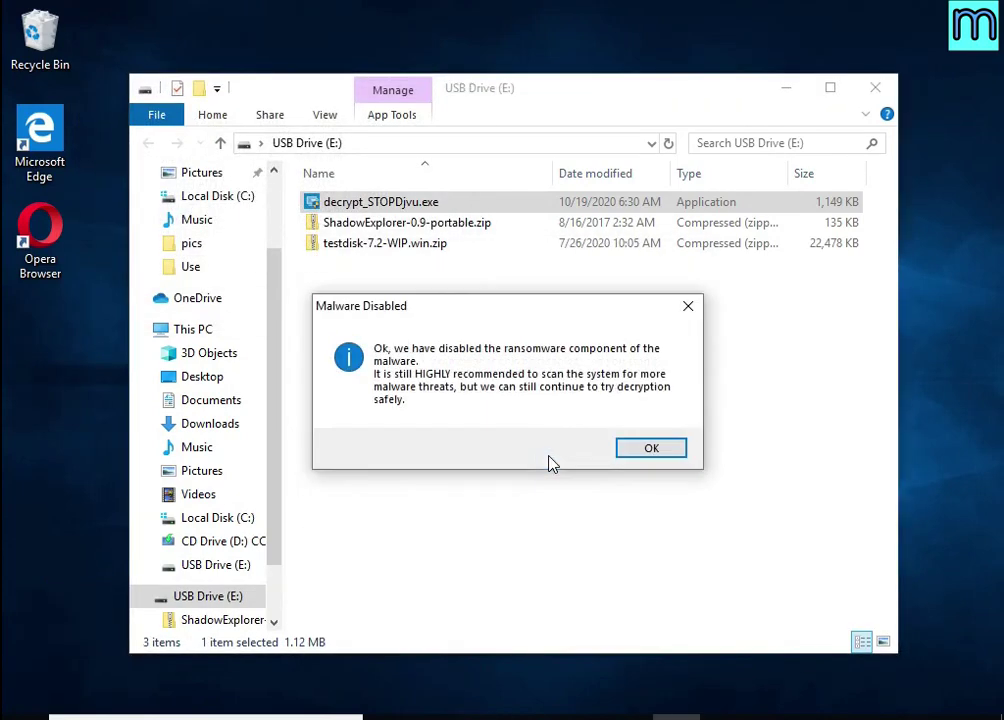
{"action": "left_click", "coordinate": [645, 462]}
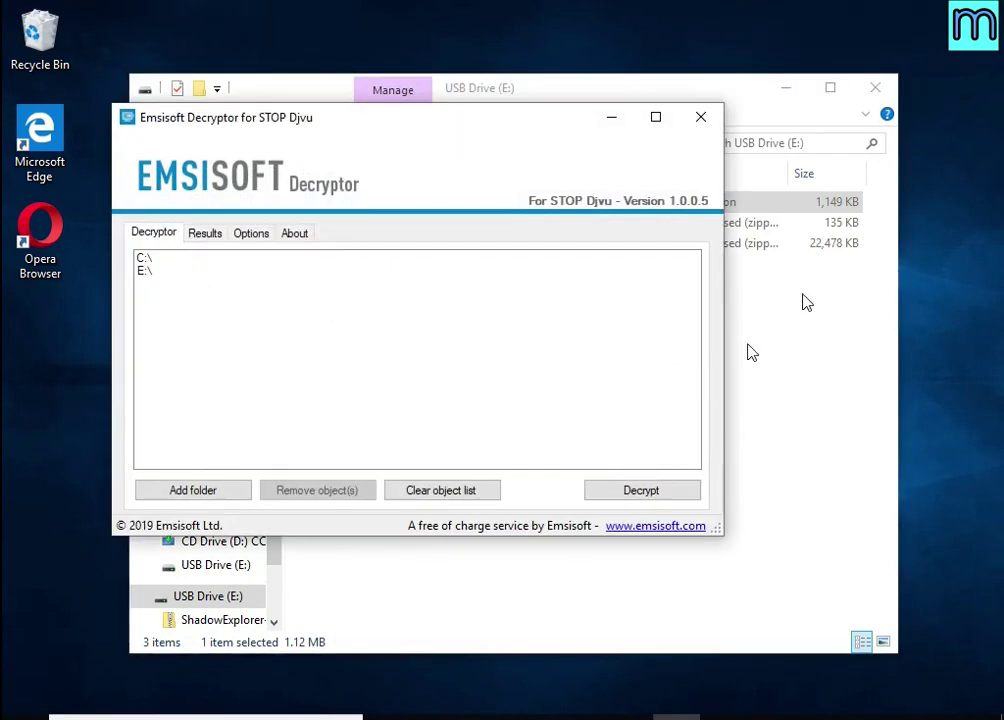
Minimize the USB Drive (E:) window and move the Emsisoft Decryptor window closer to the middle of the desktop.
{"action": "left_click", "coordinate": [826, 130]}
{"action": "left_click", "coordinate": [786, 89]}
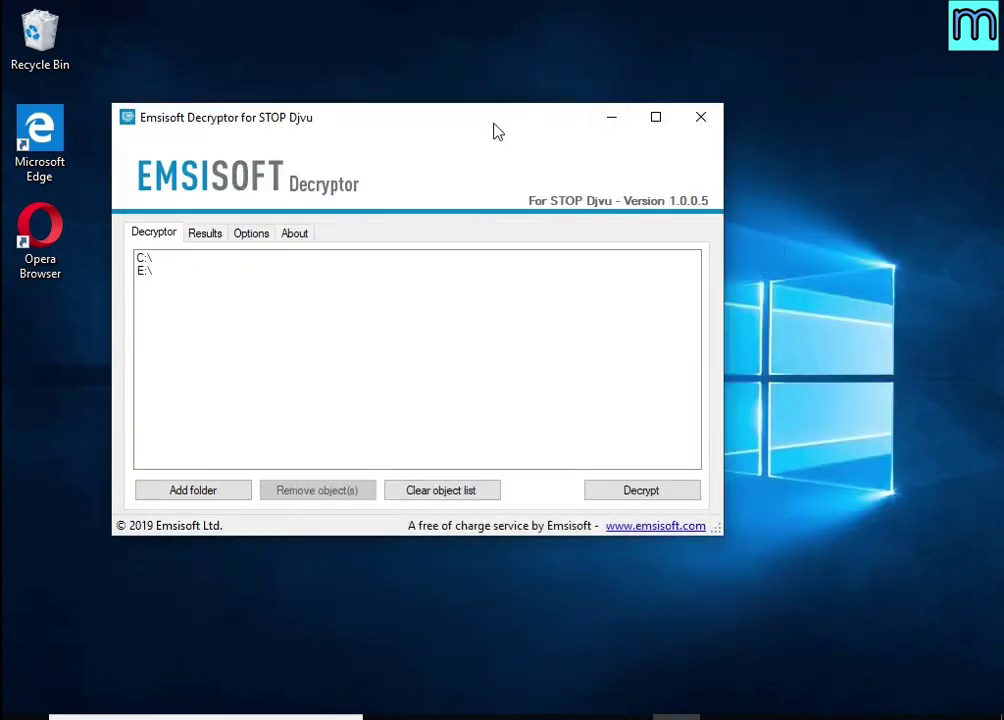
{"action": "left_click_drag", "start_coordinate": [494, 128], "coordinate": [541, 147]}
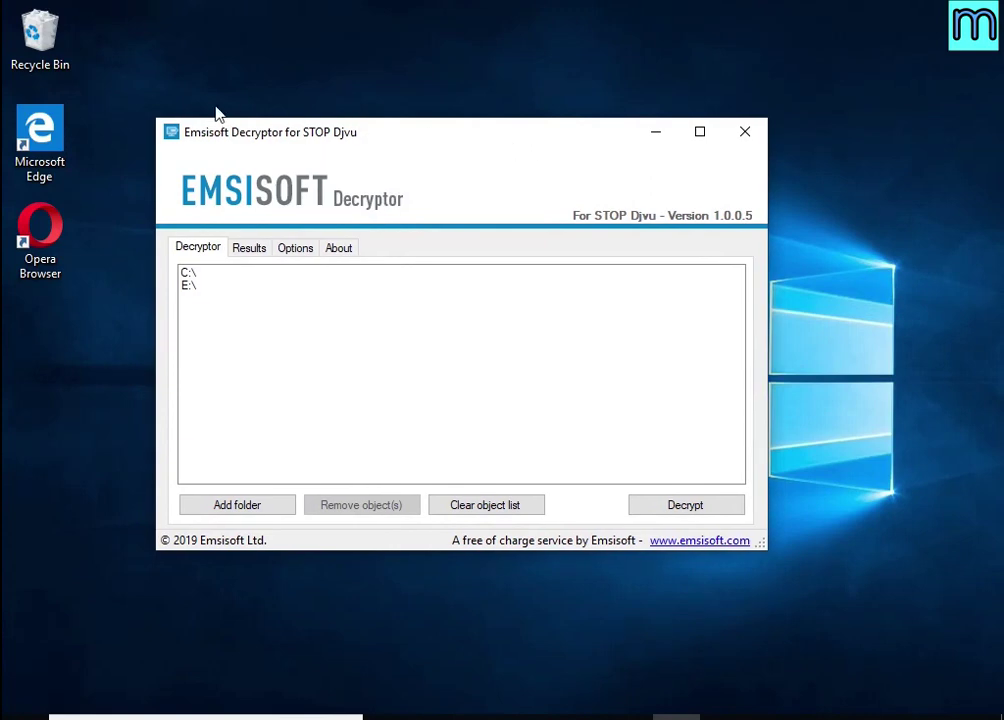
{"action": "left_click_drag", "start_coordinate": [402, 132], "coordinate": [400, 135]}
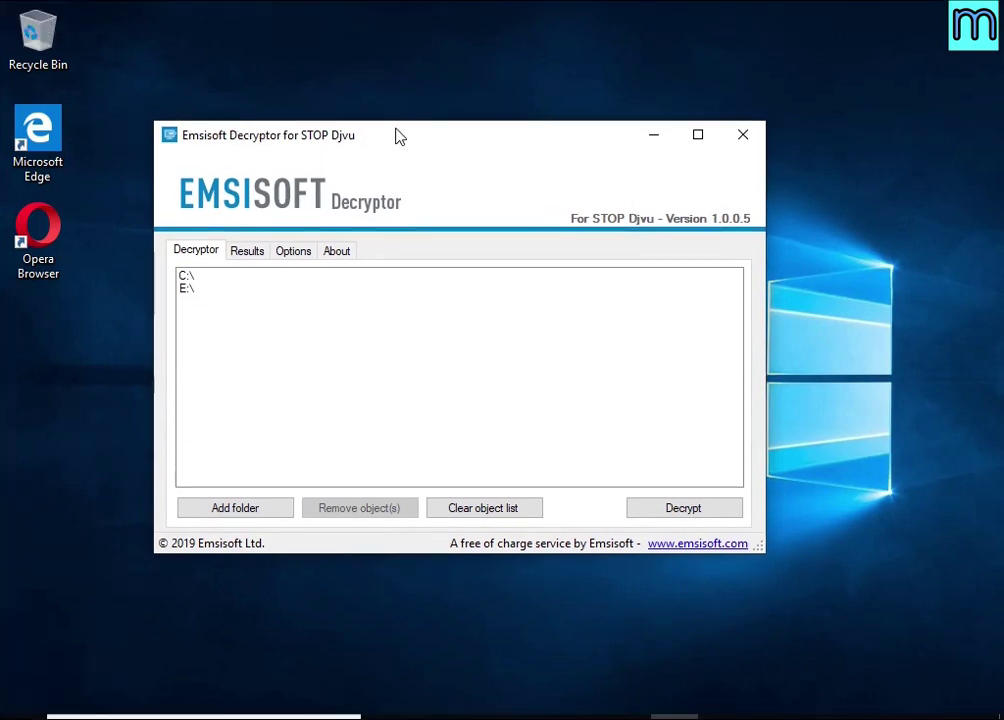
Remove the C:\ and E:\ drives from the list of locations to decrypt.
{"action": "left_click", "coordinate": [224, 281]}
{"action": "left_click", "coordinate": [370, 511]}
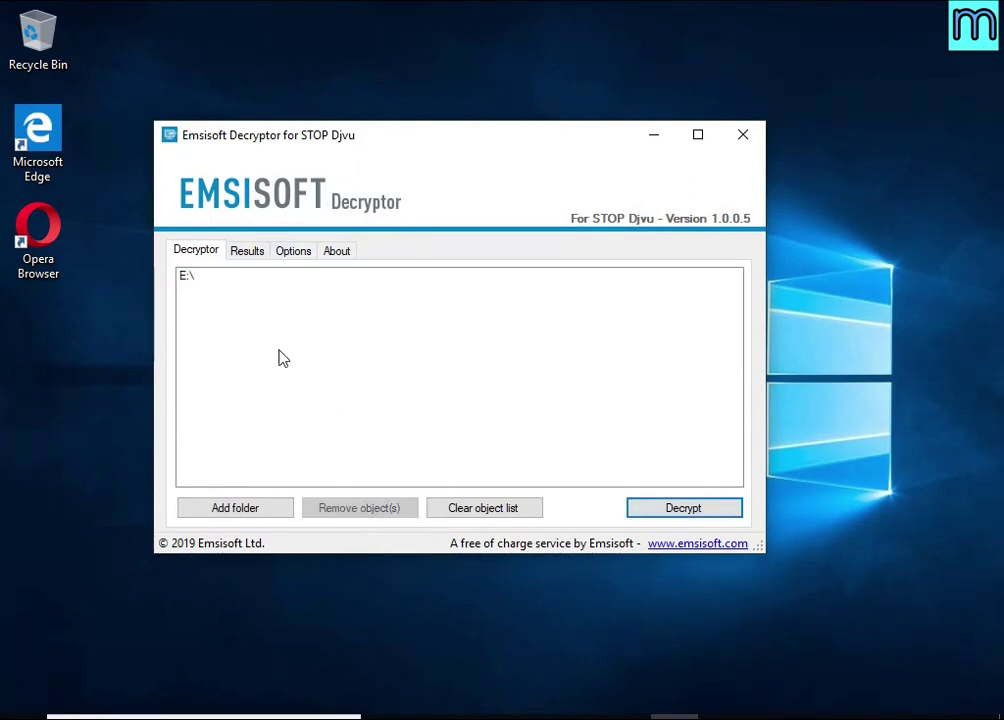
{"action": "left_click", "coordinate": [240, 278]}
{"action": "left_click", "coordinate": [338, 507]}
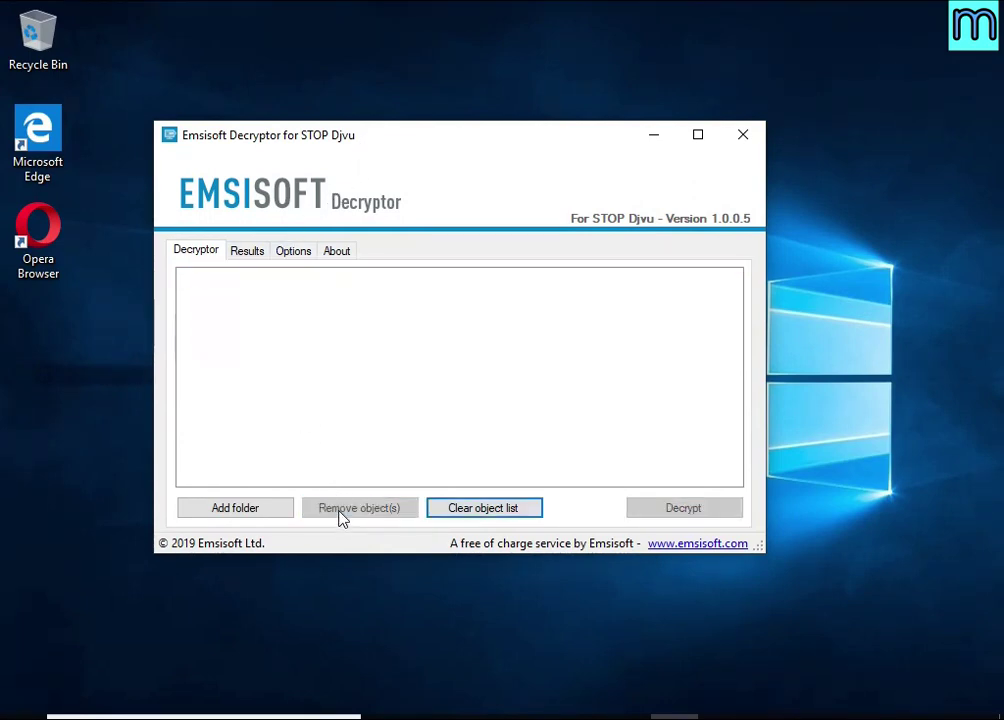
Add the Documents folder to the list of locations to decrypt.
{"action": "left_click", "coordinate": [259, 513]}
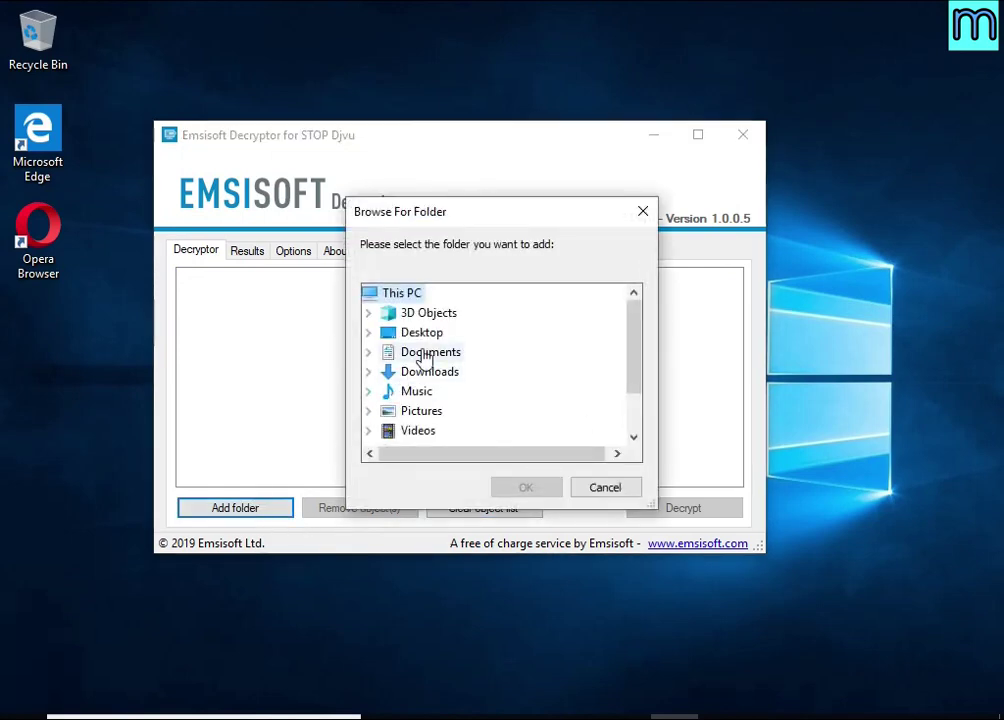
{"action": "left_click", "coordinate": [430, 351]}
{"action": "left_click", "coordinate": [524, 486]}
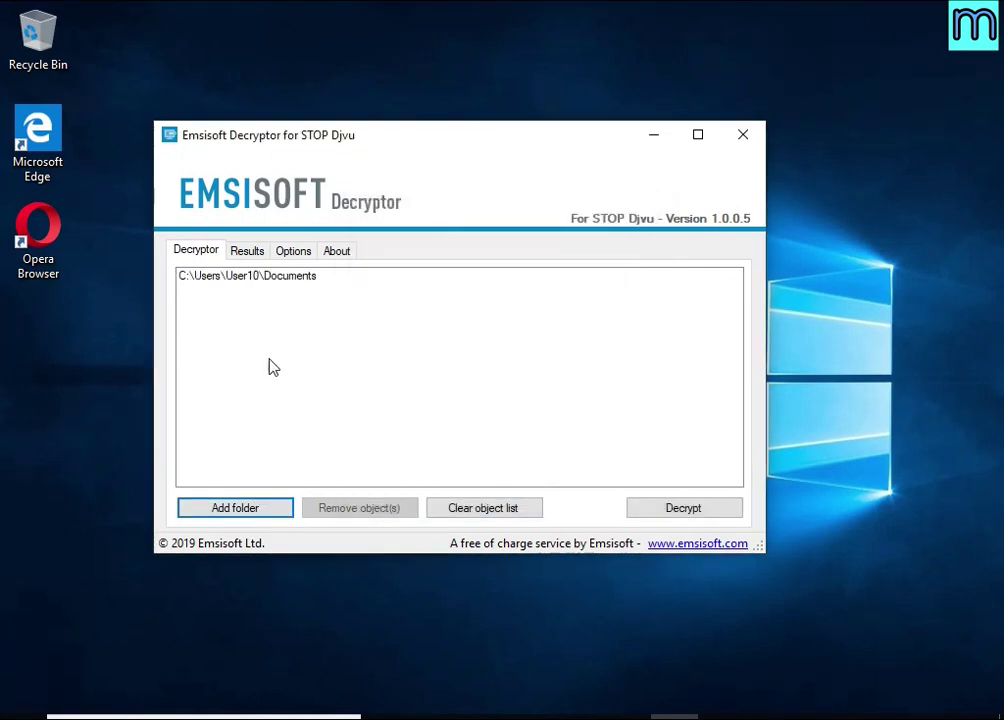
Add the Pictures folder to the list of locations to decrypt and start the decryption.
{"action": "left_click", "coordinate": [246, 510]}
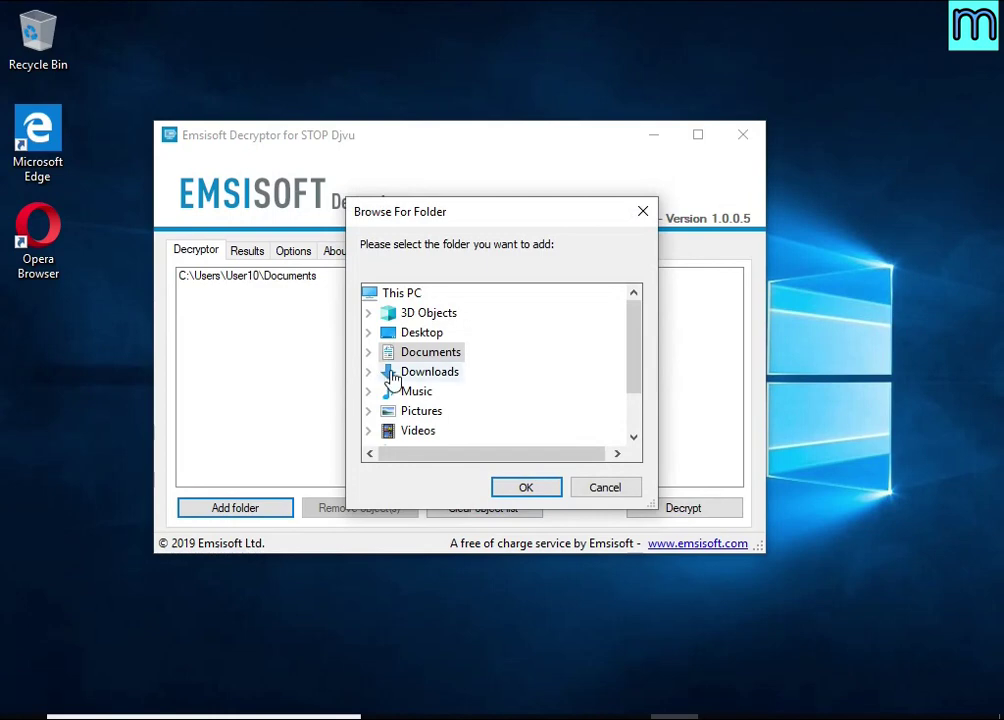
{"action": "left_click", "coordinate": [404, 412]}
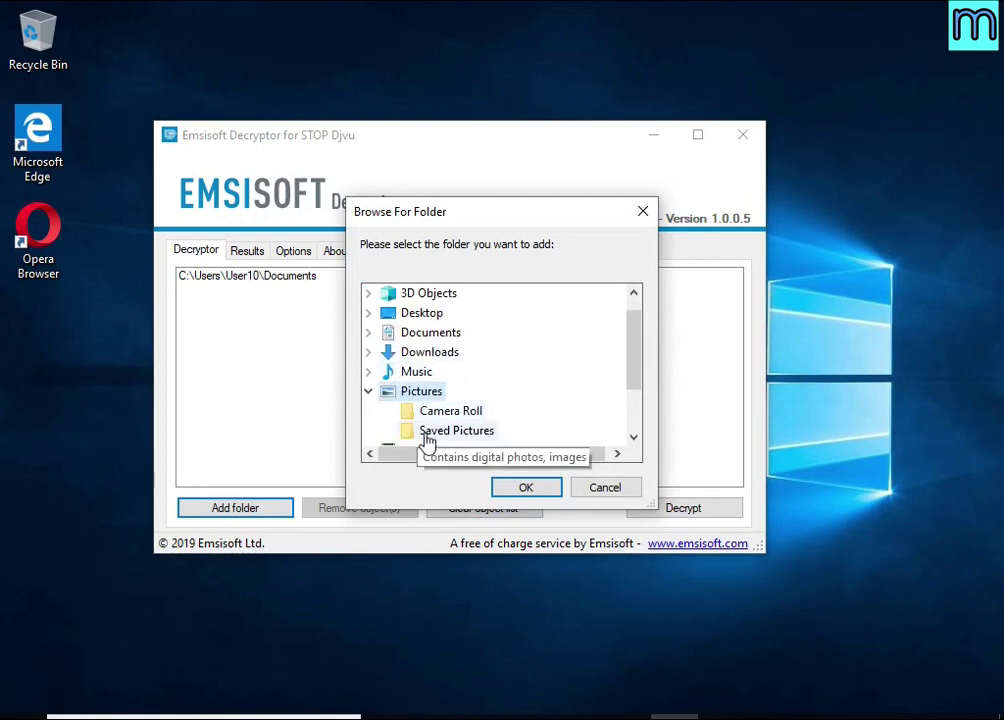
{"action": "left_click", "coordinate": [507, 490]}
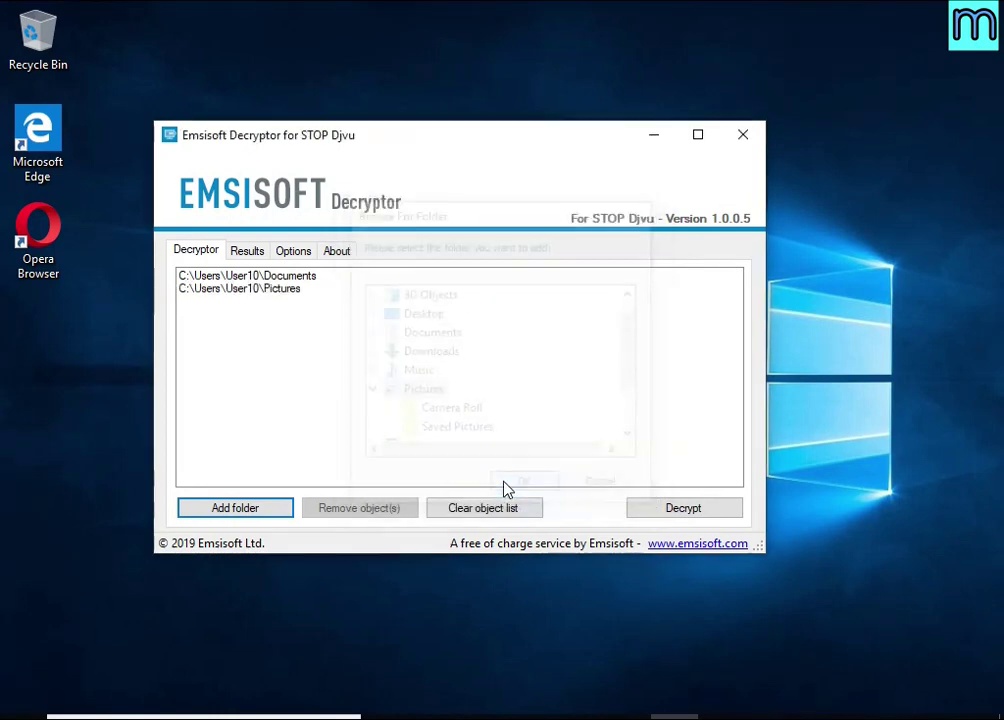
{"action": "left_click", "coordinate": [706, 514]}
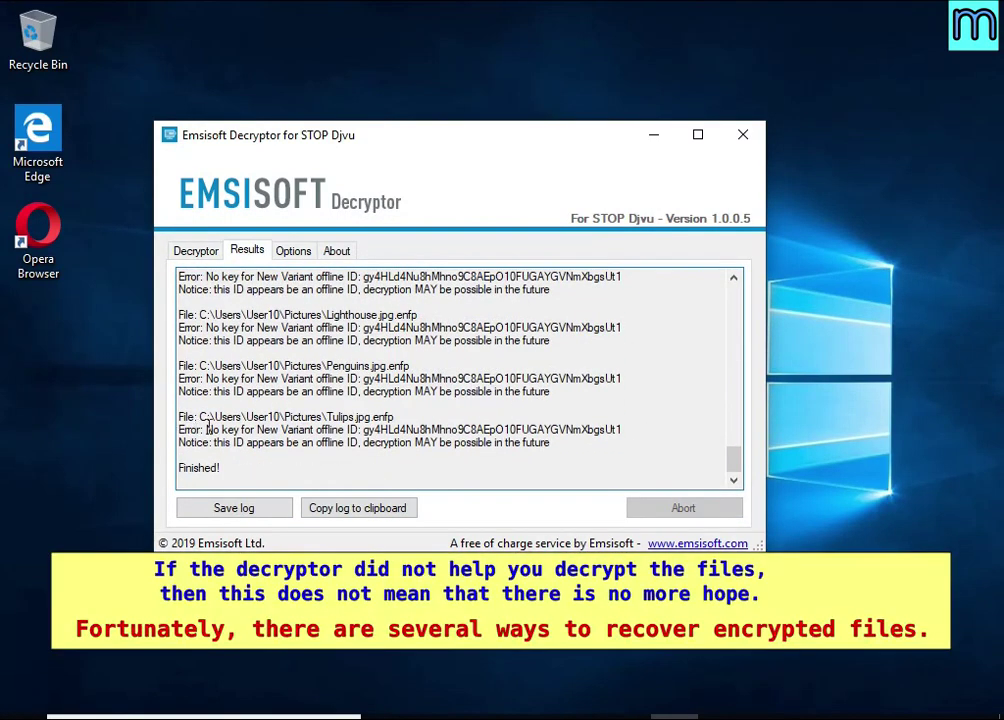
Examine the error and notice lines for Tulips.jpg.enfp in the decryption results, and close the decryptor.
{"action": "left_click_drag", "start_coordinate": [207, 429], "coordinate": [630, 432]}
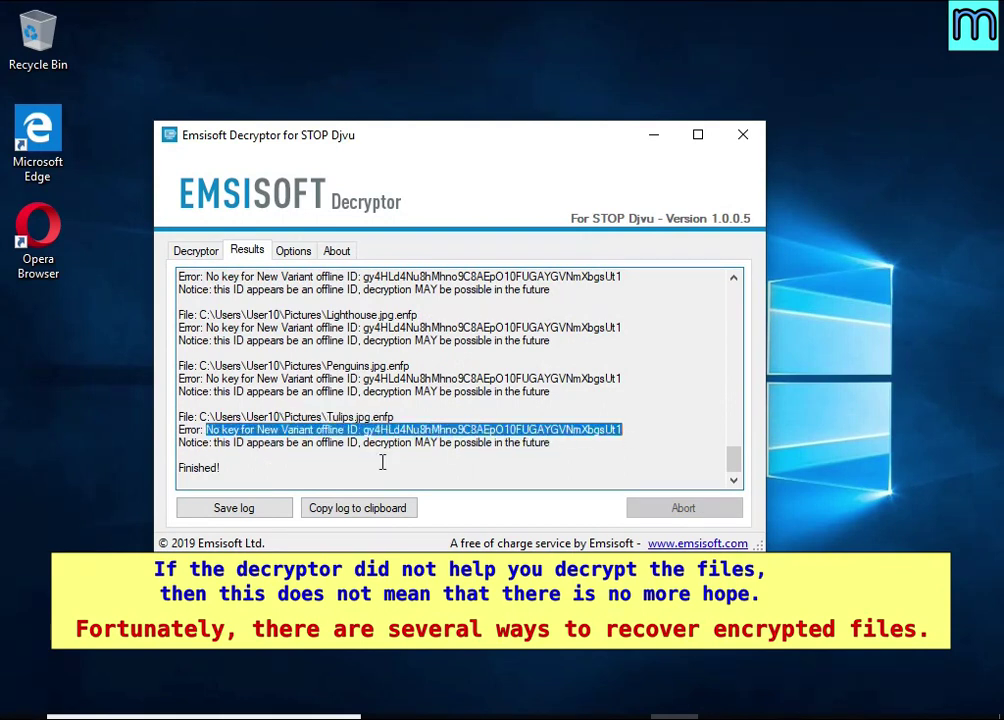
{"action": "left_click_drag", "start_coordinate": [204, 442], "coordinate": [566, 448]}
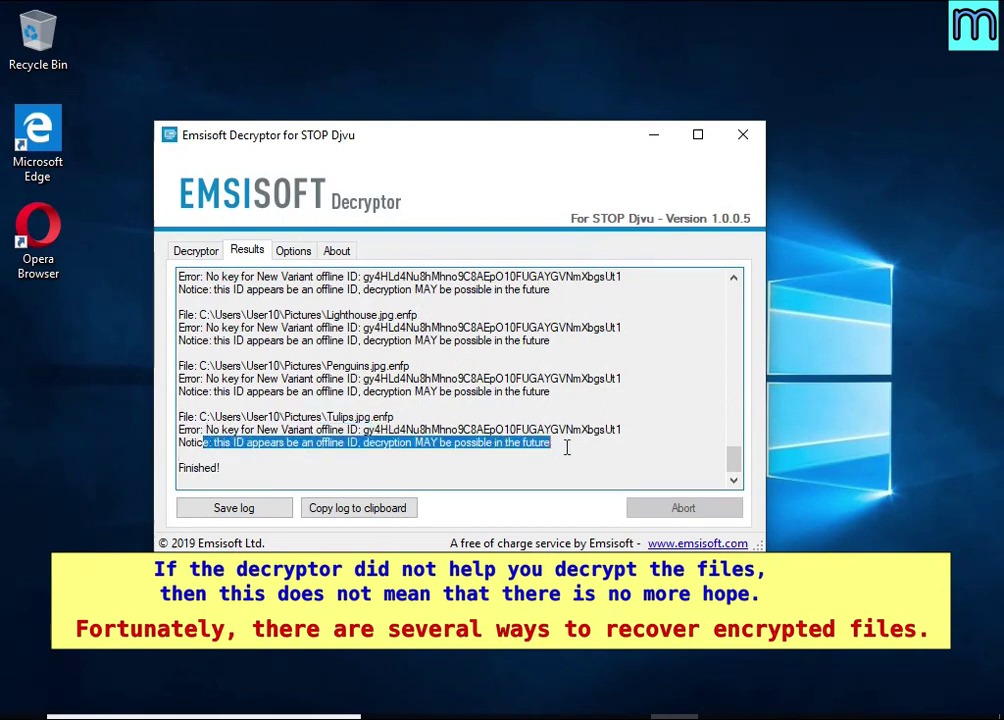
{"action": "double_click", "coordinate": [326, 443]}
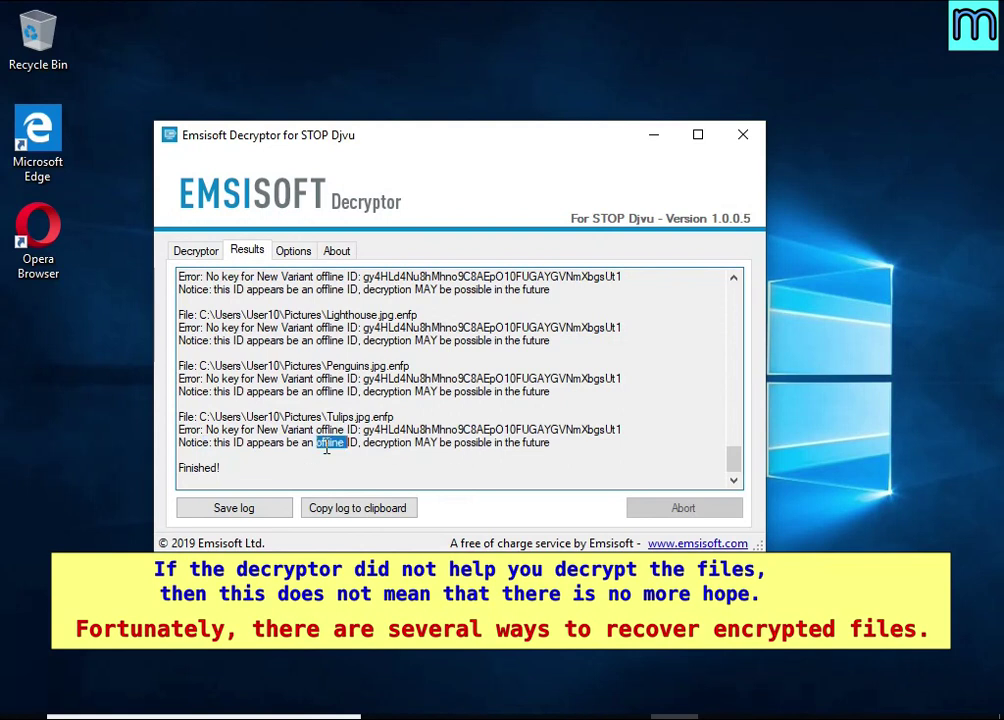
{"action": "double_click", "coordinate": [389, 443]}
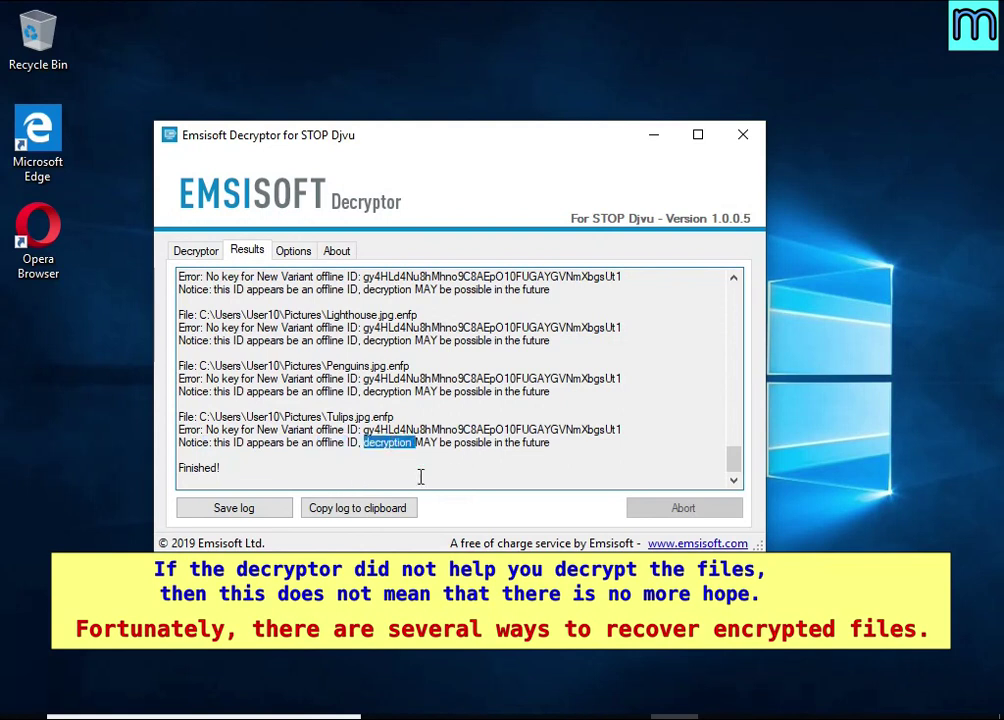
{"action": "double_click", "coordinate": [427, 443]}
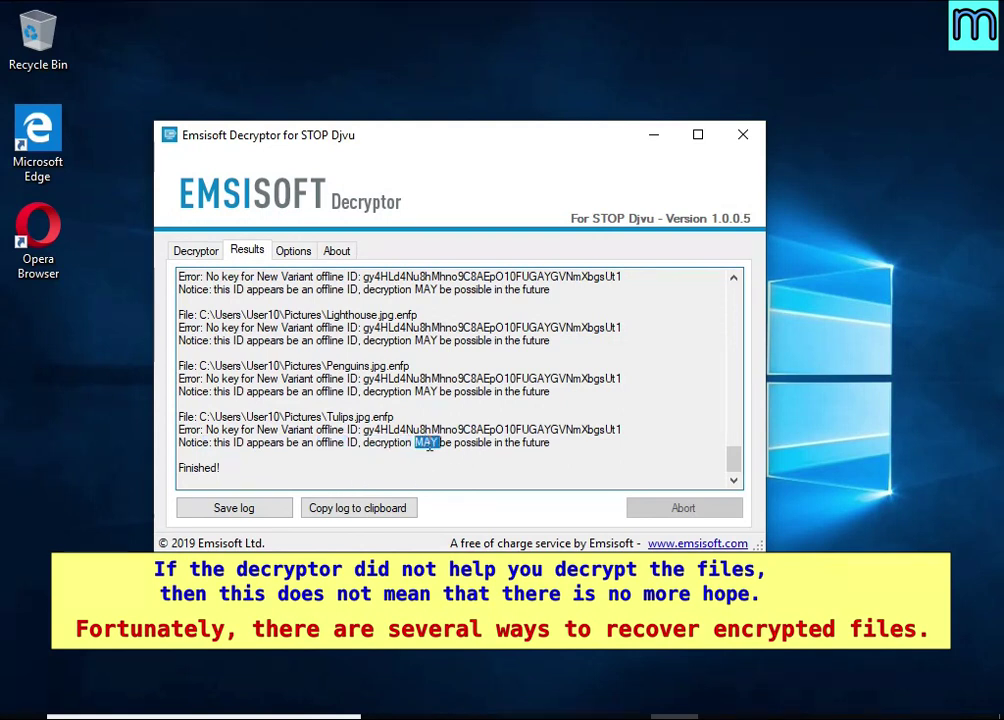
{"action": "double_click", "coordinate": [480, 444]}
{"action": "double_click", "coordinate": [537, 443]}
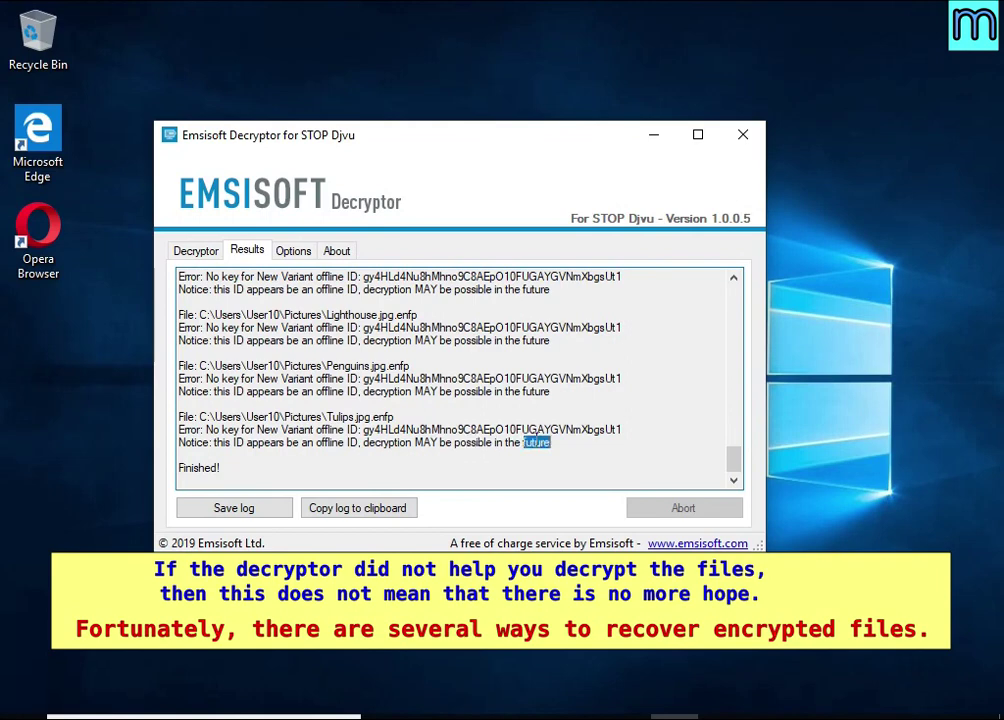
{"action": "left_click", "coordinate": [592, 463]}
{"action": "left_click", "coordinate": [744, 137]}
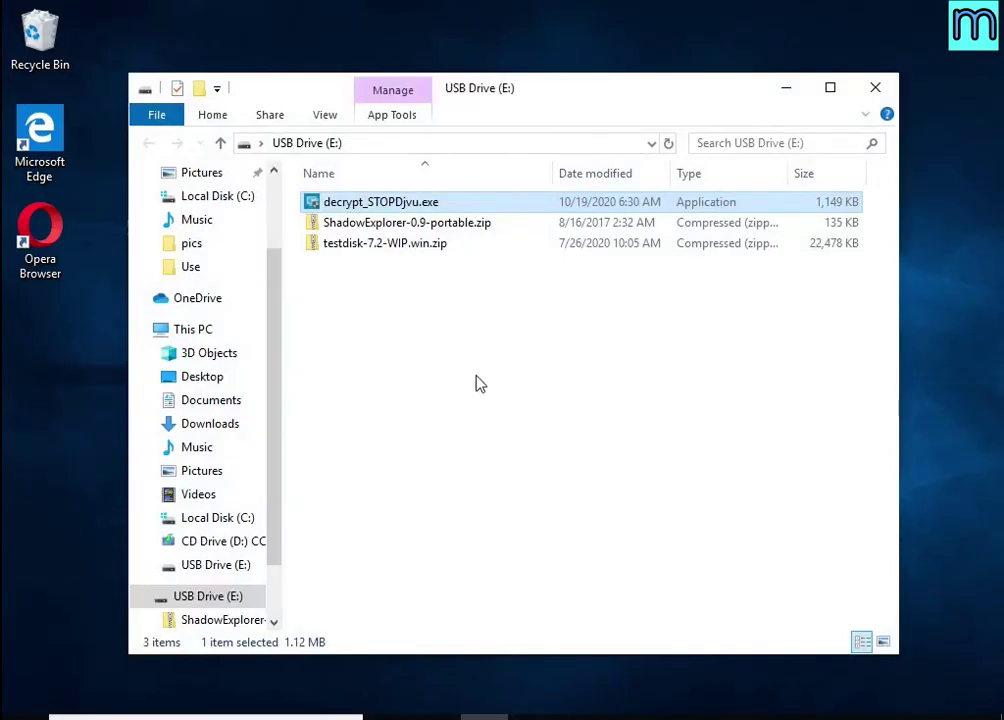
Extract ShadowExplorer-0.9-portable.zip into its own folder on the USB drive.
{"action": "left_click", "coordinate": [336, 223]}
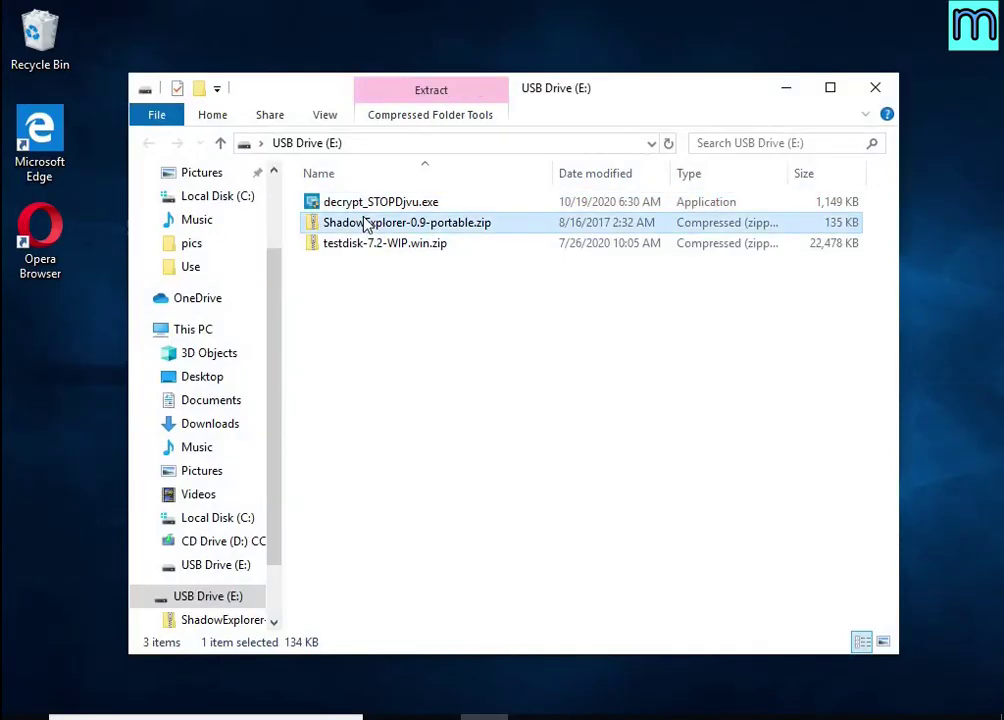
{"action": "right_click", "coordinate": [506, 233]}
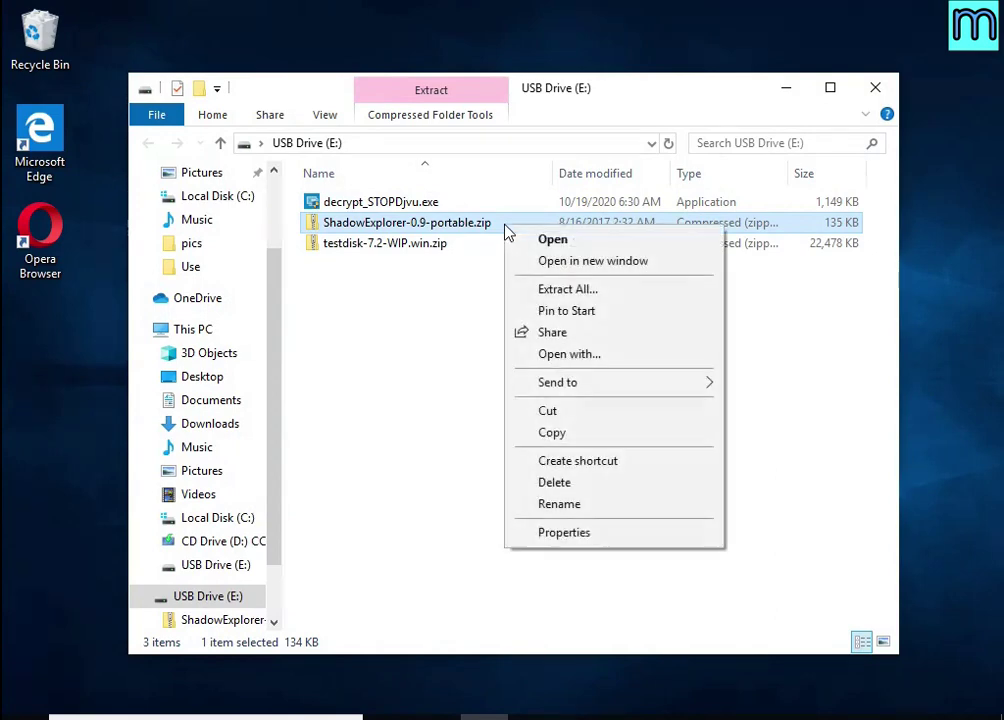
{"action": "left_click", "coordinate": [612, 291]}
{"action": "left_click", "coordinate": [665, 555]}
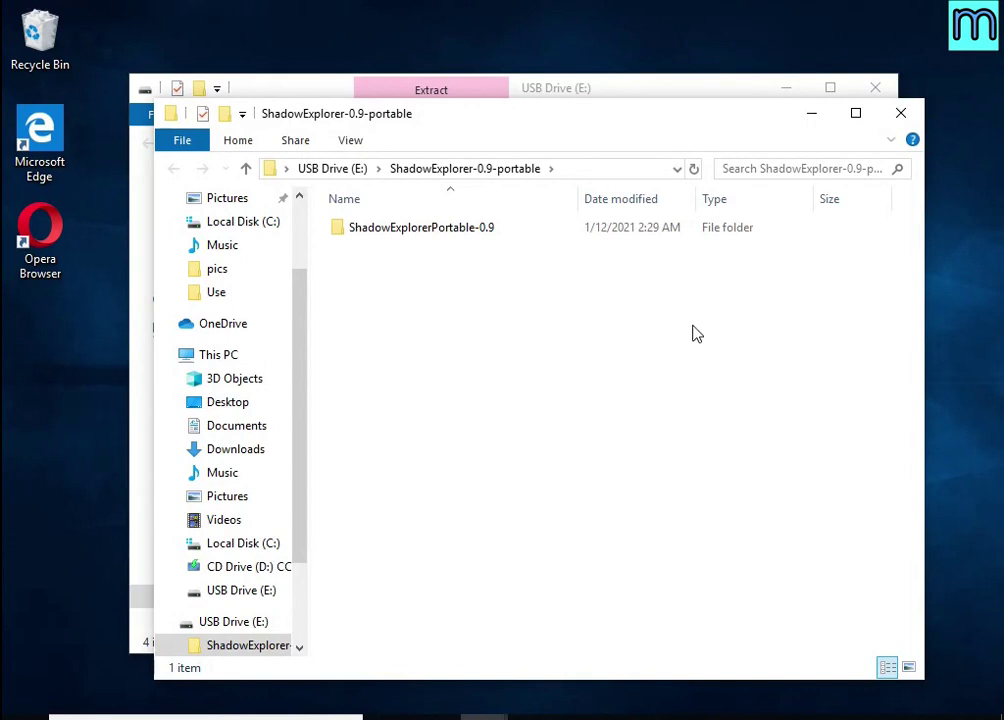
Minimize the USB Drive (E:) window and run ShadowExplorerPortable.exe from the ShadowExplorerPortable-0.9 folder, allowing it to make changes.
{"action": "double_click", "coordinate": [515, 231]}
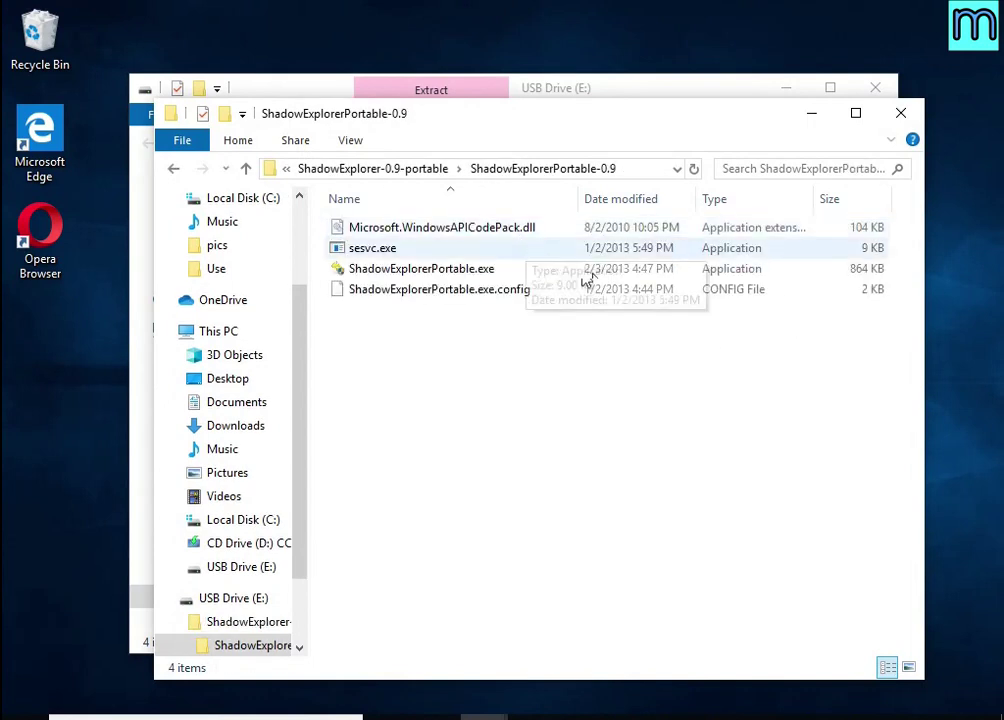
{"action": "left_click", "coordinate": [786, 88]}
{"action": "double_click", "coordinate": [488, 268]}
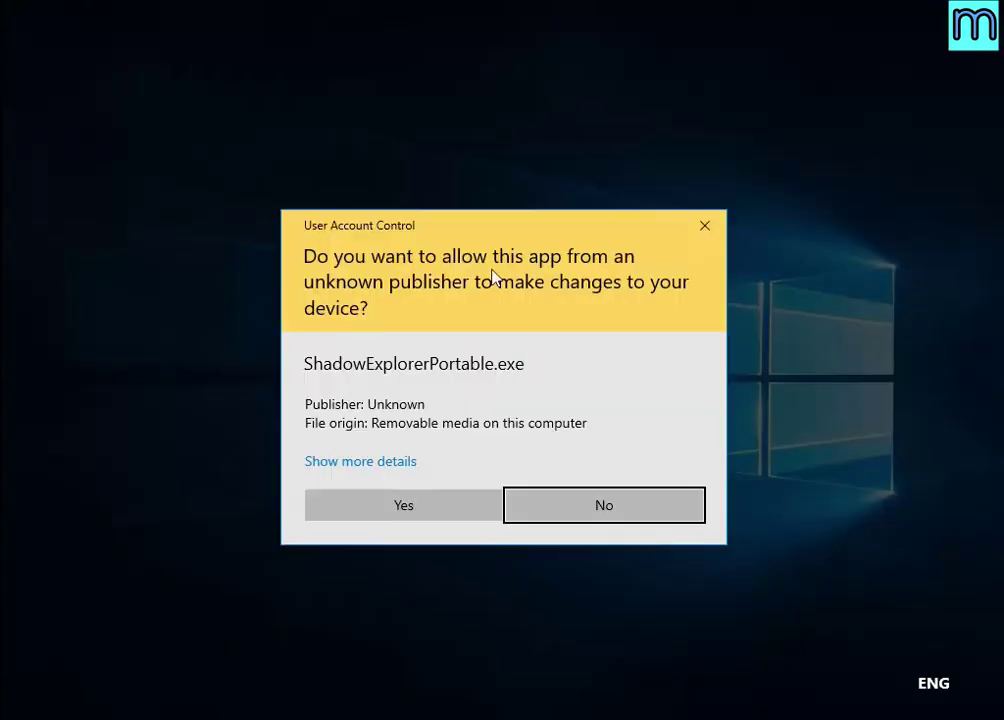
{"action": "left_click", "coordinate": [440, 509]}
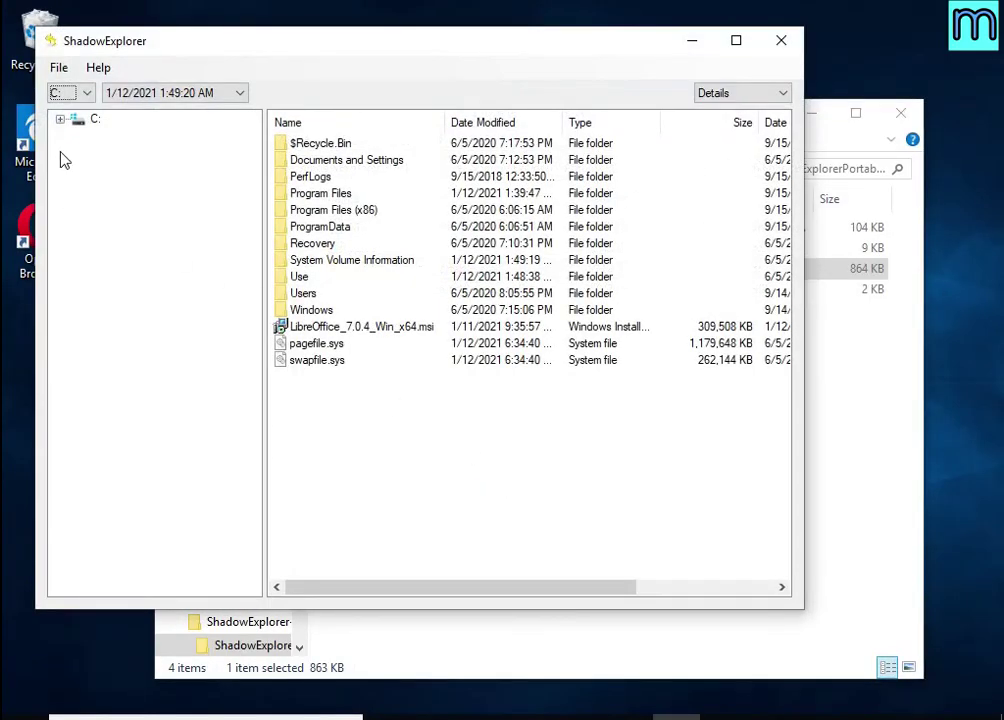
Choose the 1/12/2021 1:49:20 AM shadow copy of drive C: and open the Documents folder under Users\User10.
{"action": "left_click", "coordinate": [70, 92]}
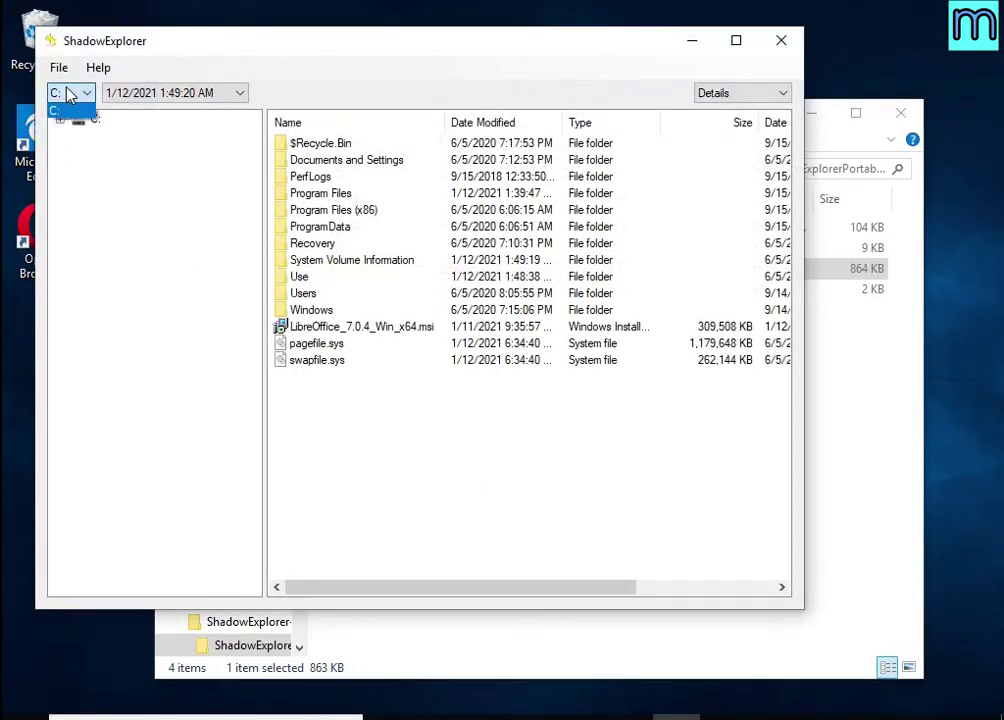
{"action": "left_click", "coordinate": [139, 93]}
{"action": "left_click", "coordinate": [160, 94]}
{"action": "left_click", "coordinate": [160, 112]}
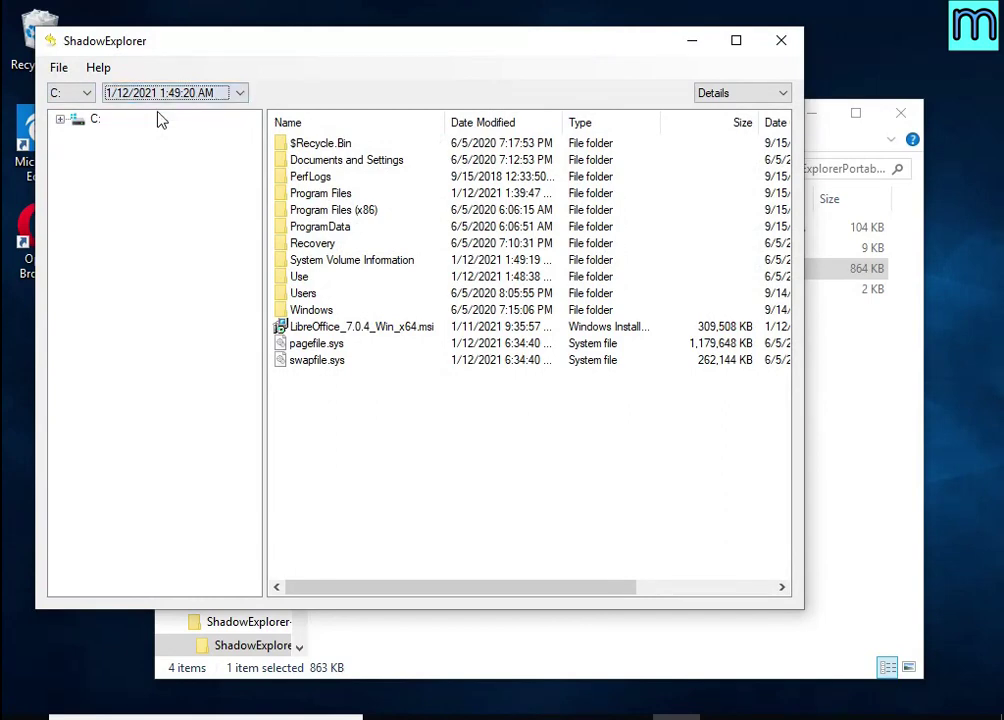
{"action": "double_click", "coordinate": [298, 293]}
{"action": "double_click", "coordinate": [307, 209]}
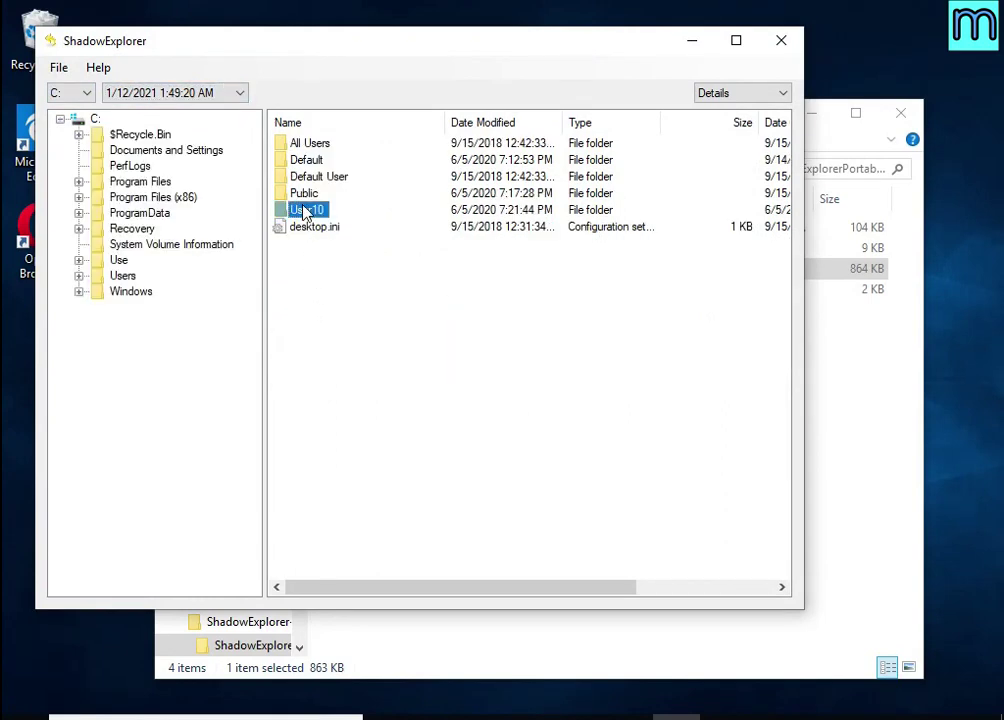
{"action": "double_click", "coordinate": [318, 261]}
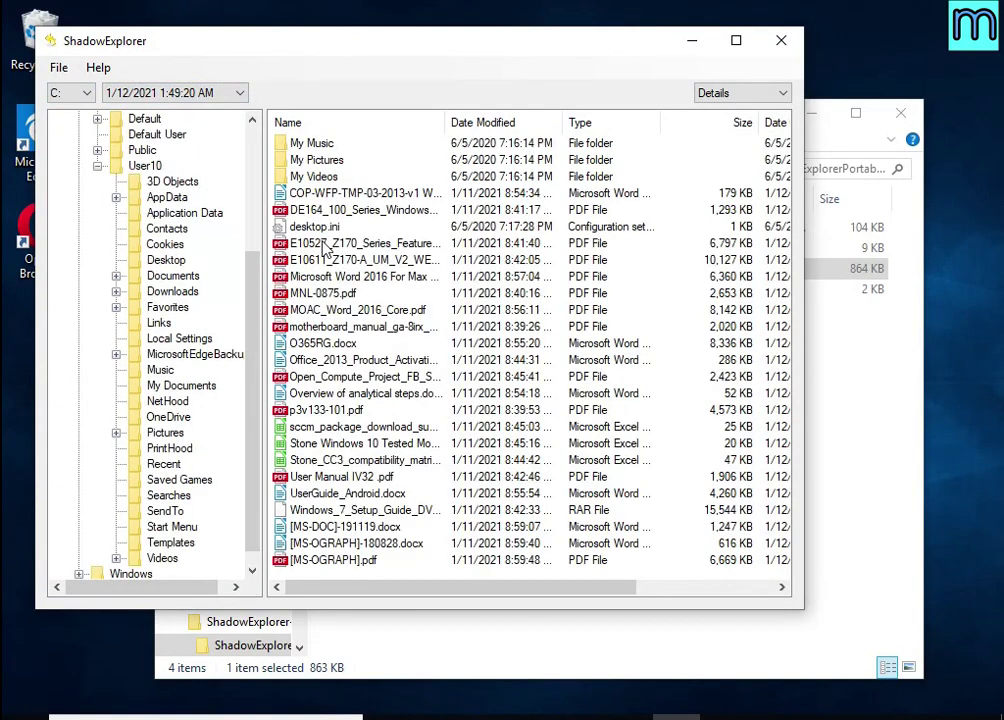
Export the motherboard_manual_ga-8irx PDF from the Documents shadow copy to USB Drive (E:).
{"action": "left_click", "coordinate": [393, 197]}
{"action": "left_click", "coordinate": [390, 210]}
{"action": "left_click", "coordinate": [388, 260]}
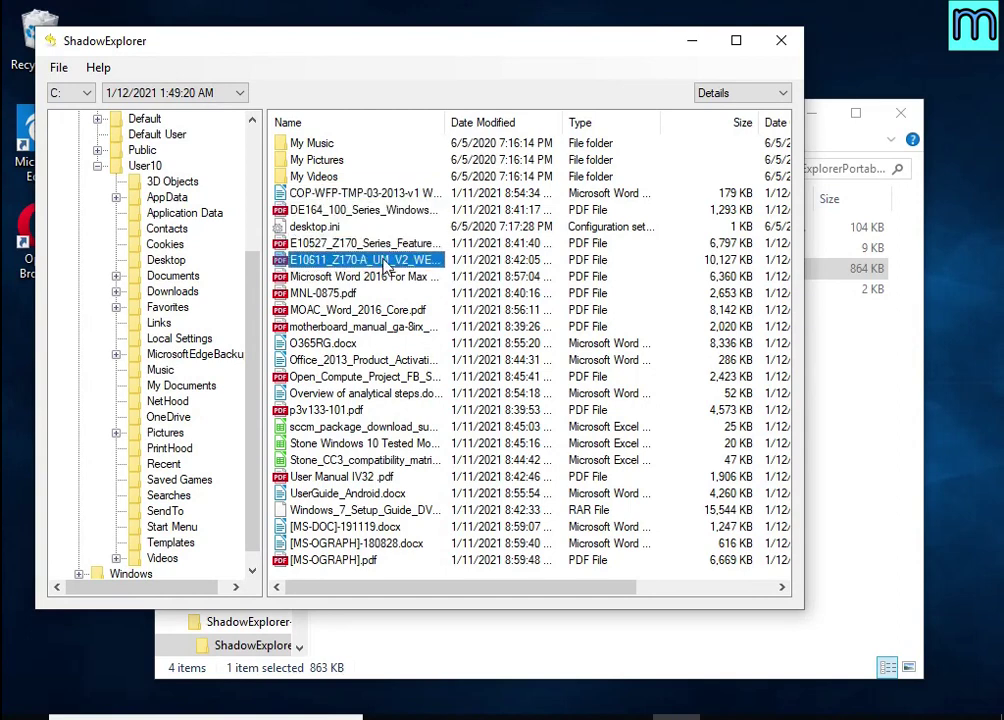
{"action": "left_click", "coordinate": [387, 276]}
{"action": "left_click", "coordinate": [335, 310]}
{"action": "left_click", "coordinate": [335, 326]}
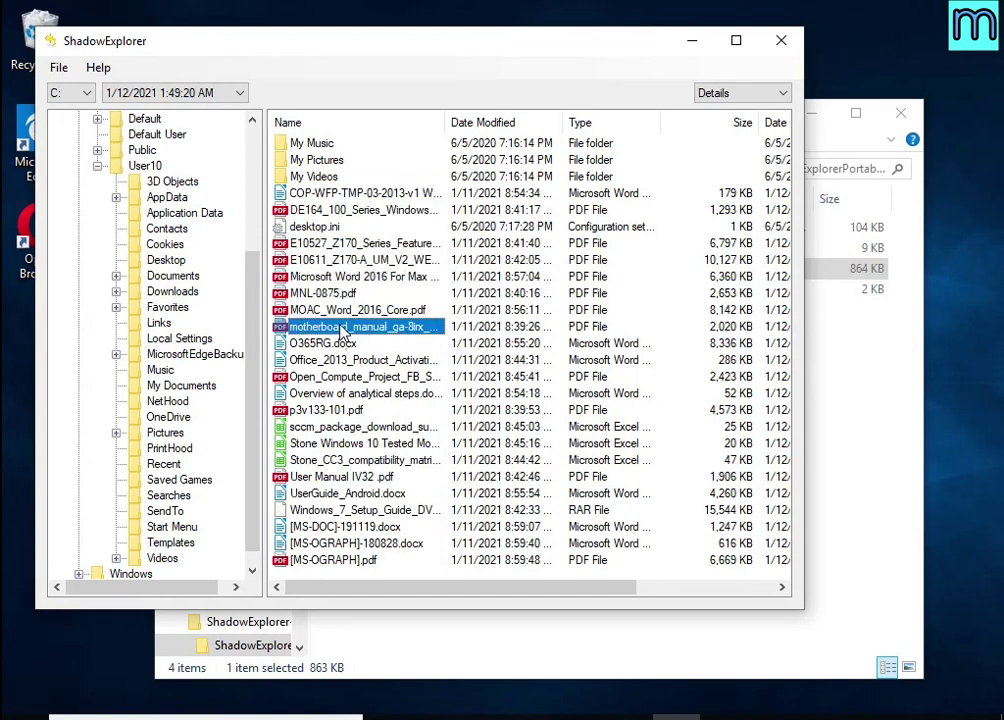
{"action": "right_click", "coordinate": [337, 327]}
{"action": "left_click", "coordinate": [390, 338]}
{"action": "double_click", "coordinate": [460, 392]}
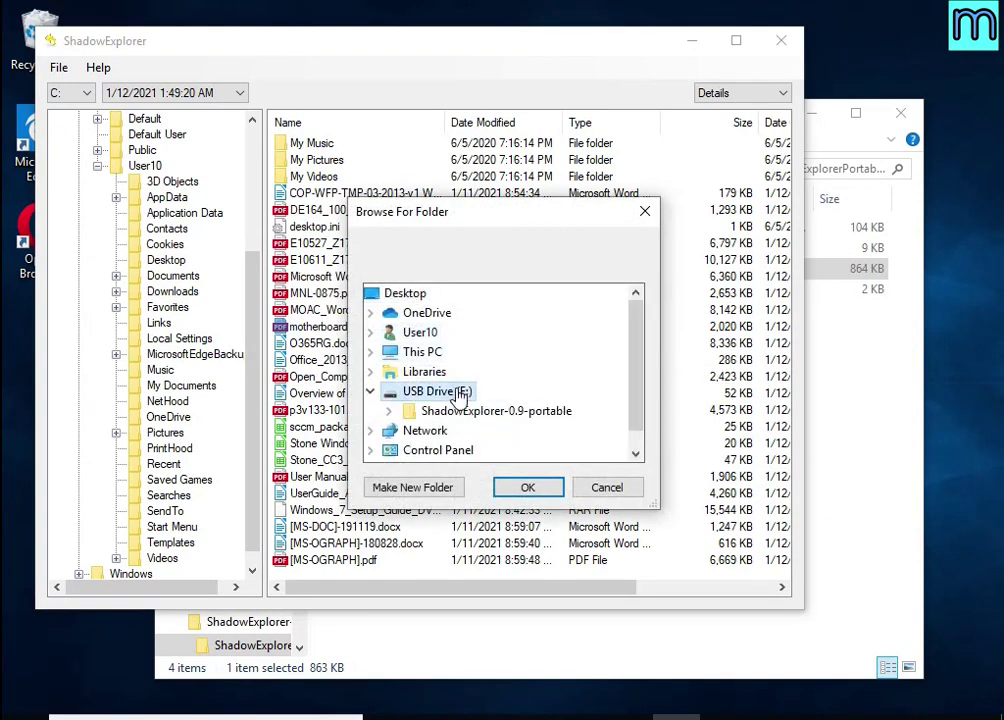
{"action": "left_click", "coordinate": [529, 486]}
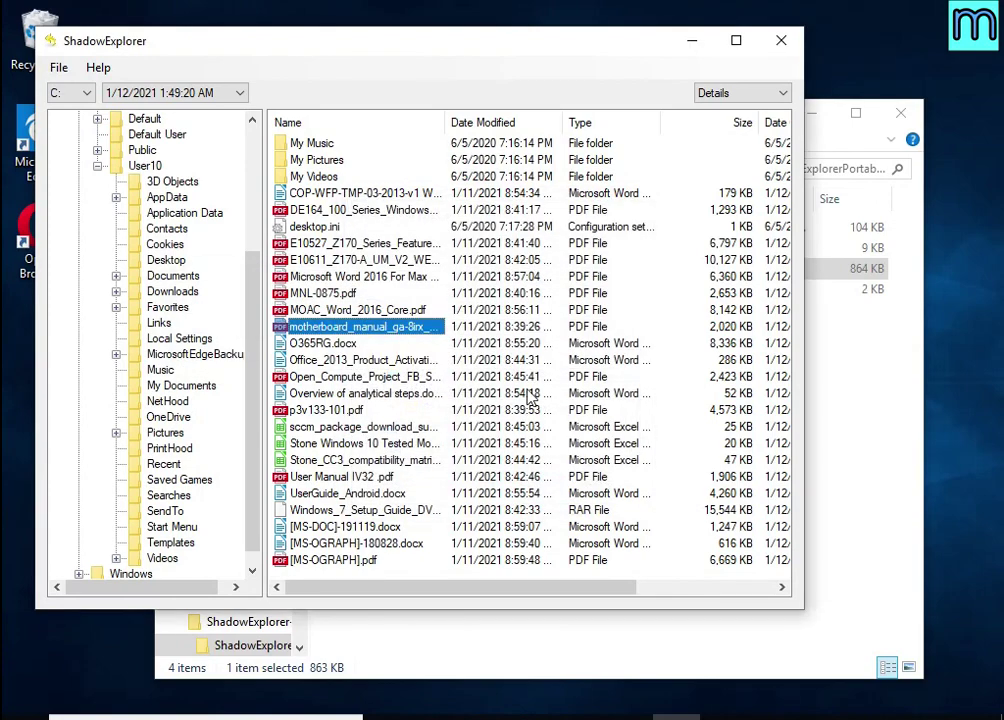
Export the Office_2013_Product Word document and p3v133-101.pdf to USB Drive (E:).
{"action": "left_click", "coordinate": [440, 359]}
{"action": "right_click", "coordinate": [440, 359]}
{"action": "left_click", "coordinate": [460, 369]}
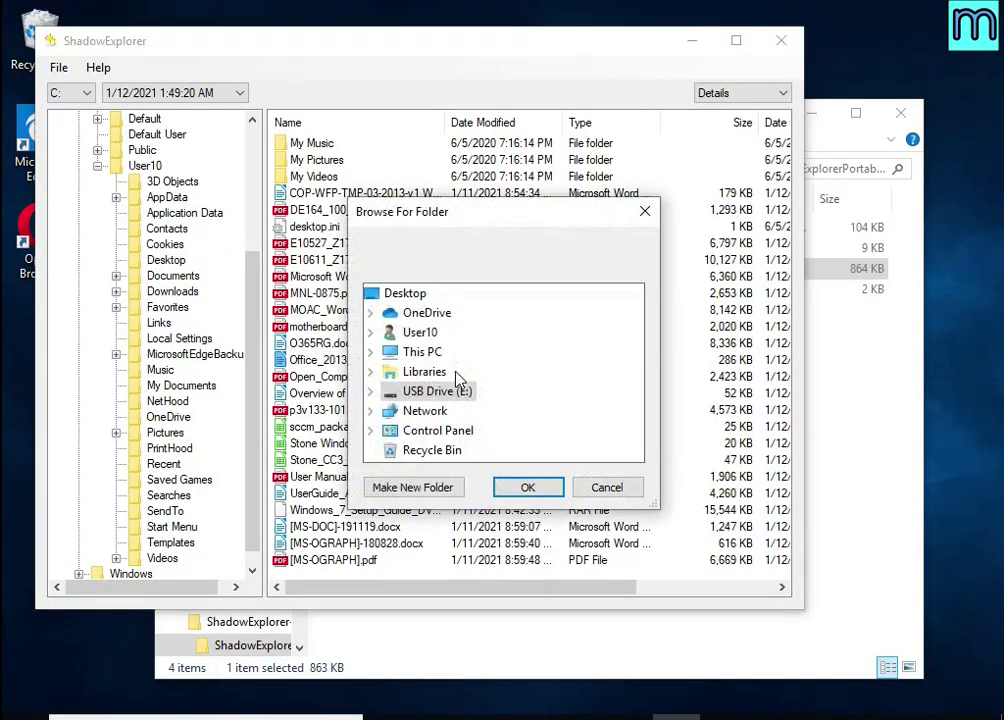
{"action": "left_click", "coordinate": [527, 487]}
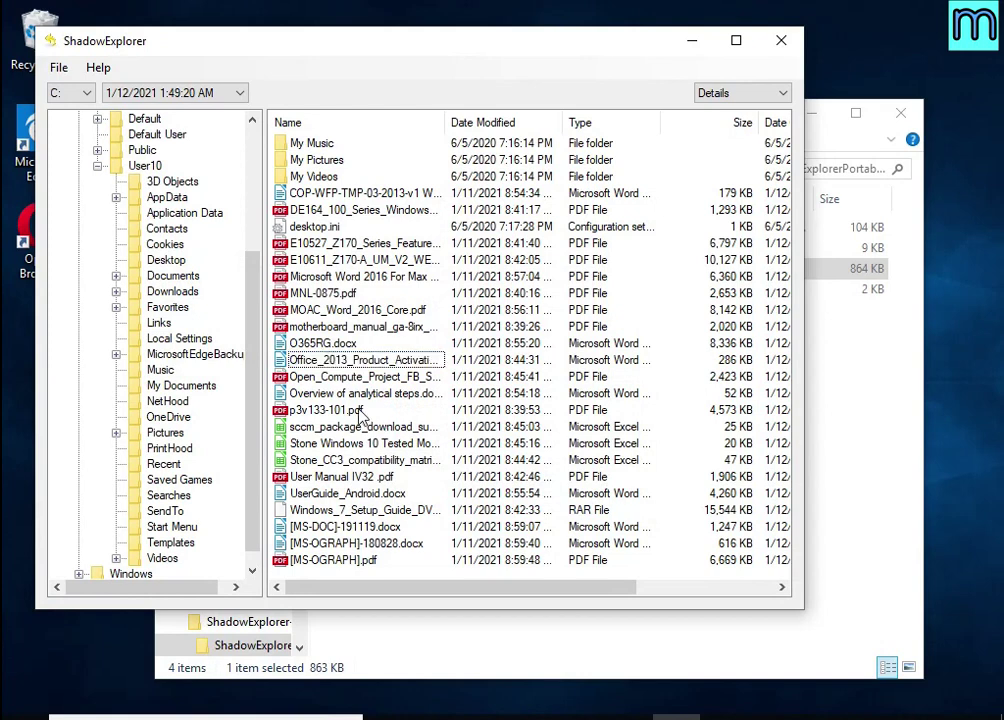
{"action": "right_click", "coordinate": [332, 410]}
{"action": "left_click", "coordinate": [400, 422]}
{"action": "left_click", "coordinate": [522, 486]}
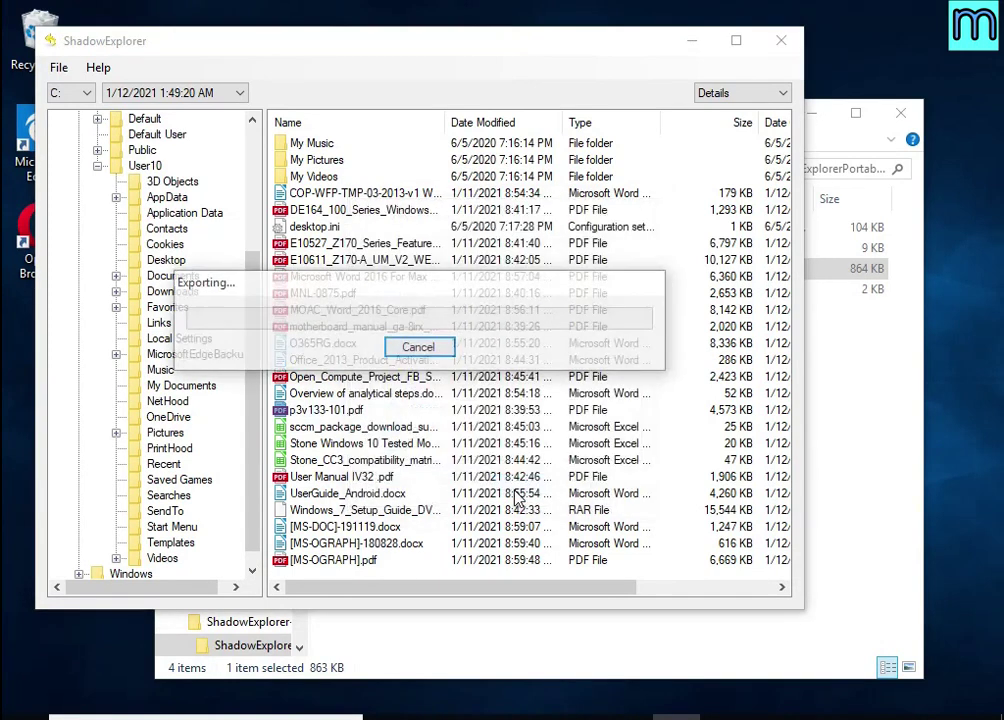
Export the "Stone Windows 10 Tested" Excel file to USB Drive (E:).
{"action": "left_click", "coordinate": [365, 428]}
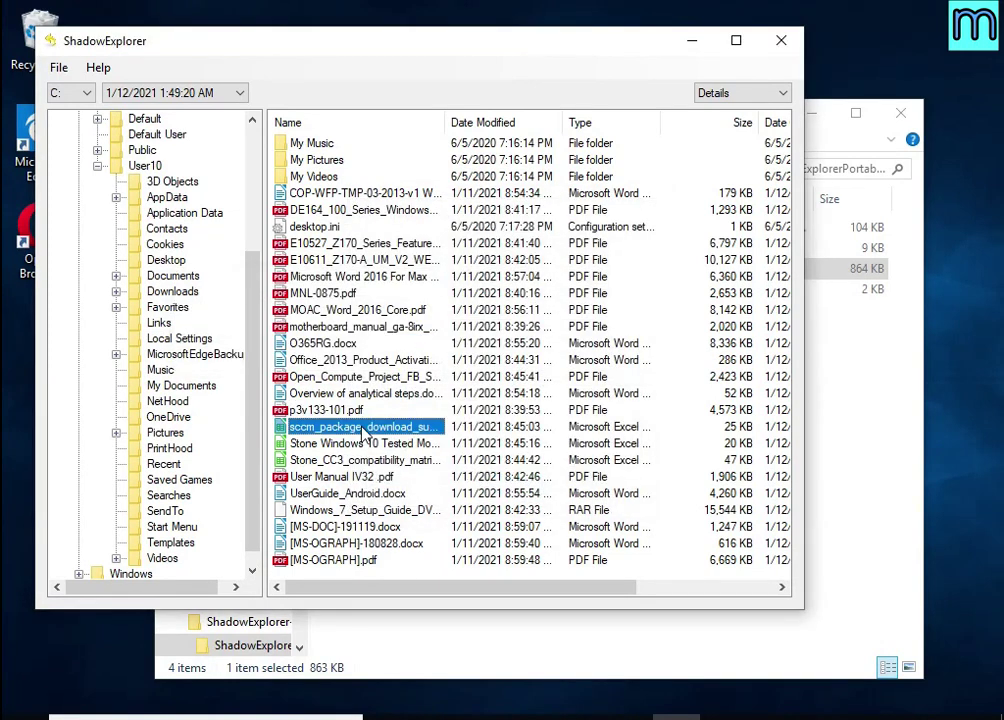
{"action": "right_click", "coordinate": [362, 447]}
{"action": "left_click", "coordinate": [414, 455]}
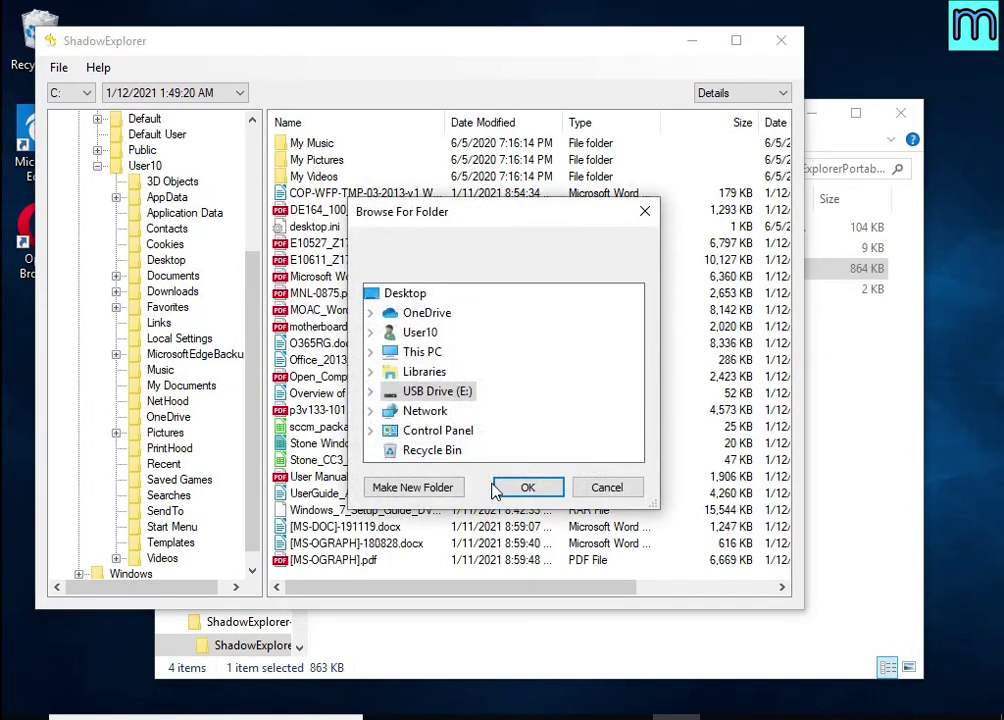
{"action": "left_click", "coordinate": [500, 486]}
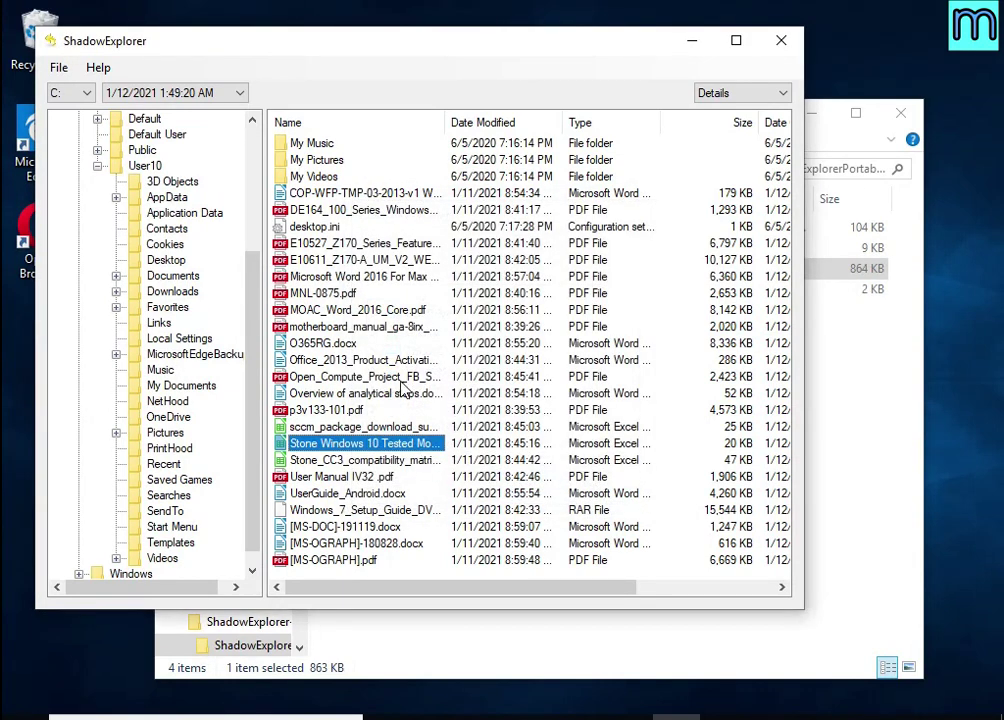
Export Hydrangeas.jpg and Lighthouse.jpg from User10's Pictures folder in the shadow copy to USB Drive (E:).
{"action": "left_click", "coordinate": [165, 432]}
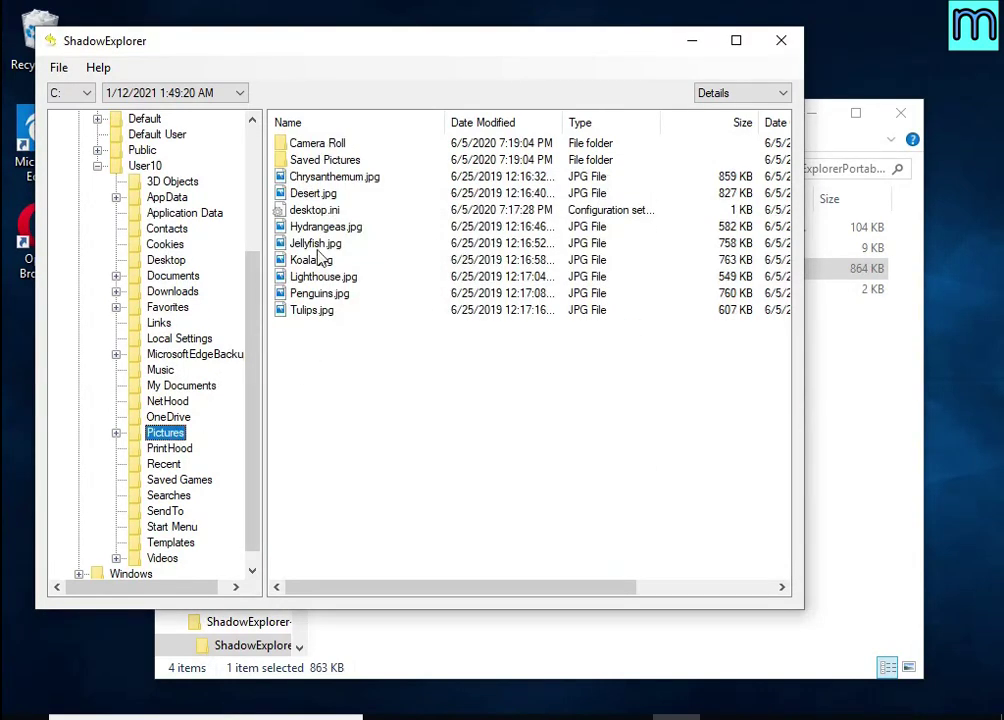
{"action": "left_click", "coordinate": [330, 176]}
{"action": "left_click", "coordinate": [322, 226]}
{"action": "right_click", "coordinate": [320, 226]}
{"action": "left_click", "coordinate": [346, 240]}
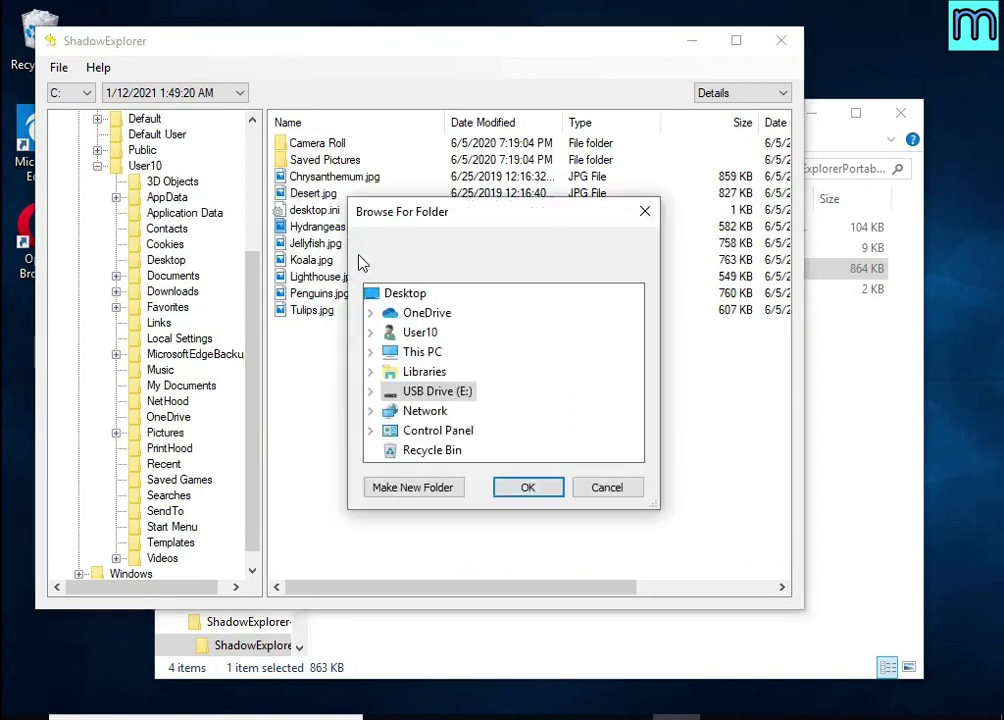
{"action": "left_click", "coordinate": [510, 487]}
{"action": "right_click", "coordinate": [321, 279]}
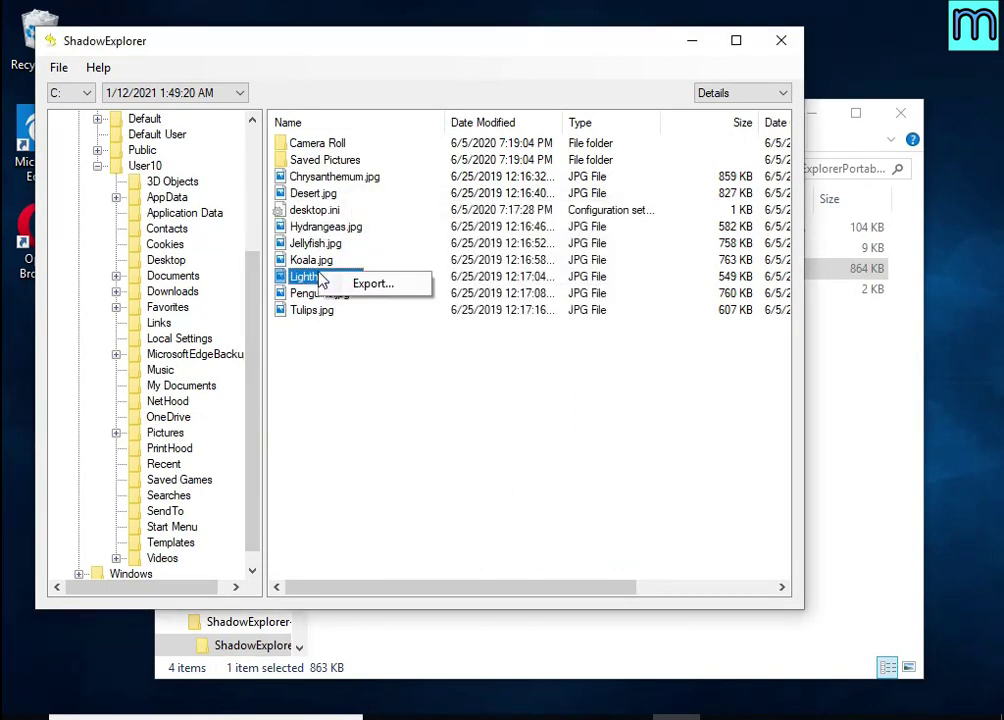
{"action": "left_click", "coordinate": [358, 283]}
{"action": "left_click", "coordinate": [508, 478]}
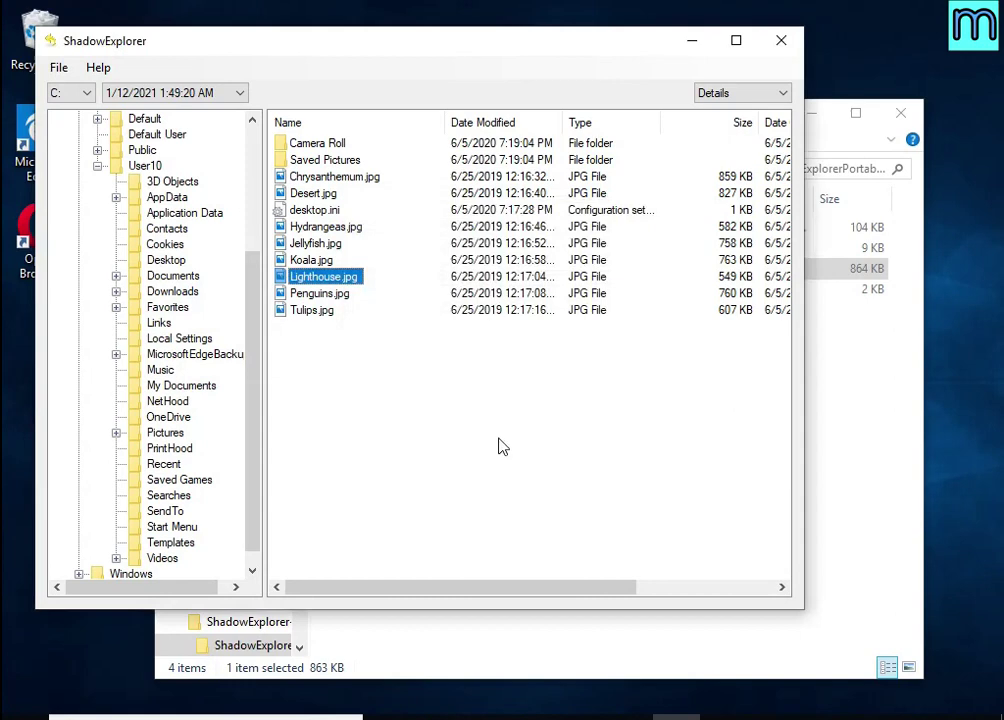
Export Chrysanthemum.jpg from the Pictures shadow copy to USB Drive (E:) and close ShadowExplorer.
{"action": "left_click", "coordinate": [372, 177]}
{"action": "right_click", "coordinate": [372, 177]}
{"action": "left_click", "coordinate": [418, 186]}
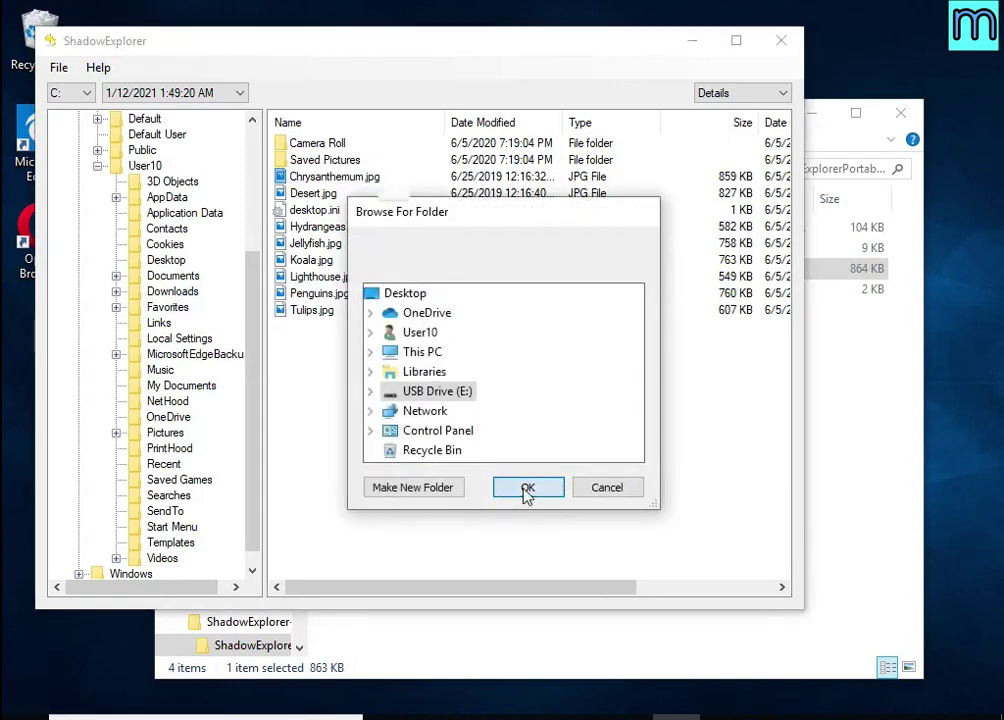
{"action": "left_click", "coordinate": [527, 490]}
{"action": "left_click", "coordinate": [784, 44]}
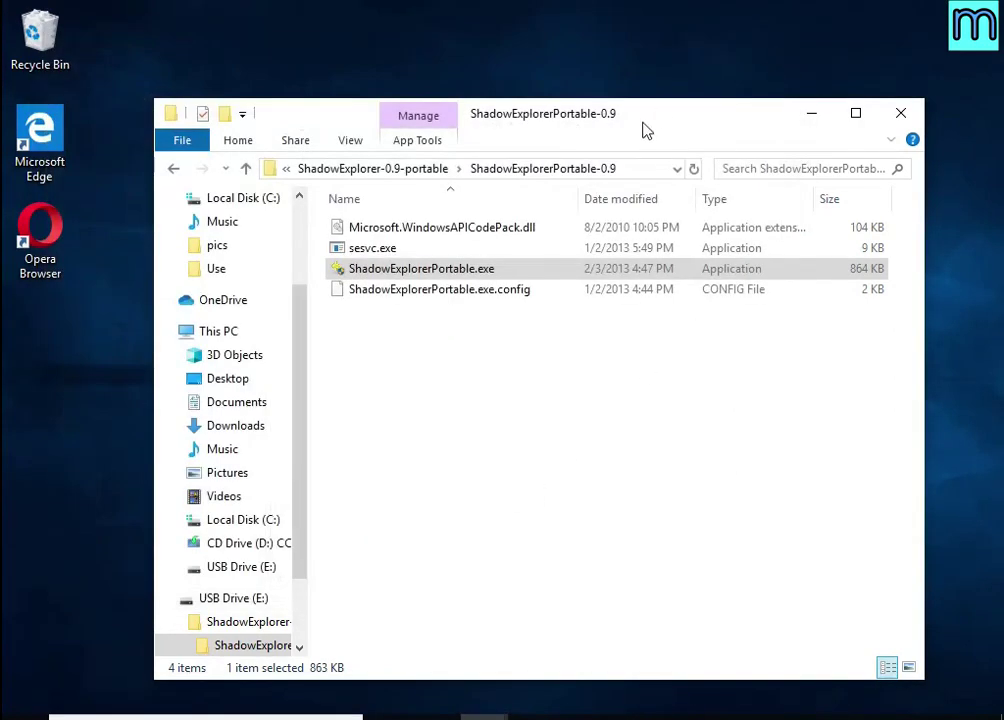
View the recovered Chrysanthemum.jpg, Hydrangeas.jpg and Lighthouse.jpg images on USB Drive (E:), closing each after checking it.
{"action": "left_click", "coordinate": [250, 605]}
{"action": "double_click", "coordinate": [440, 250]}
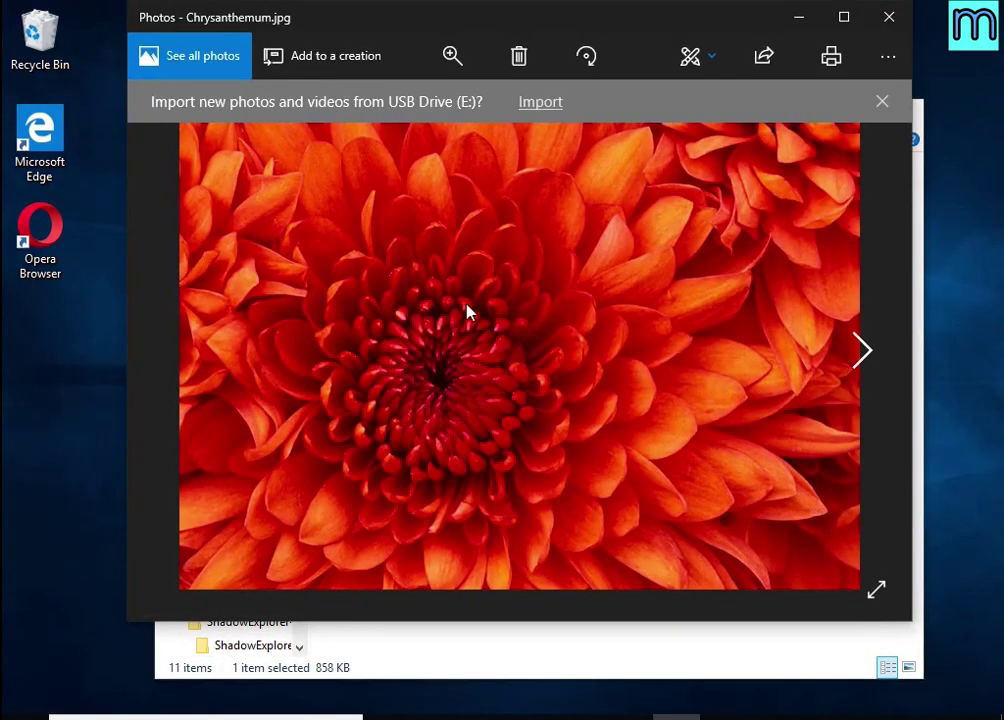
{"action": "left_click", "coordinate": [889, 17]}
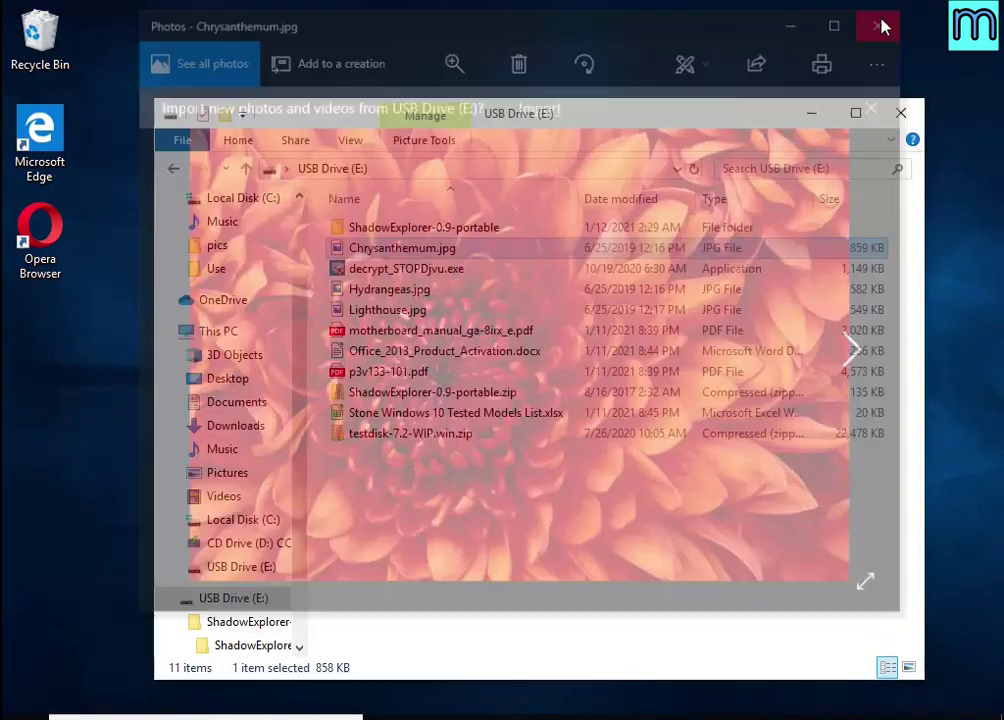
{"action": "double_click", "coordinate": [455, 299]}
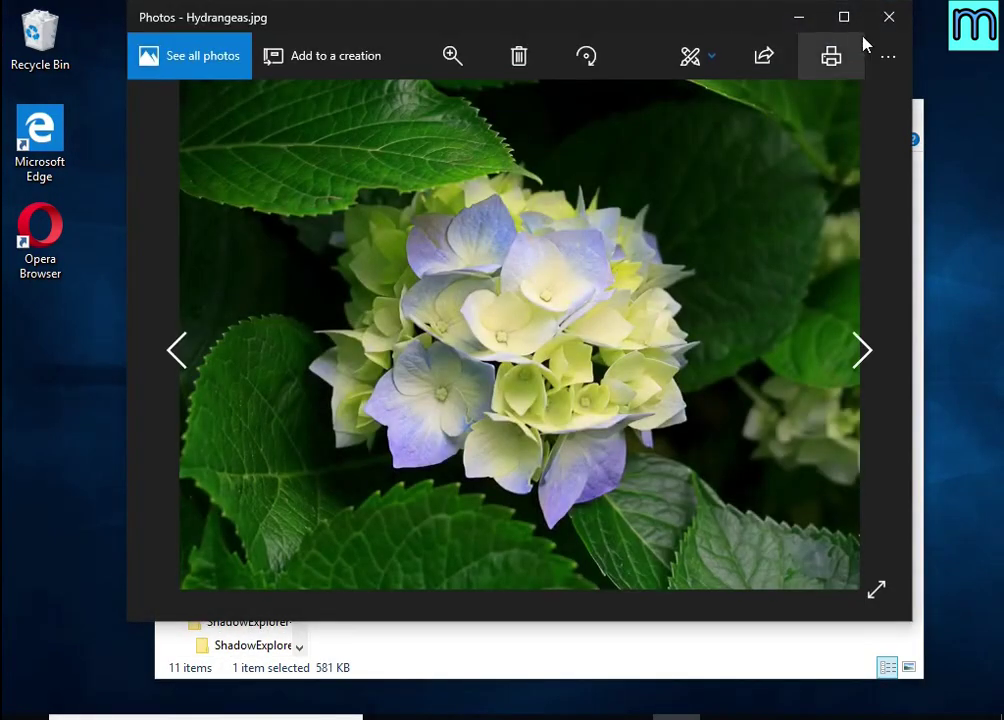
{"action": "left_click", "coordinate": [889, 17]}
{"action": "double_click", "coordinate": [440, 311]}
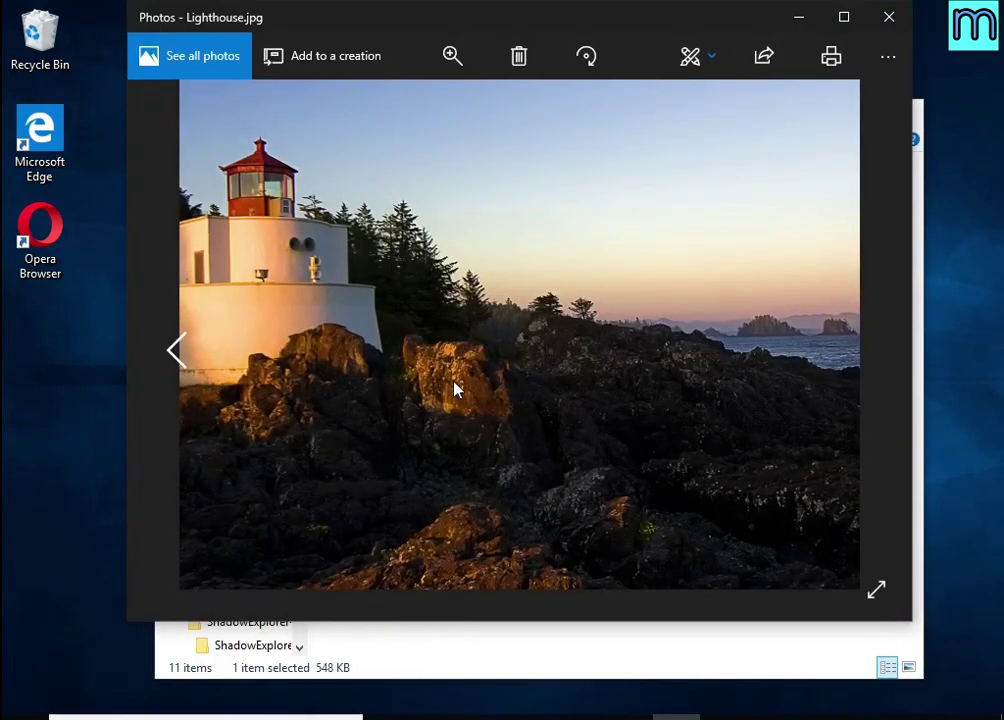
{"action": "left_click", "coordinate": [889, 17]}
Check the contents of motherboard_manual_ga-8irx_e.pdf and Office_2013_Product_Activation.docx on the USB drive, closing each one.
{"action": "double_click", "coordinate": [513, 273]}
{"action": "double_click", "coordinate": [511, 318]}
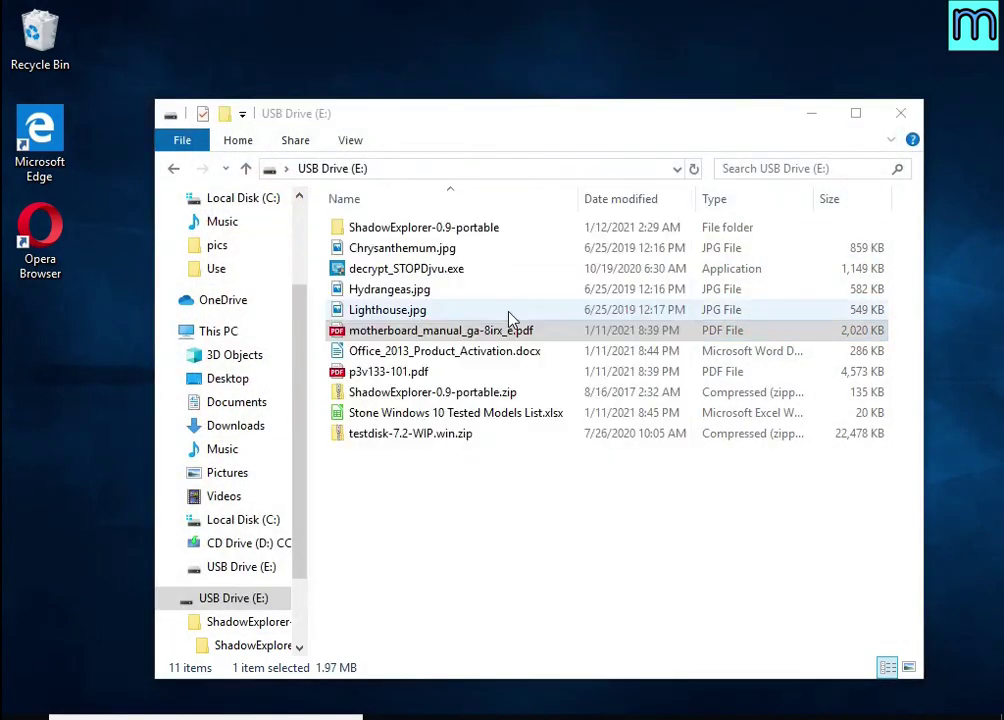
{"action": "scroll", "coordinate": [600, 289], "scroll_direction": "down", "scroll_amount": 10}
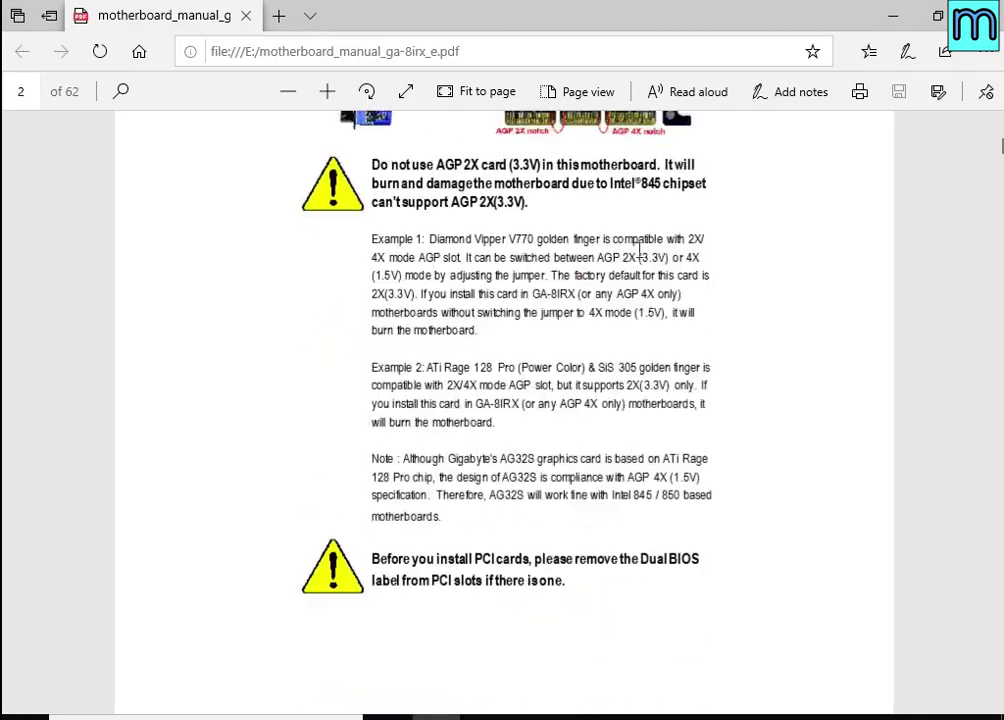
{"action": "key", "text": "alt+F4"}
{"action": "double_click", "coordinate": [481, 361]}
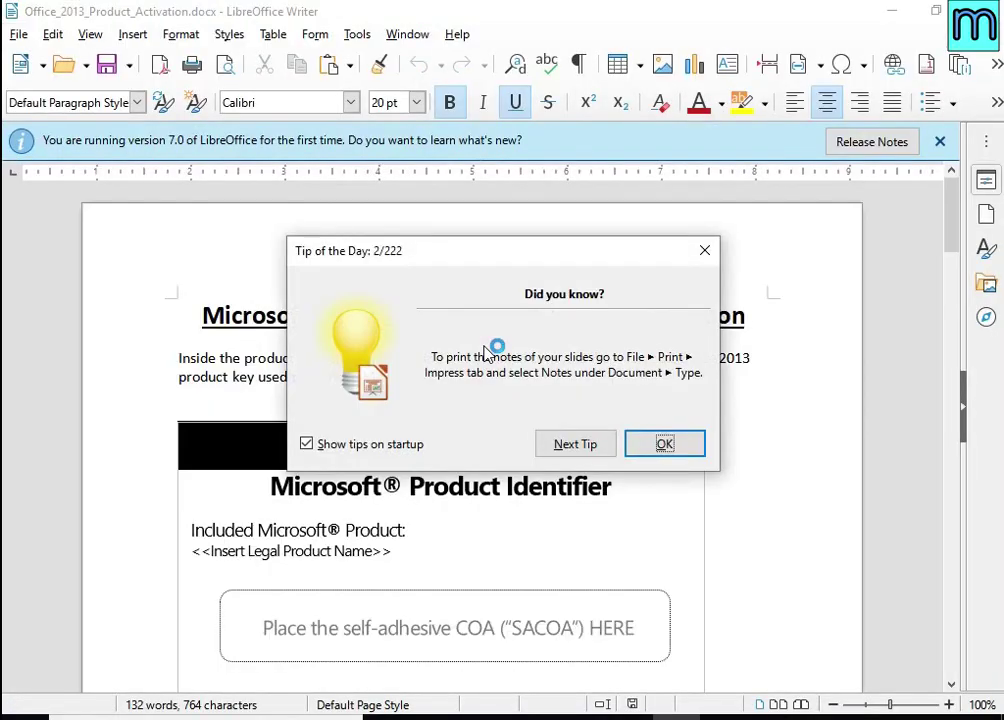
{"action": "left_click", "coordinate": [670, 450]}
{"action": "scroll", "coordinate": [504, 361], "scroll_direction": "down", "scroll_amount": 12}
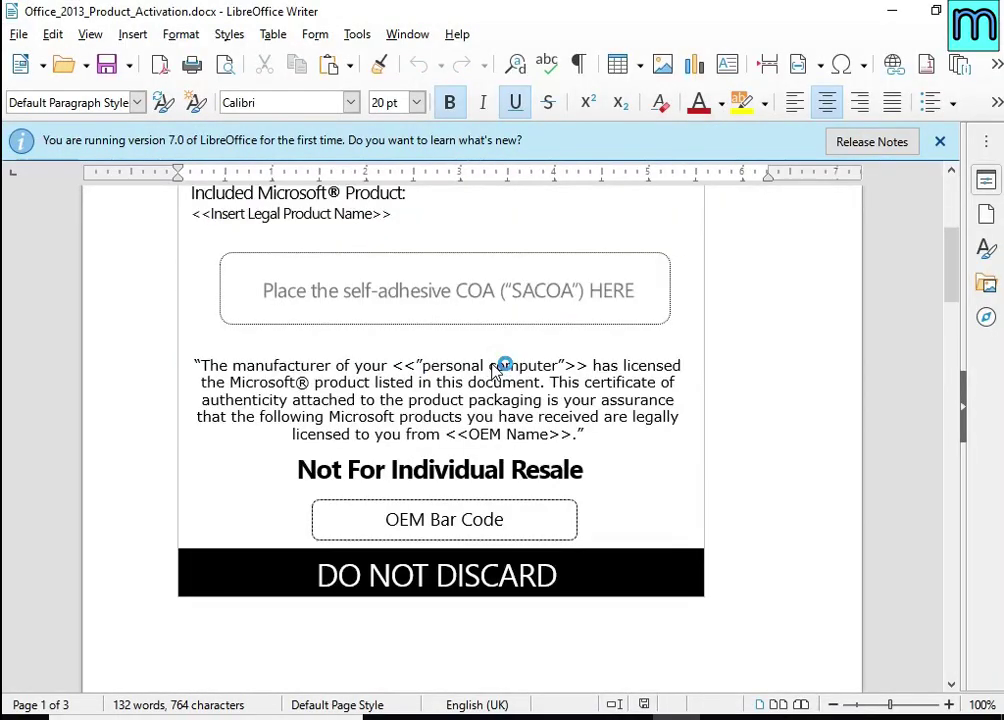
{"action": "key", "text": "alt+F4"}
Check the contents of p3v133-101.pdf and Stone Windows 10 Tested Models List.xlsx on the USB drive, closing each one.
{"action": "double_click", "coordinate": [470, 372]}
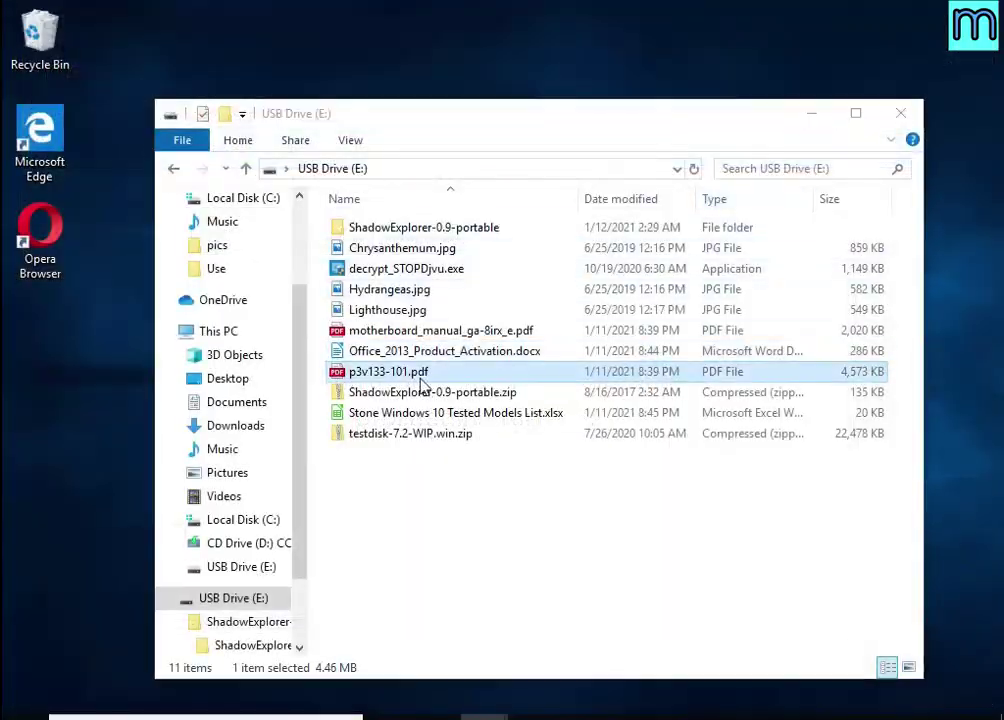
{"action": "scroll", "coordinate": [472, 353], "scroll_direction": "down", "scroll_amount": 2}
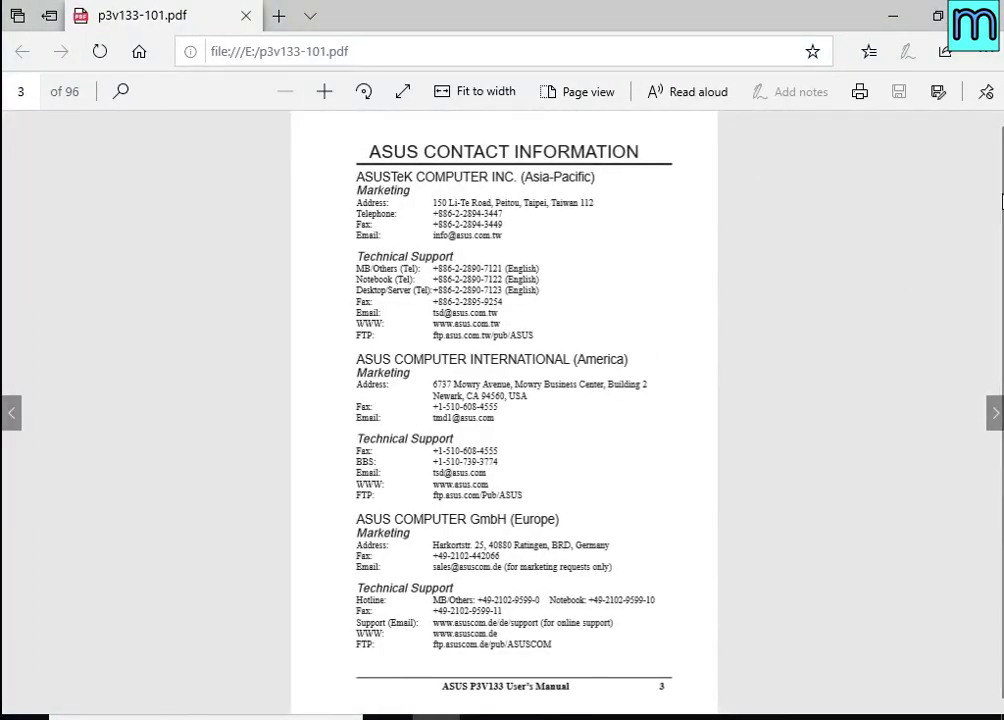
{"action": "key", "text": "alt+F4"}
{"action": "double_click", "coordinate": [458, 413]}
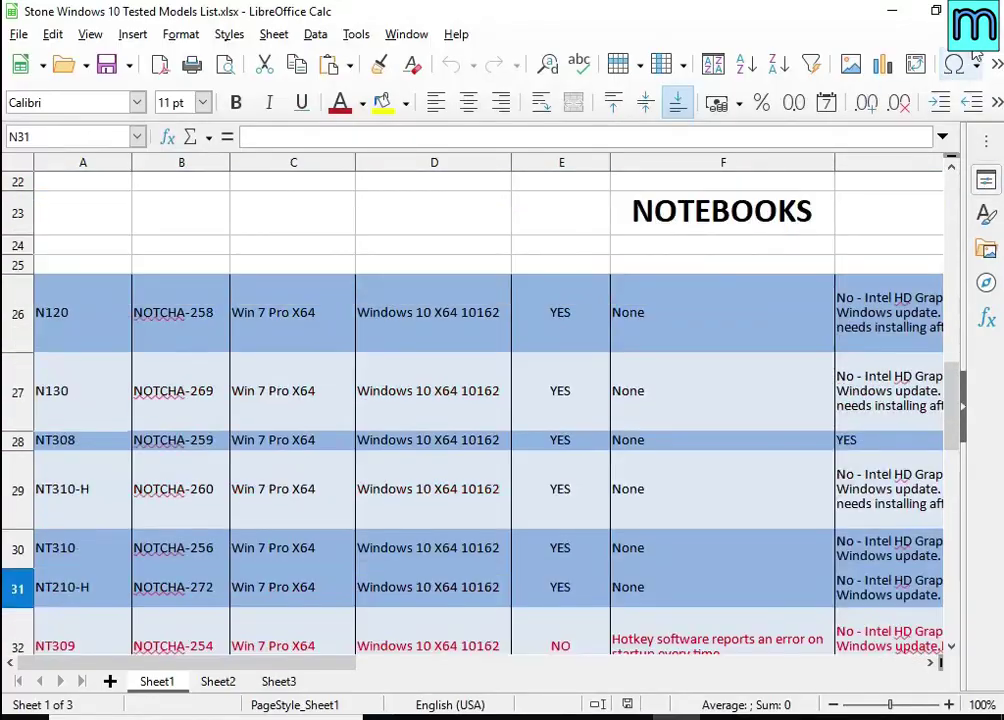
{"action": "key", "text": "alt+F4"}
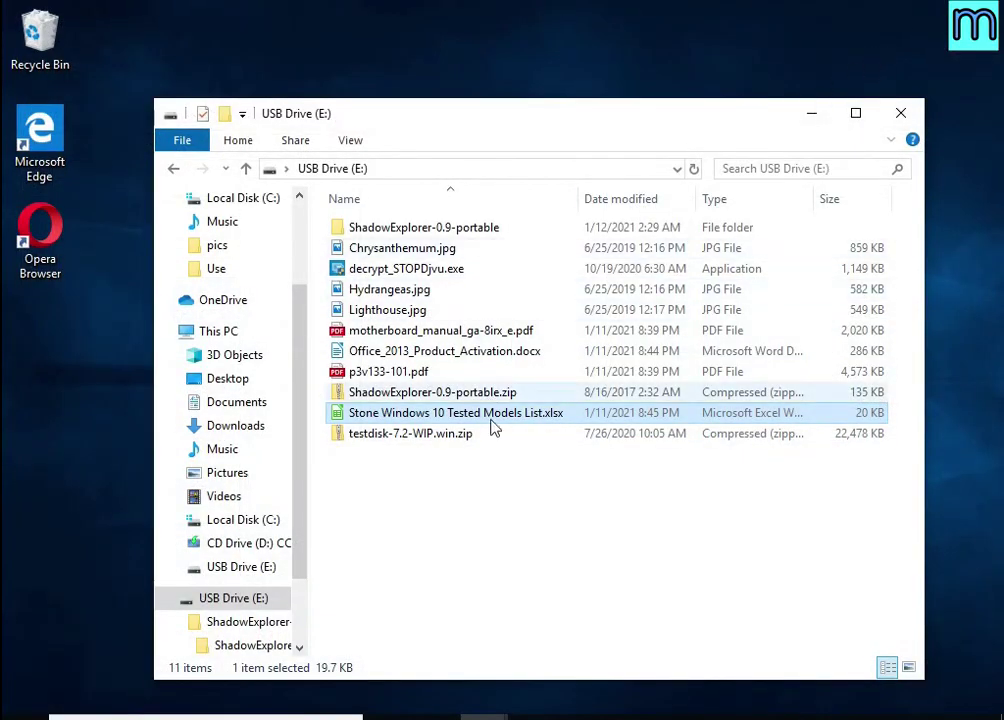
{"action": "left_click", "coordinate": [470, 492]}
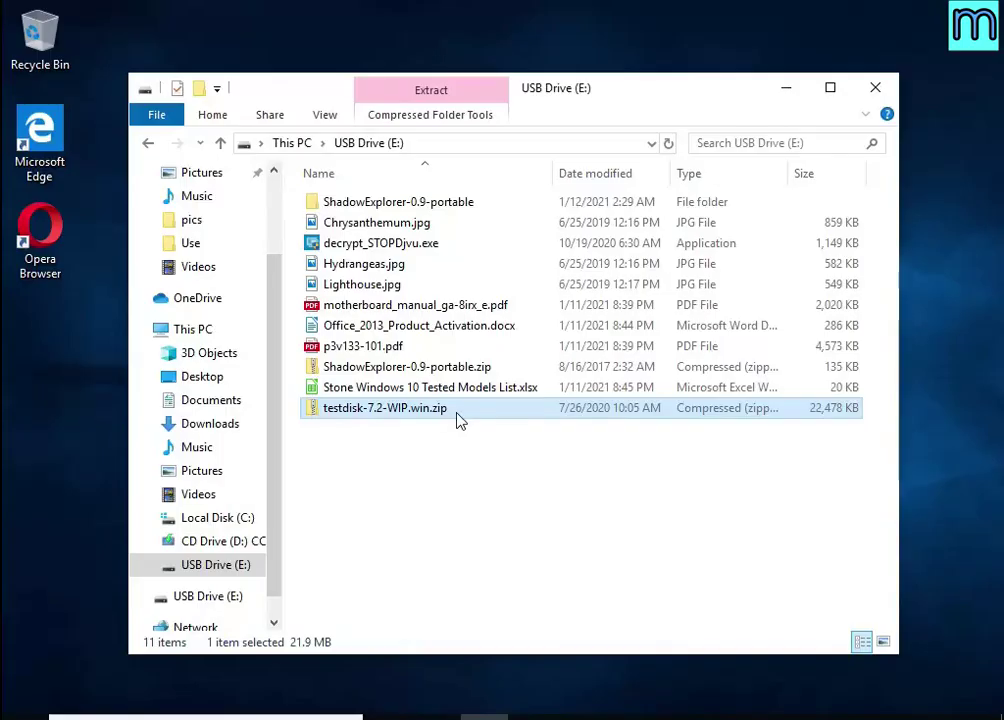
Extract testdisk-7.2-WIP.win.zip on USB Drive (E:) into its own folder.
{"action": "right_click", "coordinate": [514, 413]}
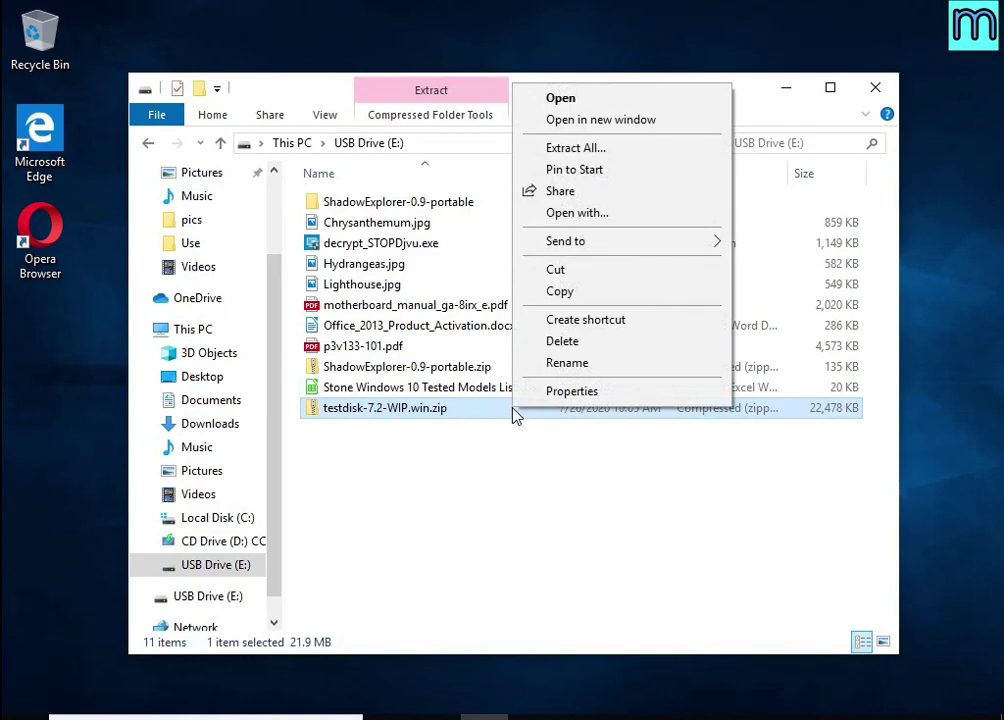
{"action": "left_click", "coordinate": [630, 150]}
{"action": "left_click", "coordinate": [690, 555]}
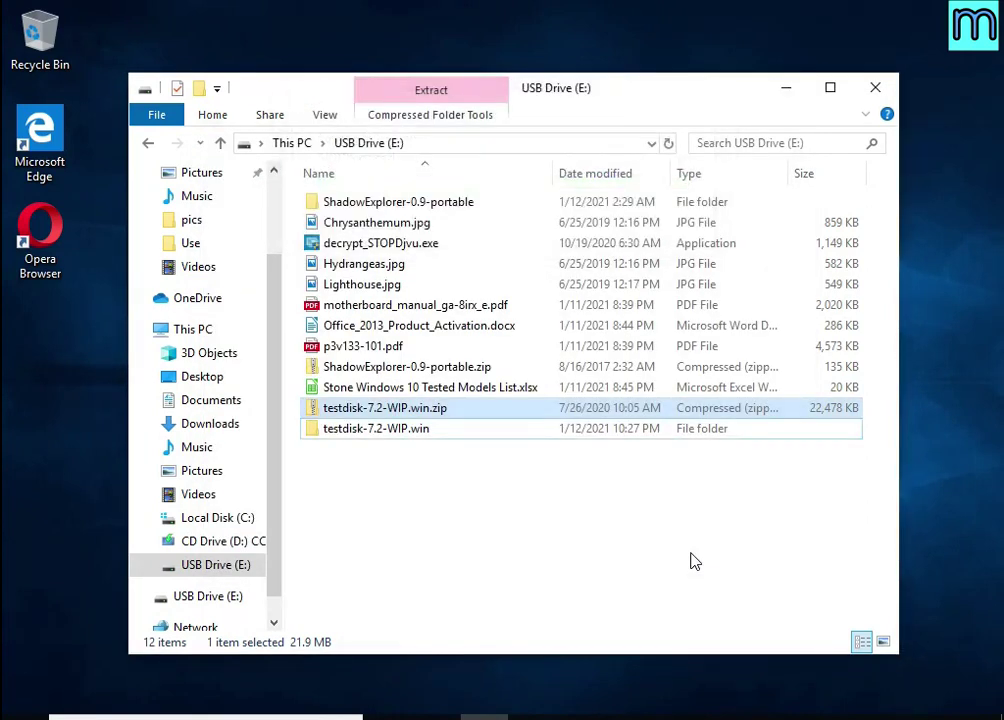
Run qphotorec_win.exe from the extracted testdisk-7.2-WIP folder and allow it to start.
{"action": "left_click", "coordinate": [445, 430]}
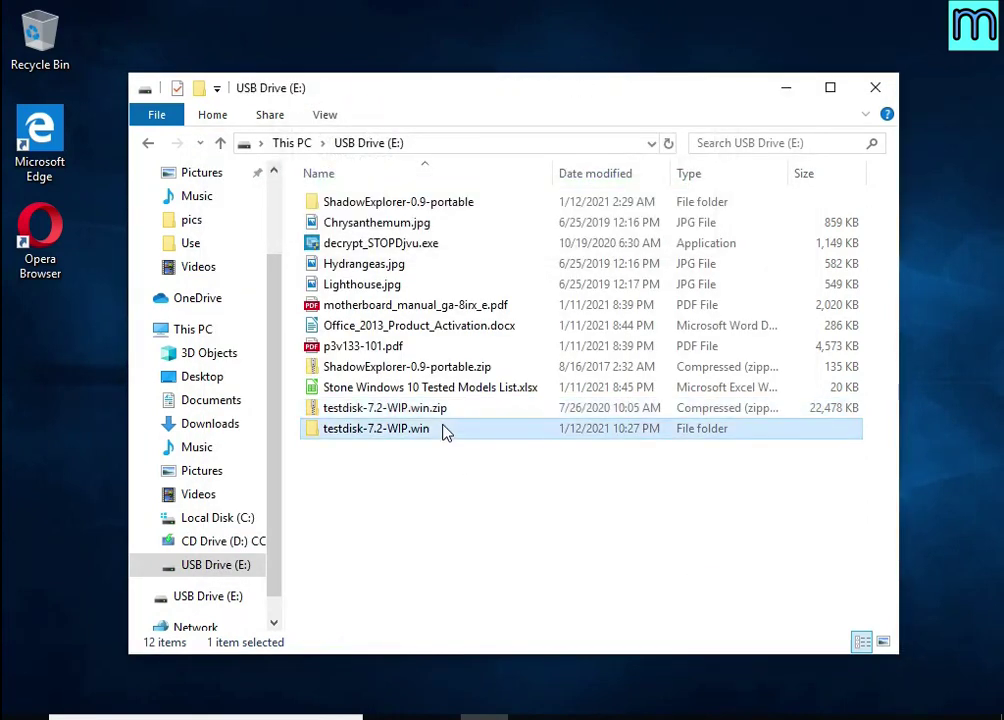
{"action": "double_click", "coordinate": [445, 430]}
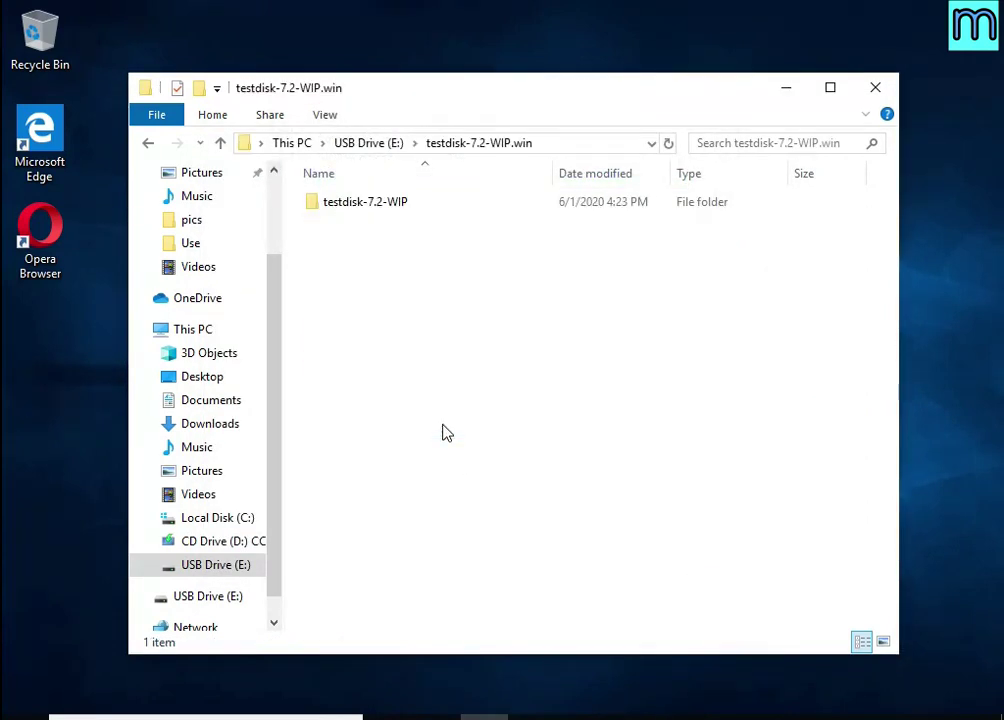
{"action": "left_click", "coordinate": [396, 209]}
{"action": "double_click", "coordinate": [396, 209]}
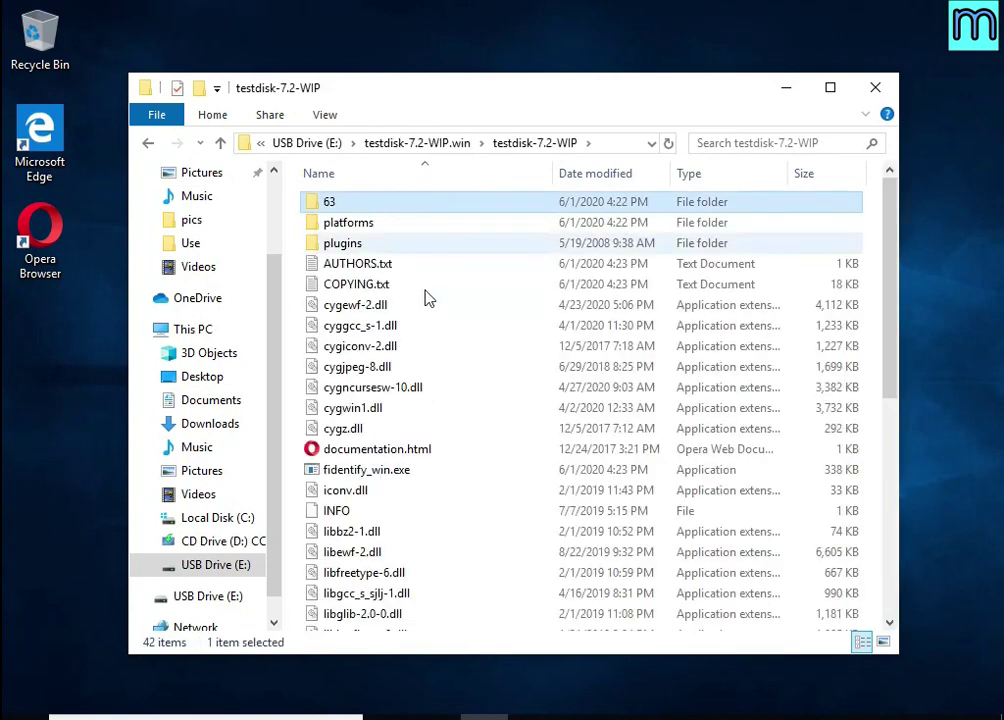
{"action": "scroll", "coordinate": [441, 325], "scroll_direction": "down", "scroll_amount": 7}
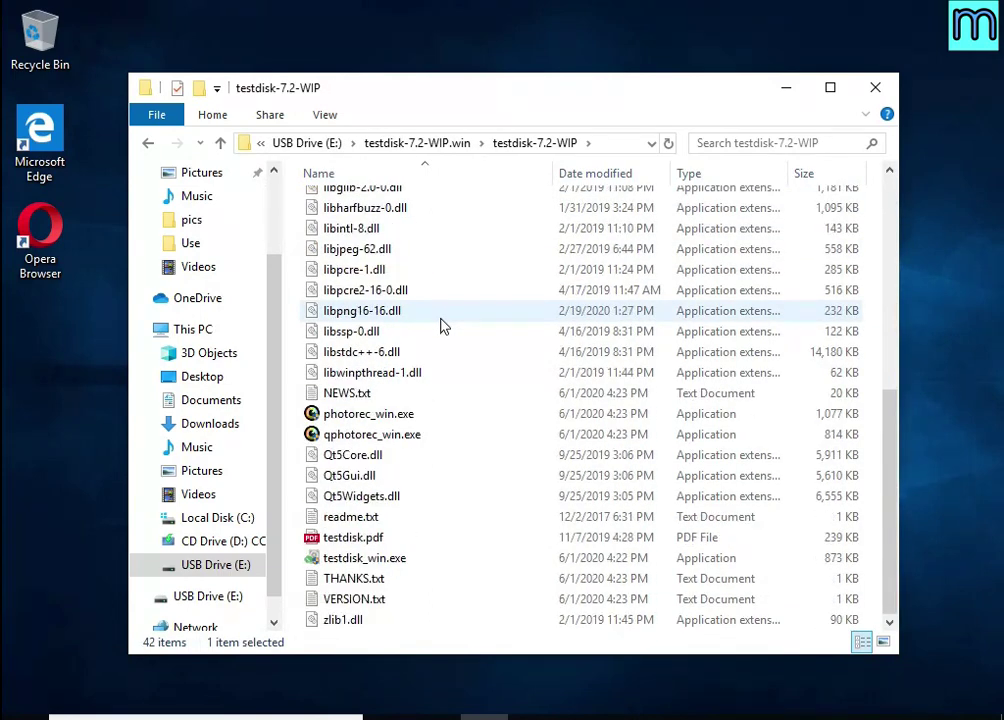
{"action": "left_click", "coordinate": [443, 437]}
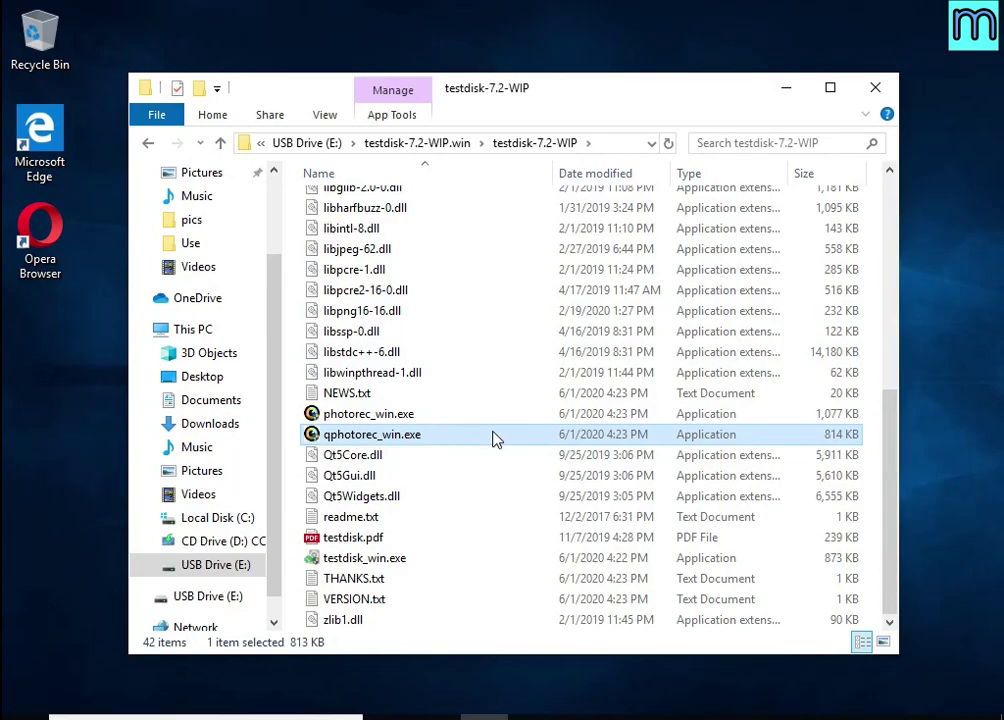
{"action": "double_click", "coordinate": [496, 440]}
{"action": "left_click", "coordinate": [474, 500]}
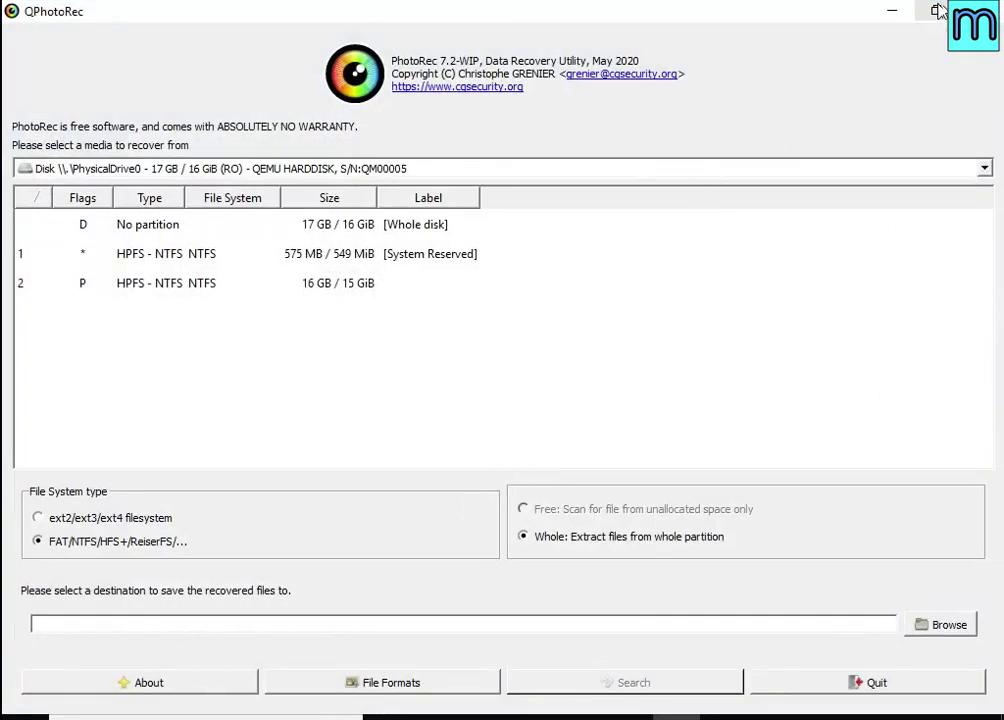
Restore the QPhotoRec window from full screen, minimize the File Explorer window behind it, and reposition QPhotoRec on the desktop.
{"action": "left_click", "coordinate": [935, 12]}
{"action": "left_click", "coordinate": [789, 99]}
{"action": "left_click", "coordinate": [789, 97]}
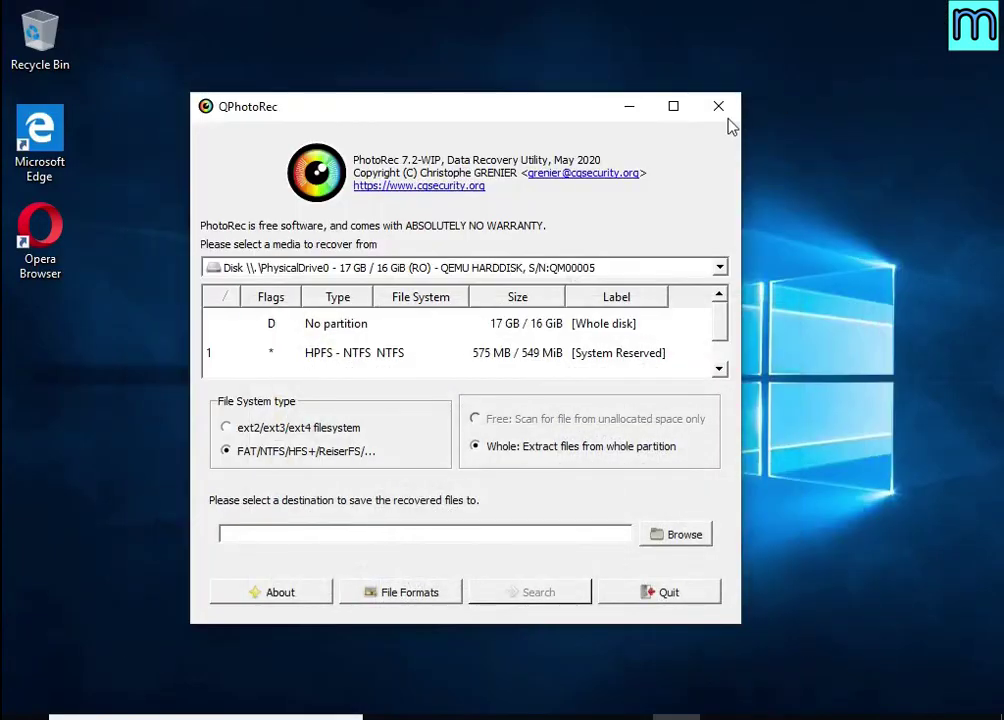
{"action": "left_click_drag", "start_coordinate": [529, 121], "coordinate": [540, 122]}
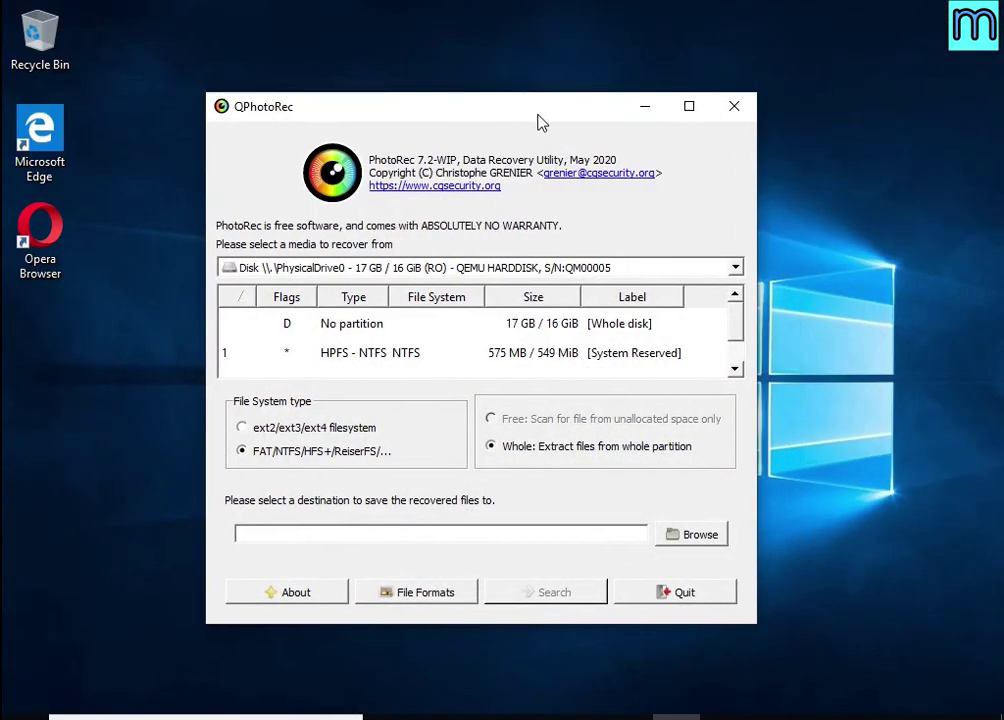
Choose the 17 GB PhysicalDrive0 disk as the recovery media and select its 16 GB NTFS partition 2.
{"action": "left_click", "coordinate": [463, 267]}
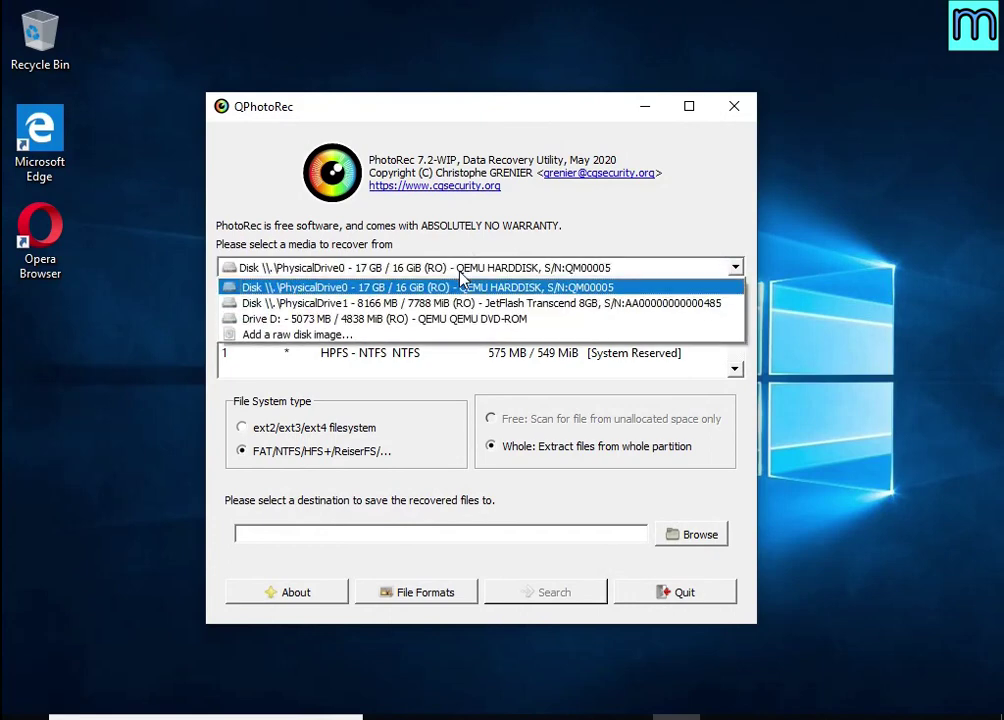
{"action": "left_click", "coordinate": [468, 288]}
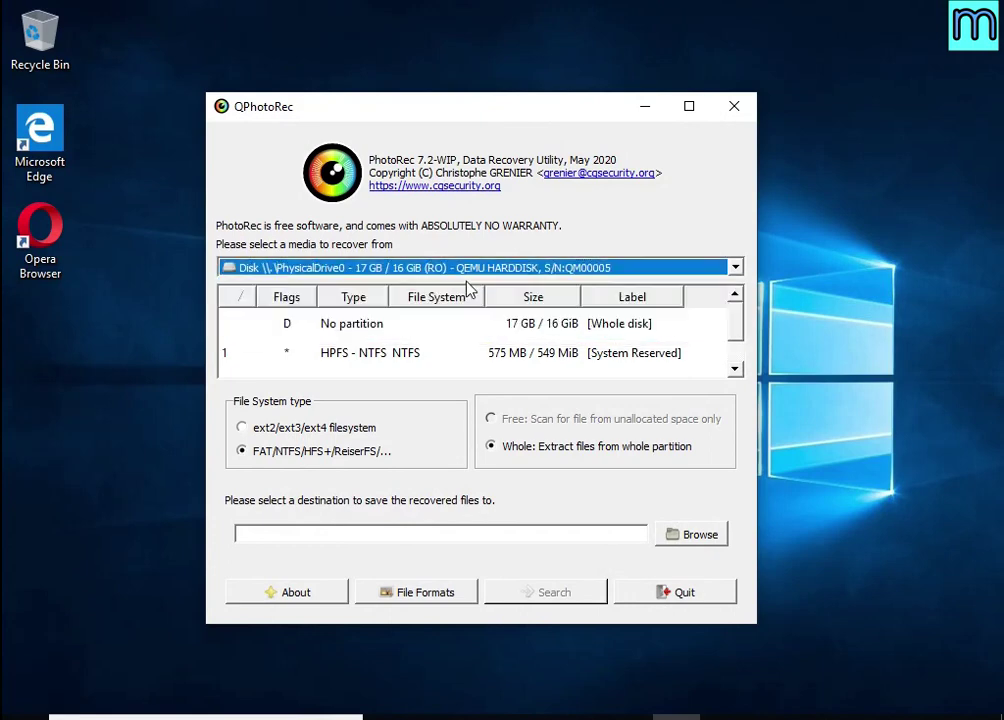
{"action": "left_click", "coordinate": [468, 337]}
{"action": "scroll", "coordinate": [478, 355], "scroll_direction": "down", "scroll_amount": 1}
{"action": "left_click", "coordinate": [484, 370]}
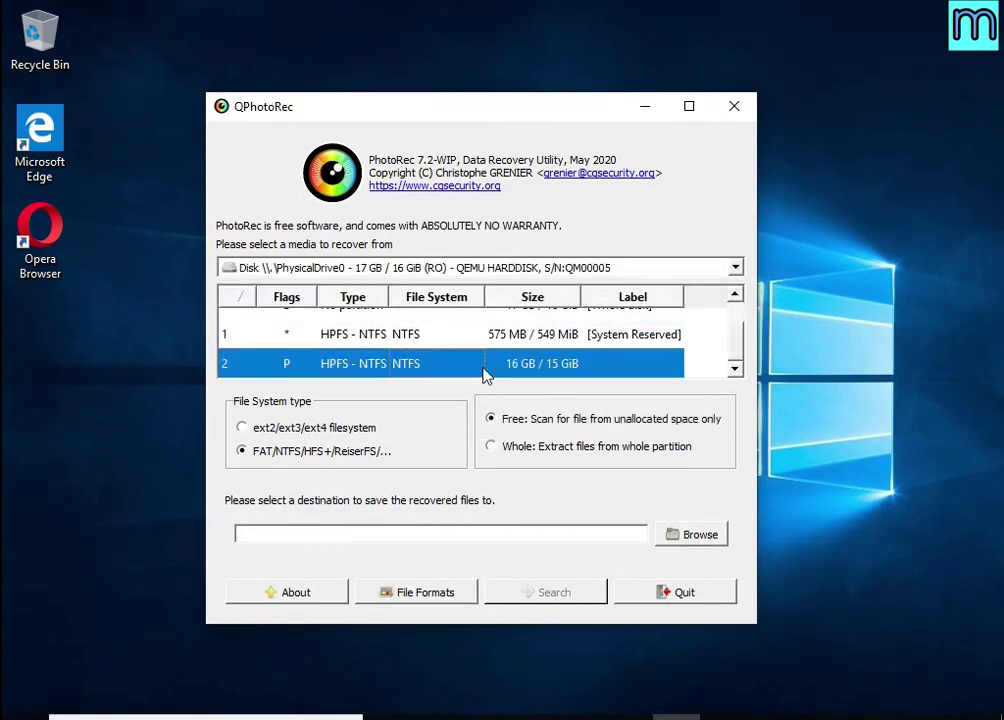
Clear all file formats for the recovery and enable only doc Microsoft Office Document, checking its full description.
{"action": "left_click", "coordinate": [410, 599]}
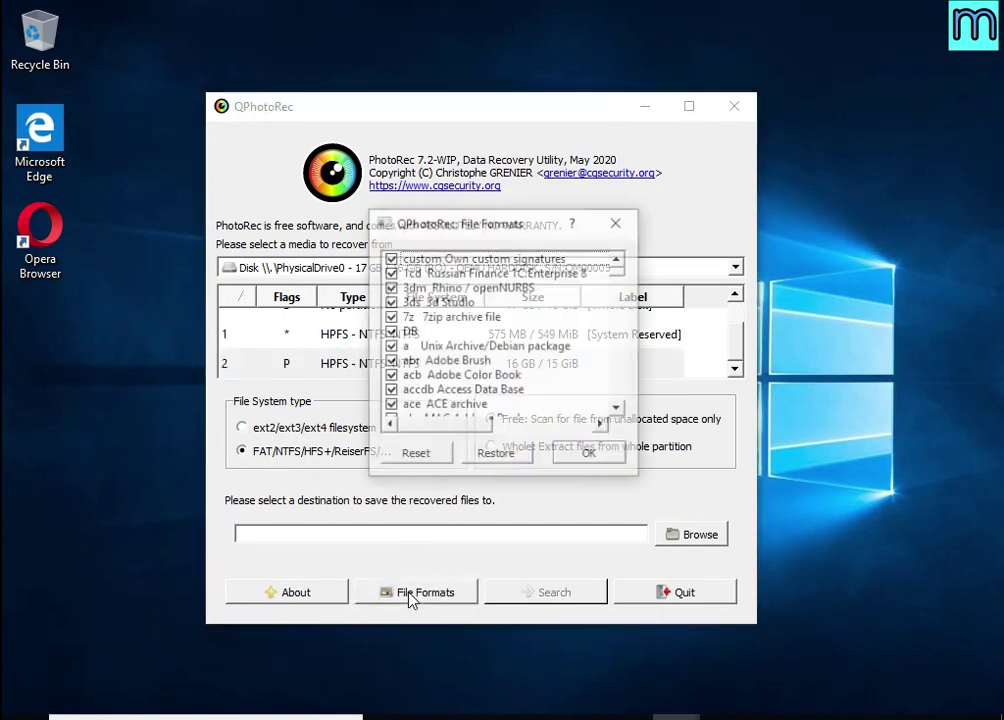
{"action": "left_click", "coordinate": [415, 456]}
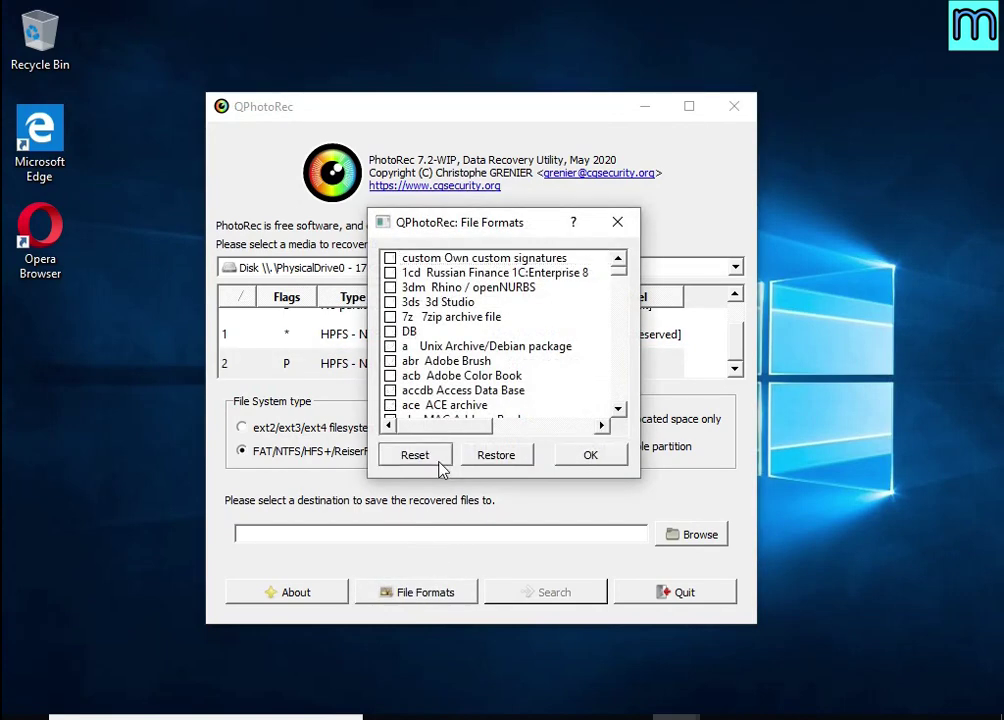
{"action": "scroll", "coordinate": [483, 338], "scroll_direction": "down", "scroll_amount": 10}
{"action": "scroll", "coordinate": [482, 336], "scroll_direction": "down", "scroll_amount": 15}
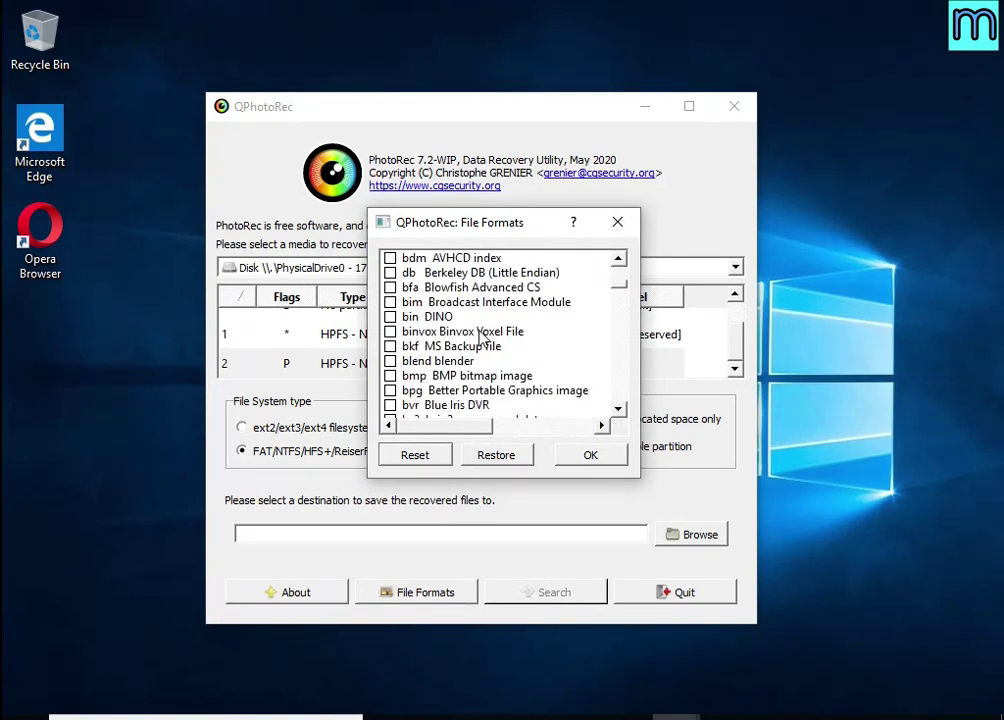
{"action": "scroll", "coordinate": [483, 338], "scroll_direction": "down", "scroll_amount": 2}
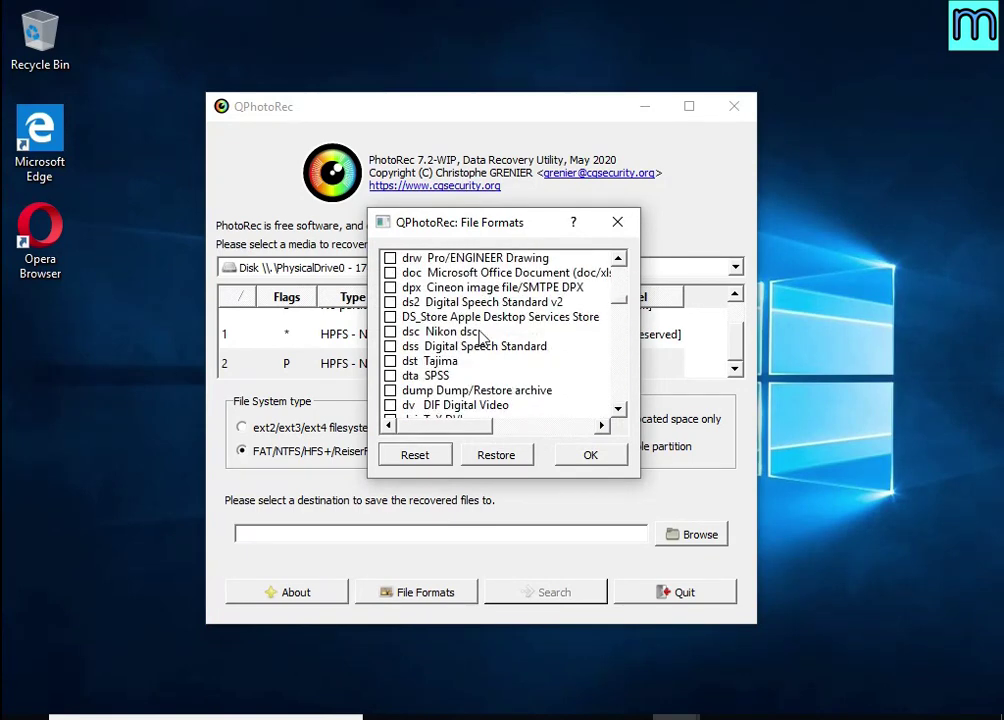
{"action": "left_click", "coordinate": [389, 274]}
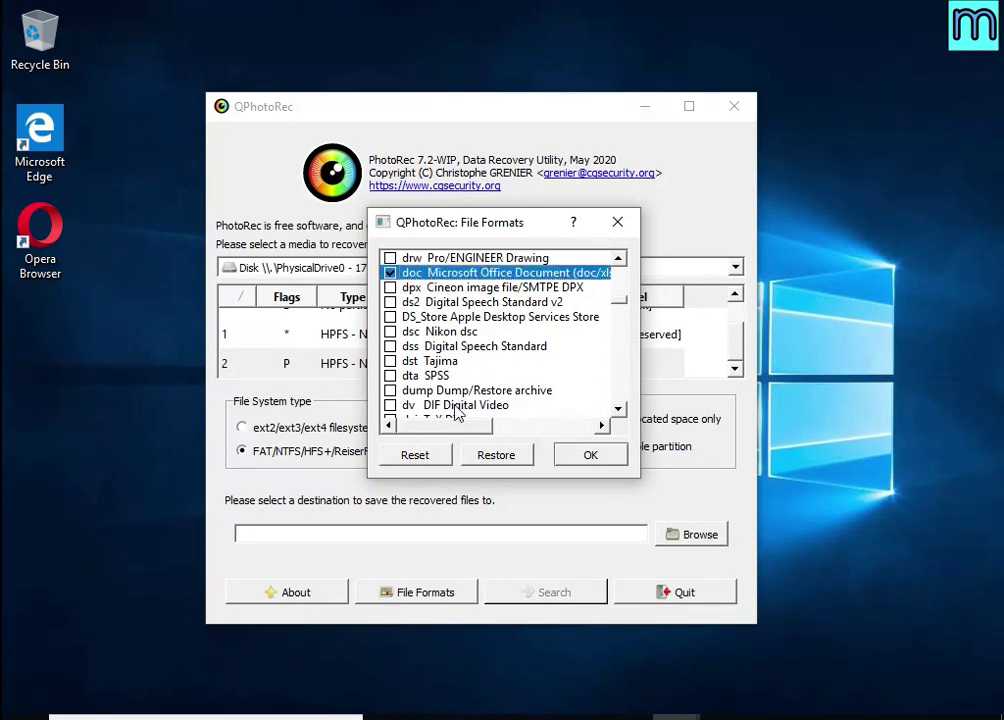
{"action": "left_click_drag", "start_coordinate": [459, 428], "coordinate": [500, 425]}
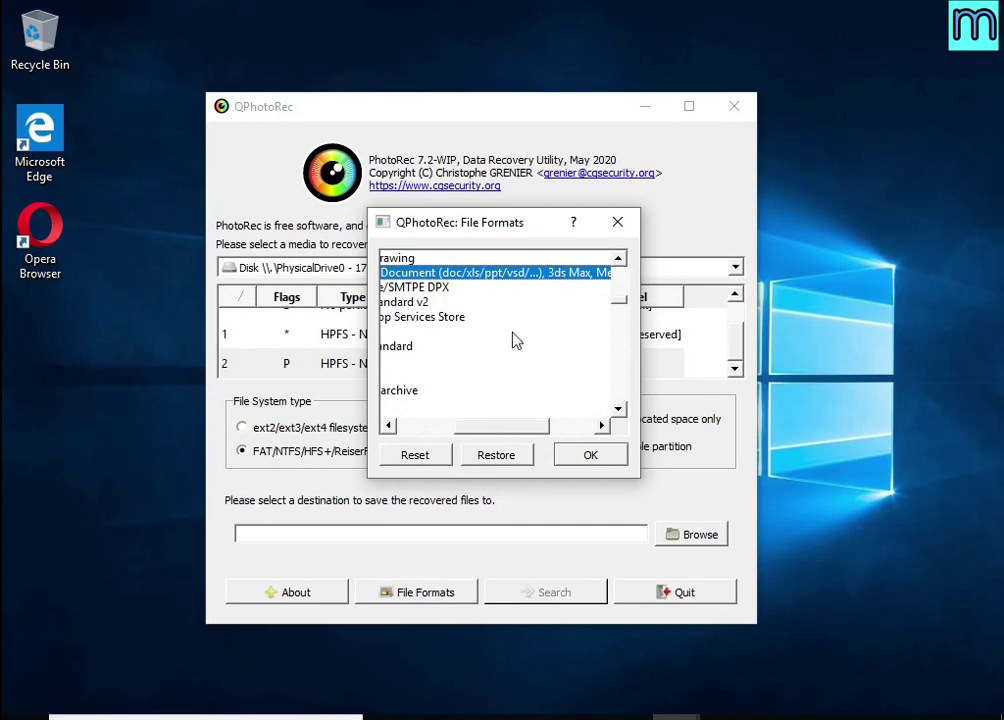
{"action": "left_click_drag", "start_coordinate": [497, 425], "coordinate": [420, 413]}
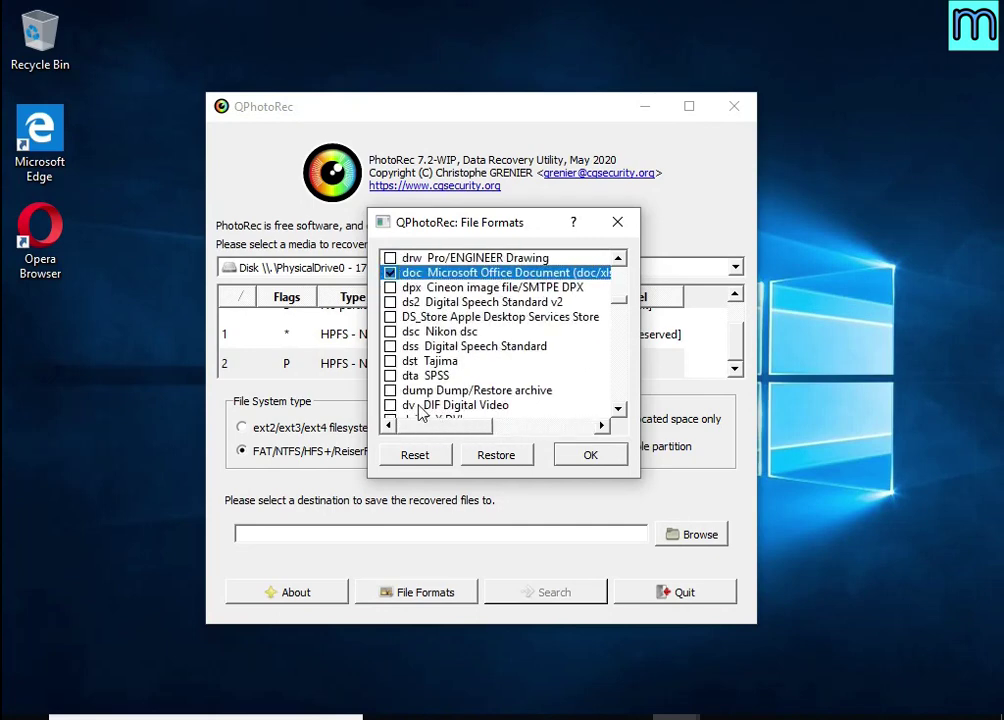
Enable the jpg JPG picture and pdf Portable Document Format file formats for the recovery.
{"action": "scroll", "coordinate": [447, 366], "scroll_direction": "down", "scroll_amount": 14}
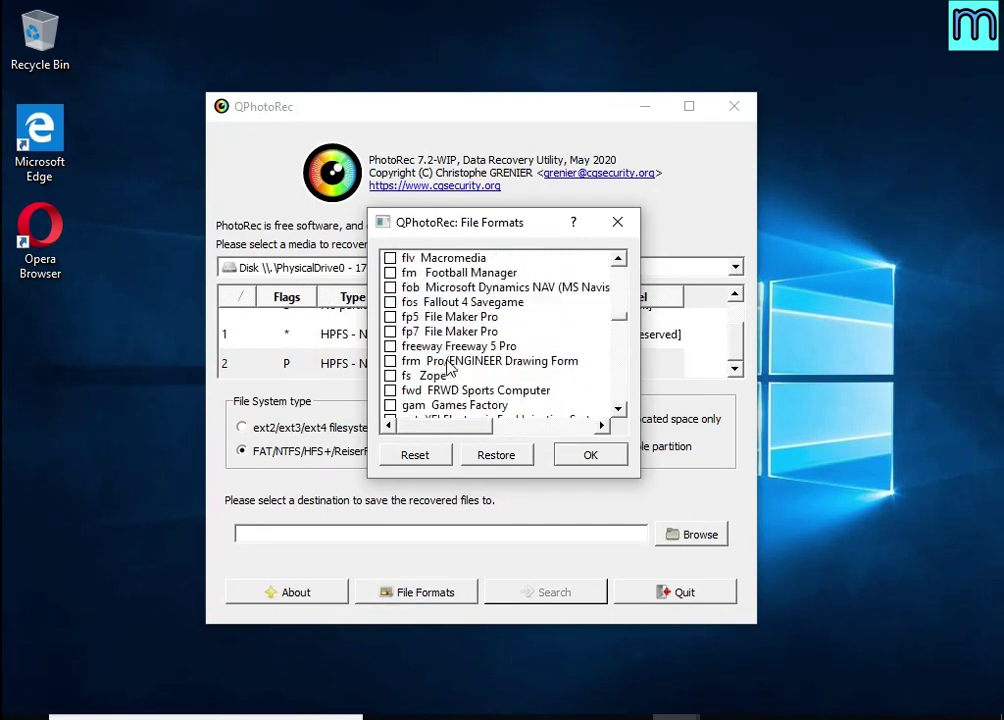
{"action": "scroll", "coordinate": [447, 366], "scroll_direction": "down", "scroll_amount": 12}
{"action": "scroll", "coordinate": [449, 368], "scroll_direction": "down", "scroll_amount": 3}
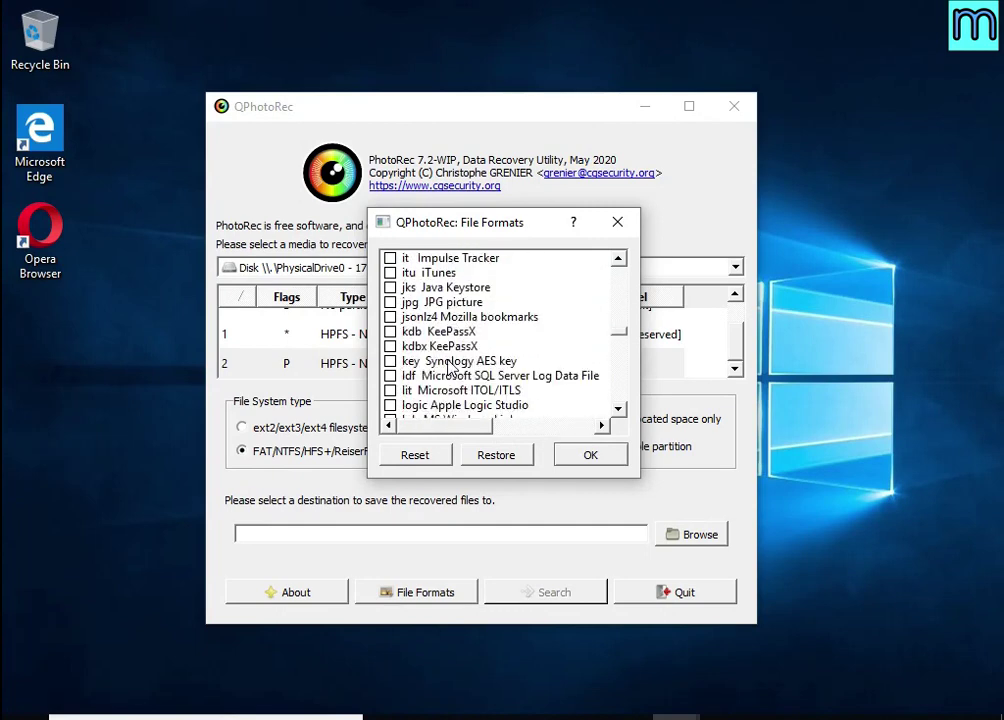
{"action": "left_click", "coordinate": [390, 302]}
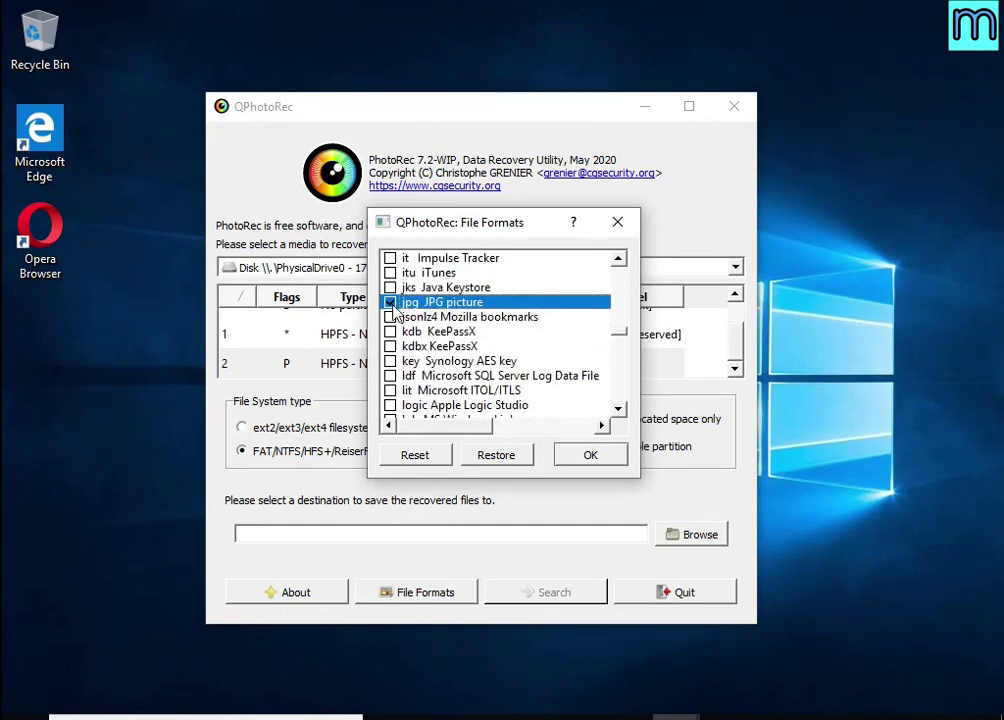
{"action": "scroll", "coordinate": [480, 310], "scroll_direction": "down", "scroll_amount": 14}
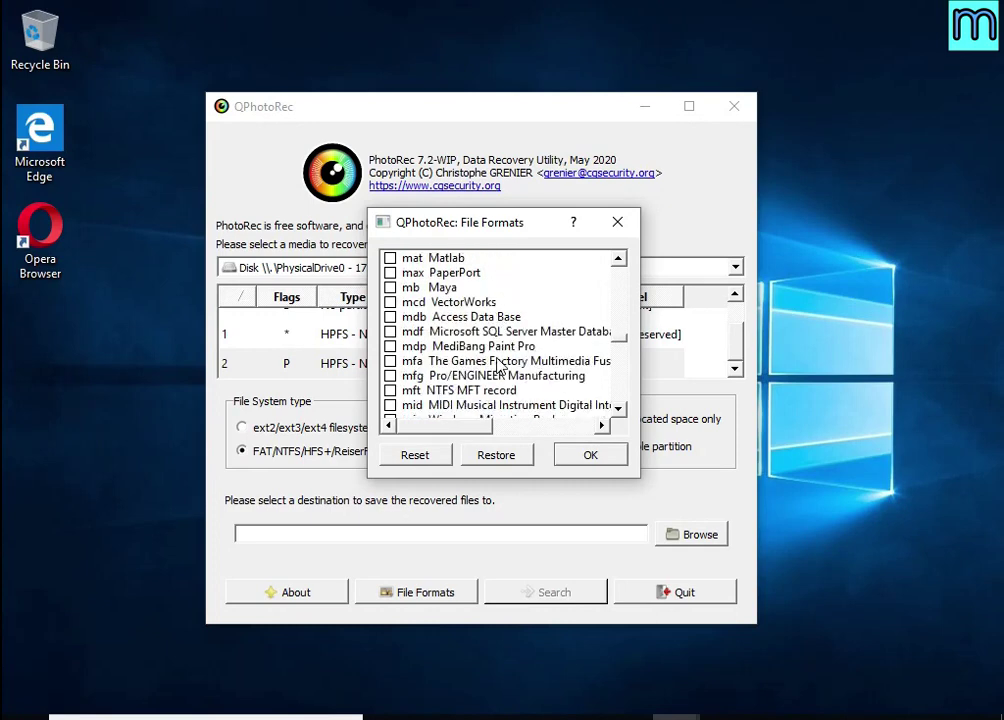
{"action": "scroll", "coordinate": [500, 366], "scroll_direction": "down", "scroll_amount": 2}
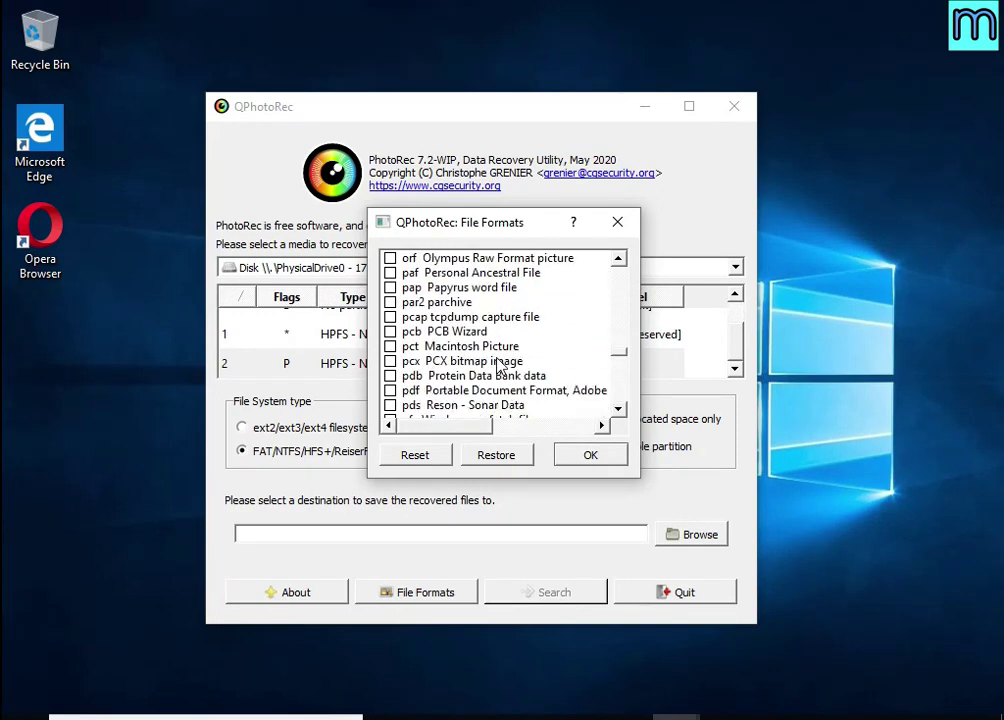
{"action": "left_click", "coordinate": [392, 347]}
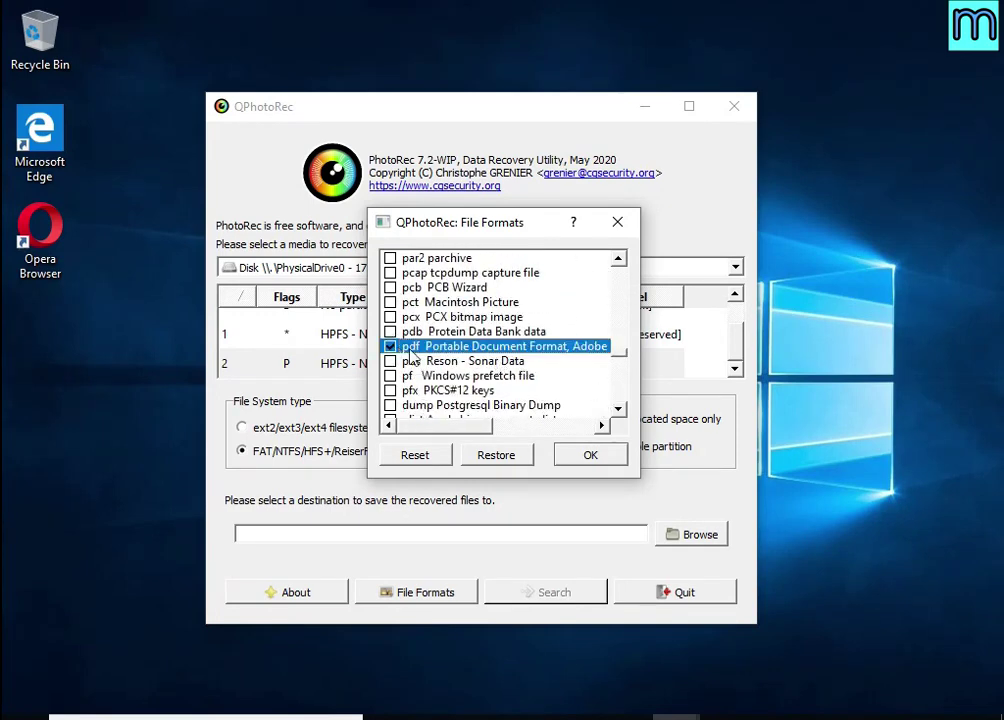
{"action": "mouse_move", "coordinate": [444, 426]}
{"action": "left_mouse_down"}
{"action": "mouse_move", "coordinate": [480, 445]}
{"action": "mouse_move", "coordinate": [448, 426]}
{"action": "left_mouse_up"}
Enable the zip archive format, check its full description, and confirm the file format selection.
{"action": "scroll", "coordinate": [455, 383], "scroll_direction": "down", "scroll_amount": 12}
{"action": "scroll", "coordinate": [463, 390], "scroll_direction": "down", "scroll_amount": 20}
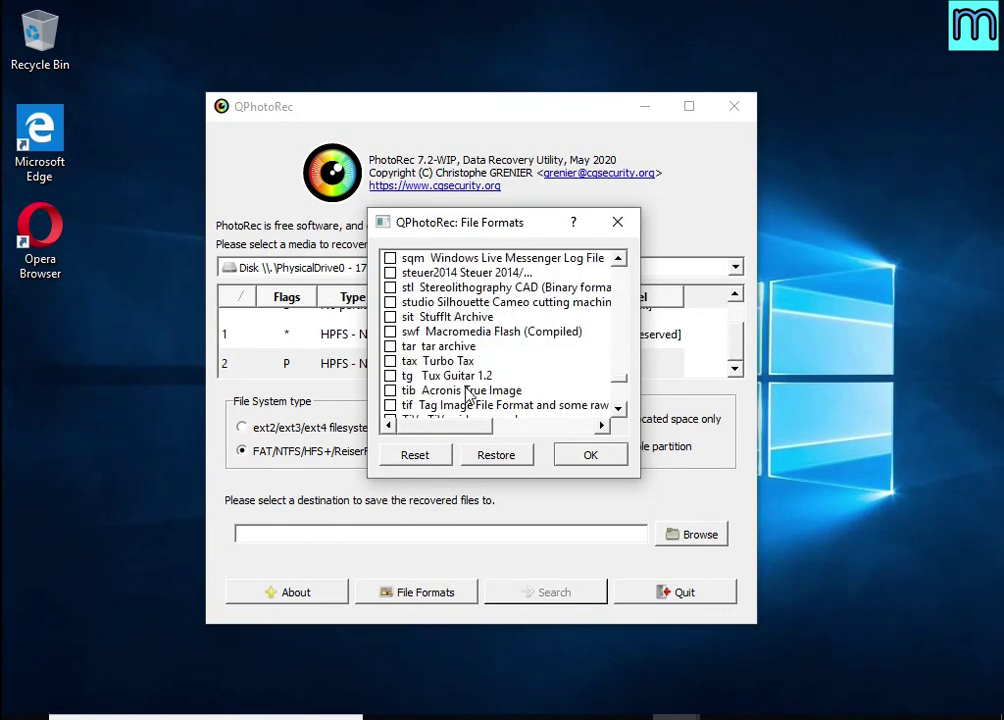
{"action": "scroll", "coordinate": [468, 395], "scroll_direction": "down", "scroll_amount": 3}
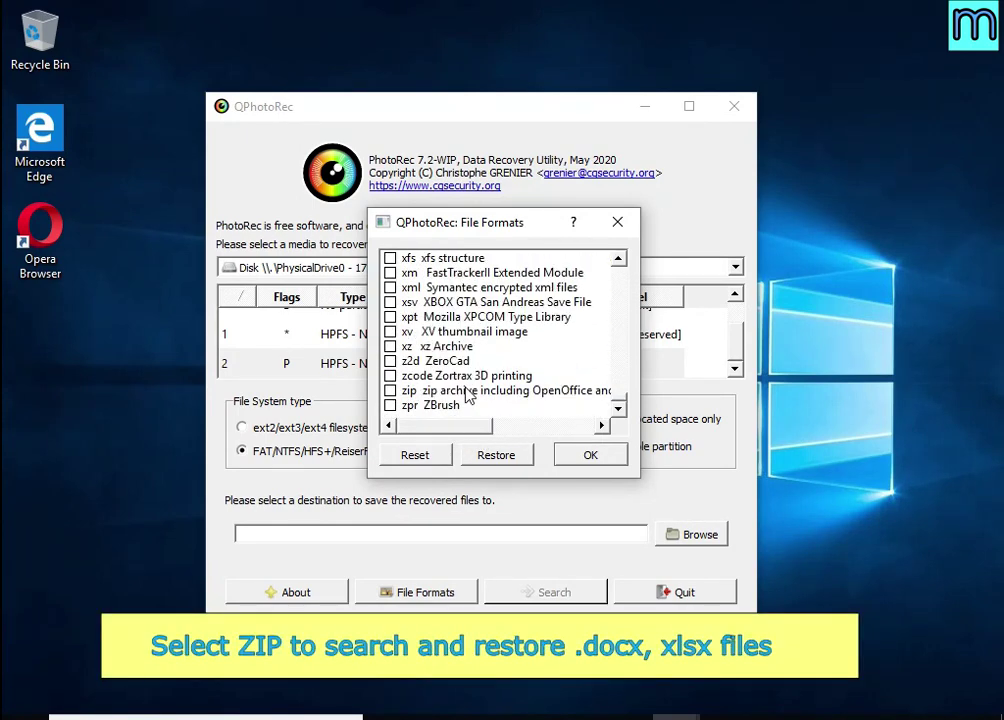
{"action": "left_click", "coordinate": [390, 390]}
{"action": "left_click_drag", "start_coordinate": [430, 425], "coordinate": [485, 425]}
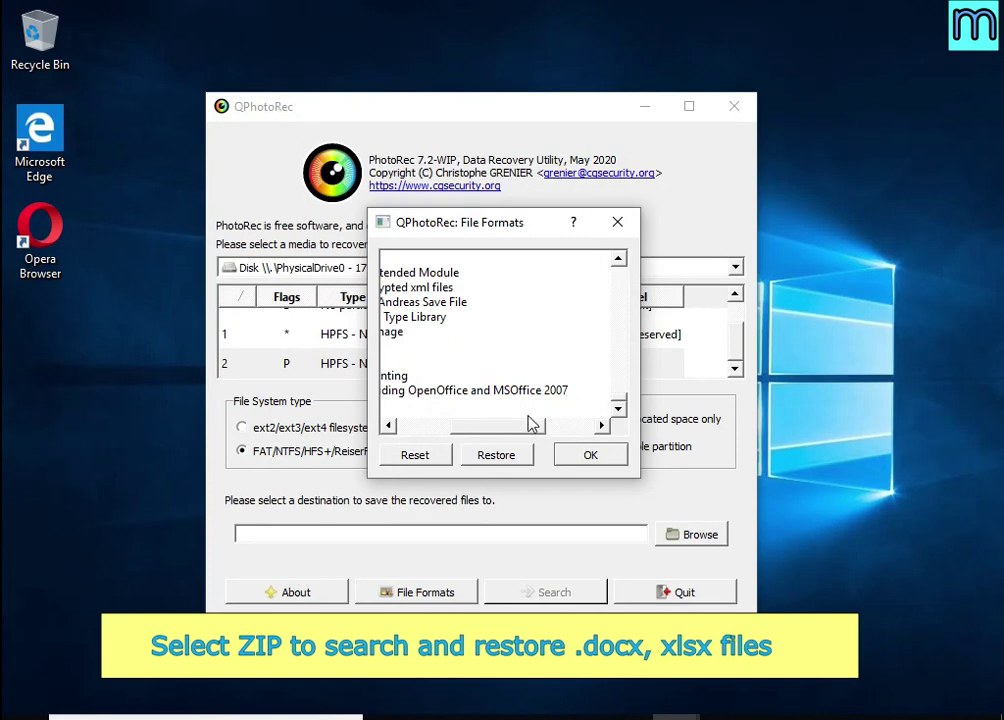
{"action": "left_click_drag", "start_coordinate": [531, 424], "coordinate": [430, 447]}
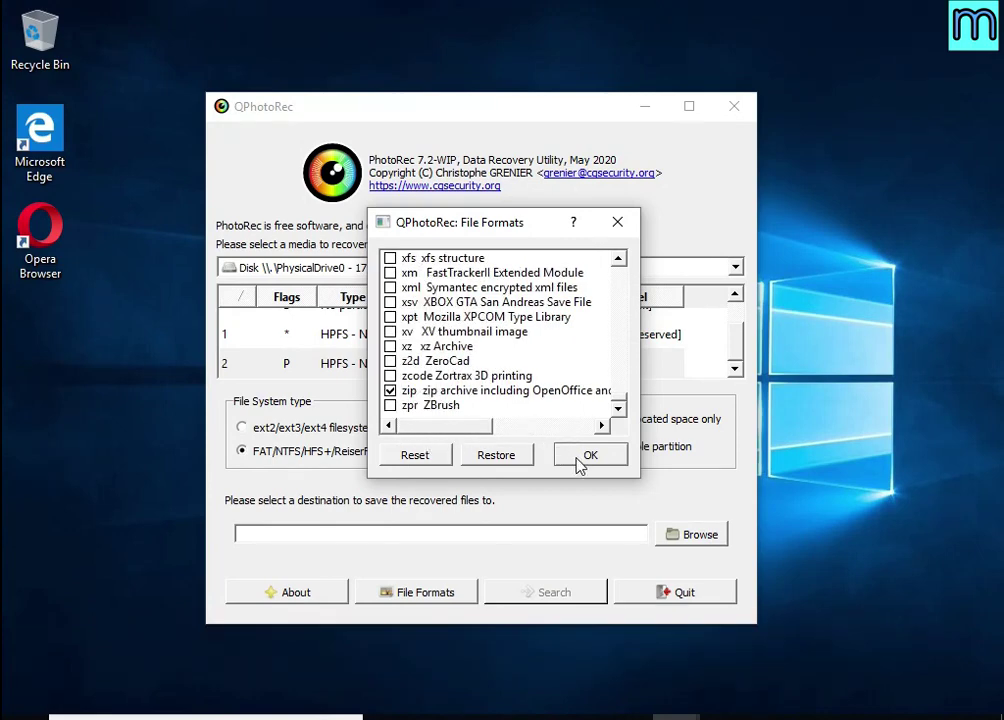
{"action": "left_click", "coordinate": [585, 455]}
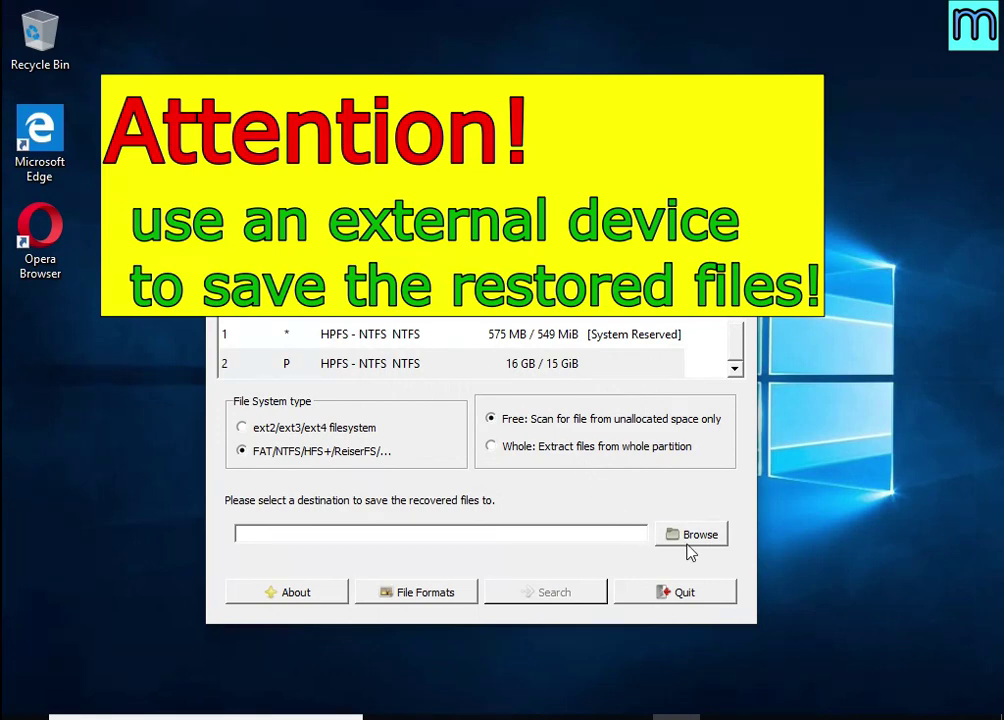
Run the recovery search with USB Drive (E:) as the destination and quit QPhotoRec once it completes.
{"action": "left_click", "coordinate": [687, 545]}
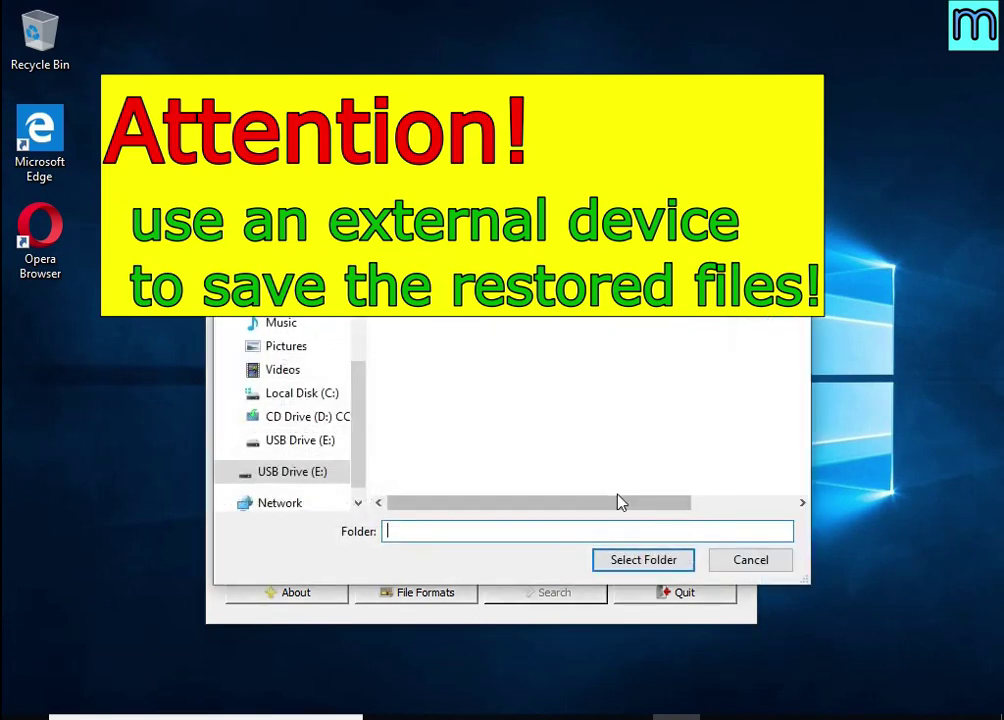
{"action": "left_click", "coordinate": [328, 476]}
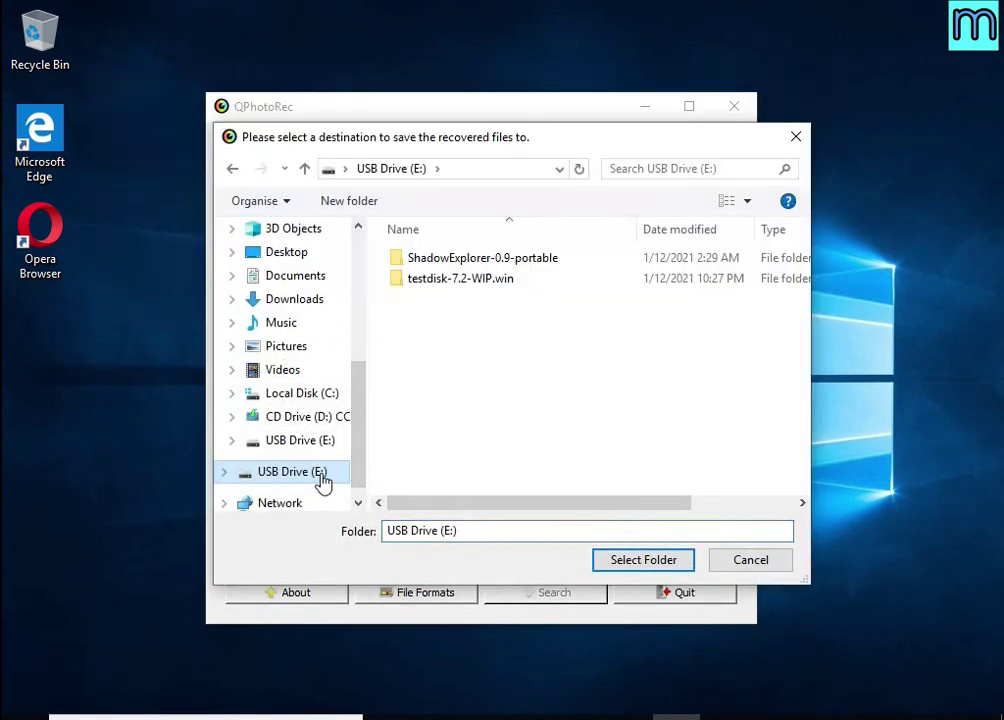
{"action": "left_click", "coordinate": [625, 562]}
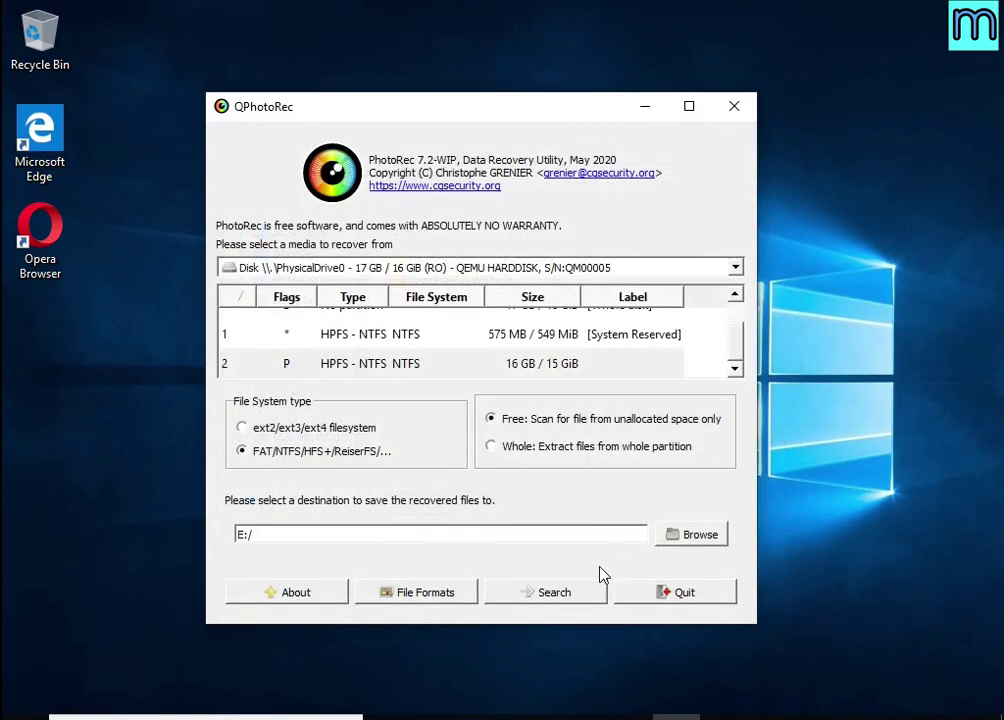
{"action": "left_click", "coordinate": [551, 594]}
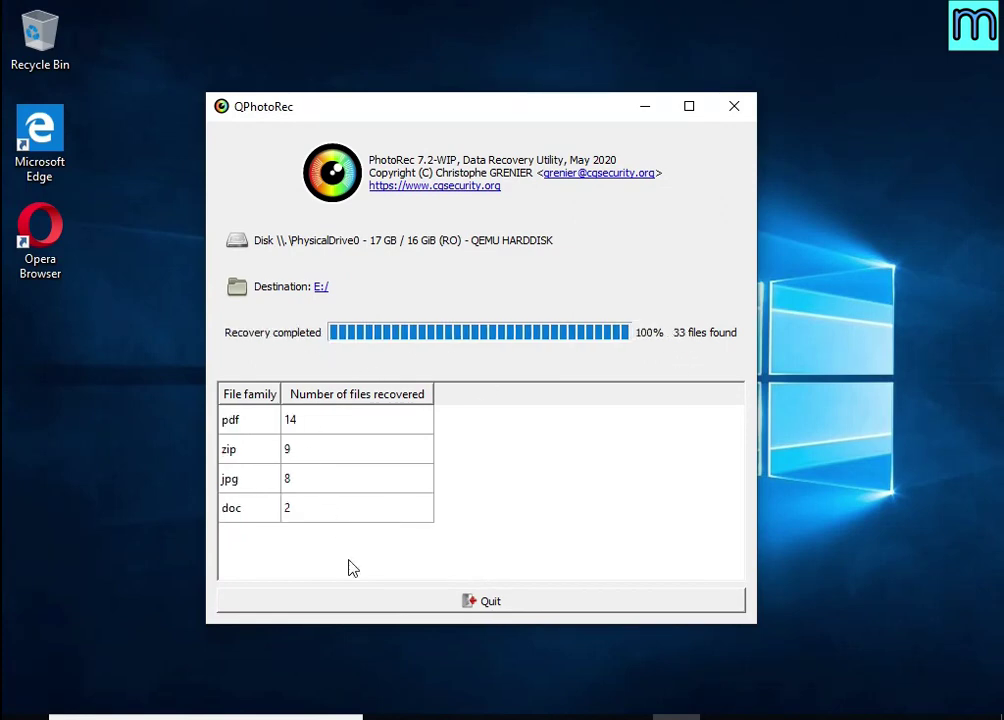
{"action": "left_click", "coordinate": [481, 601]}
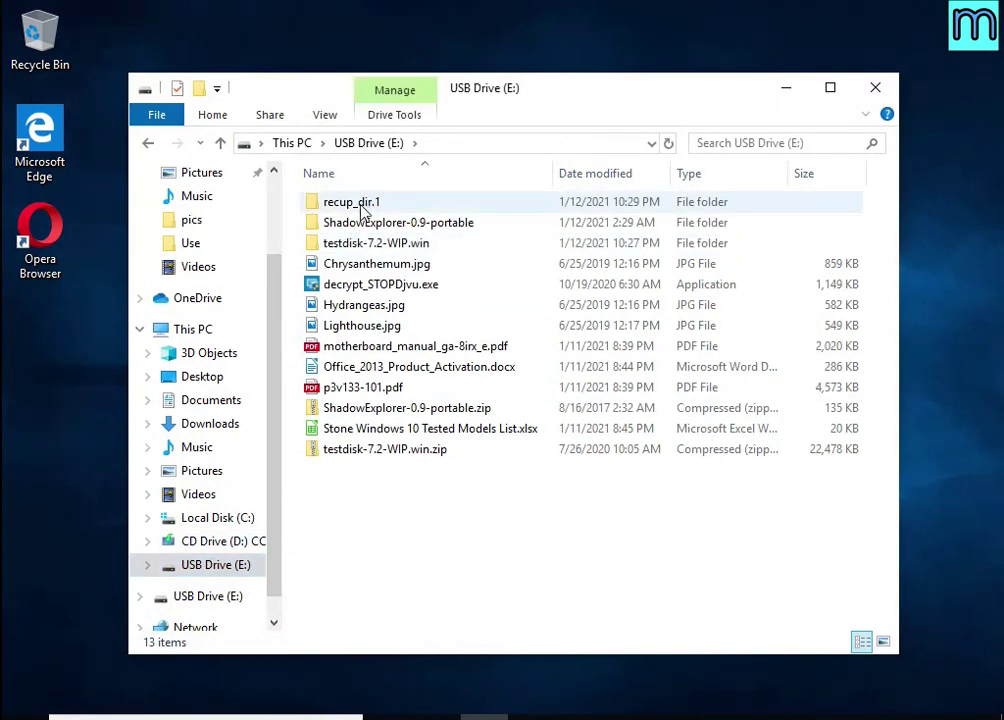
Open the recup_dir.1 folder on USB Drive (E:) and sort the recovered files by size, largest first.
{"action": "double_click", "coordinate": [464, 206]}
{"action": "left_click", "coordinate": [425, 180]}
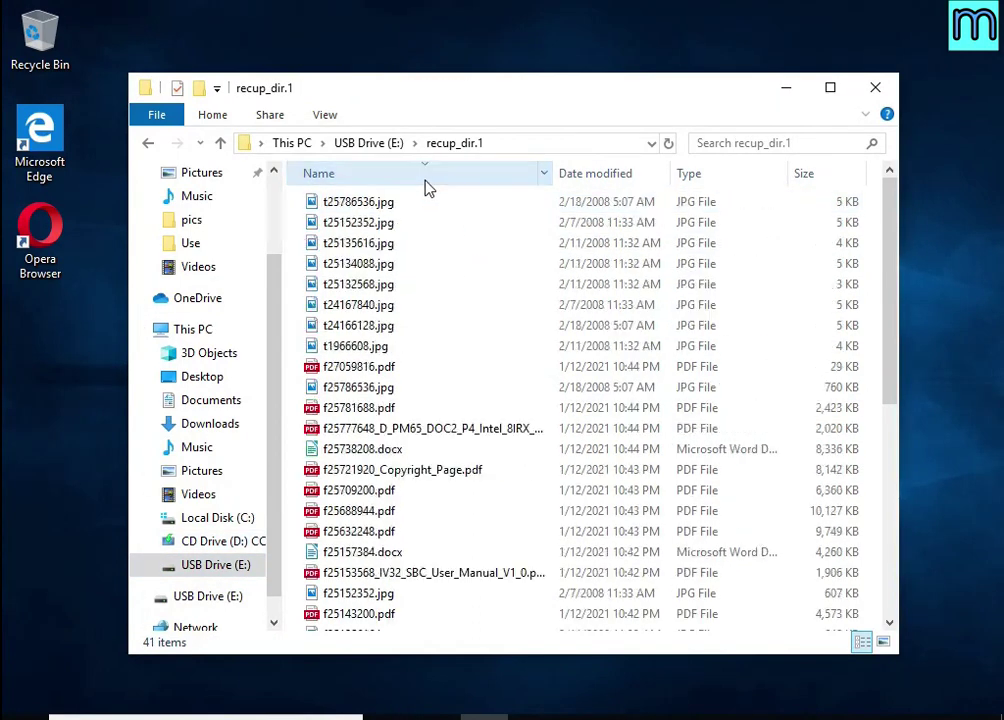
{"action": "left_click", "coordinate": [746, 184]}
{"action": "left_click", "coordinate": [770, 183]}
{"action": "left_click", "coordinate": [832, 180]}
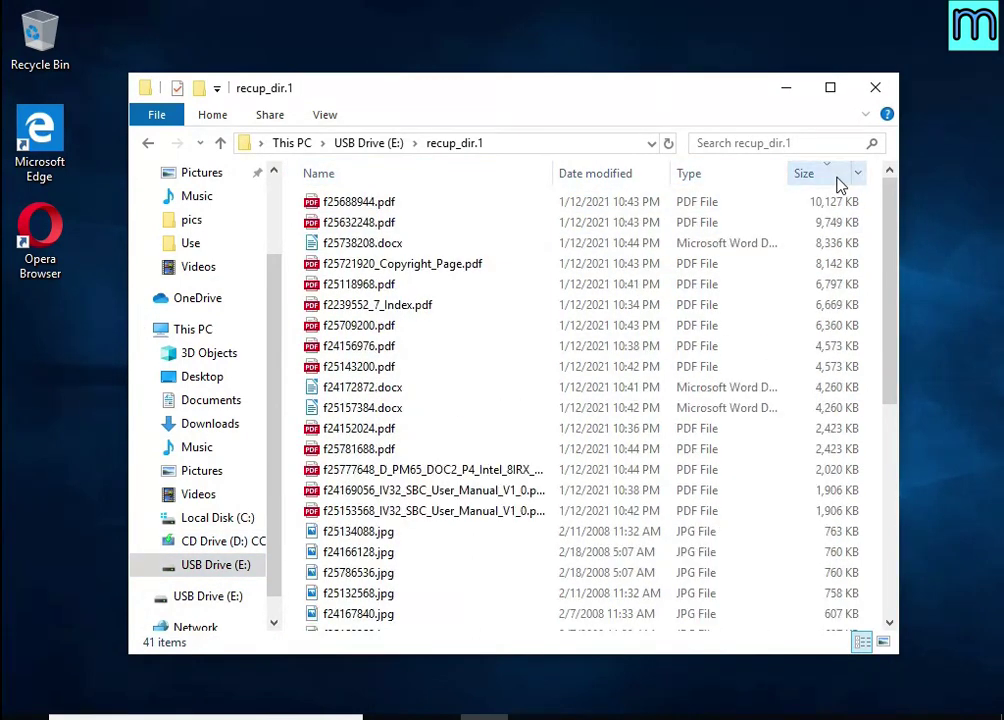
Open the recovered f25688944.pdf, look through its first pages, and close it.
{"action": "double_click", "coordinate": [405, 205]}
{"action": "scroll", "coordinate": [553, 271], "scroll_direction": "down", "scroll_amount": 5}
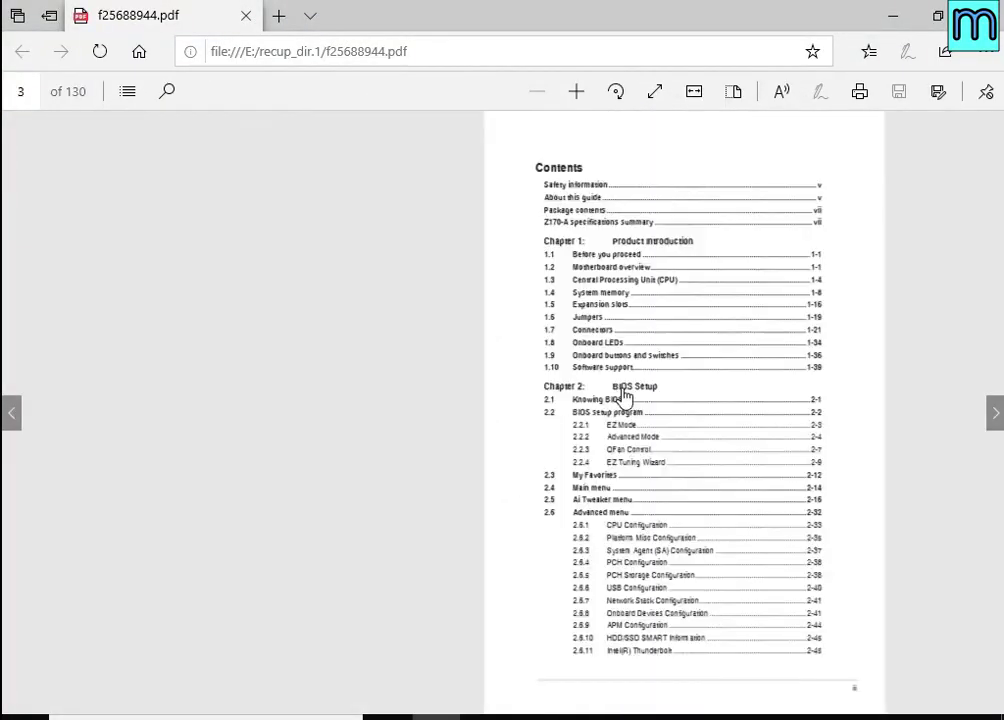
{"action": "key", "text": "alt+F4"}
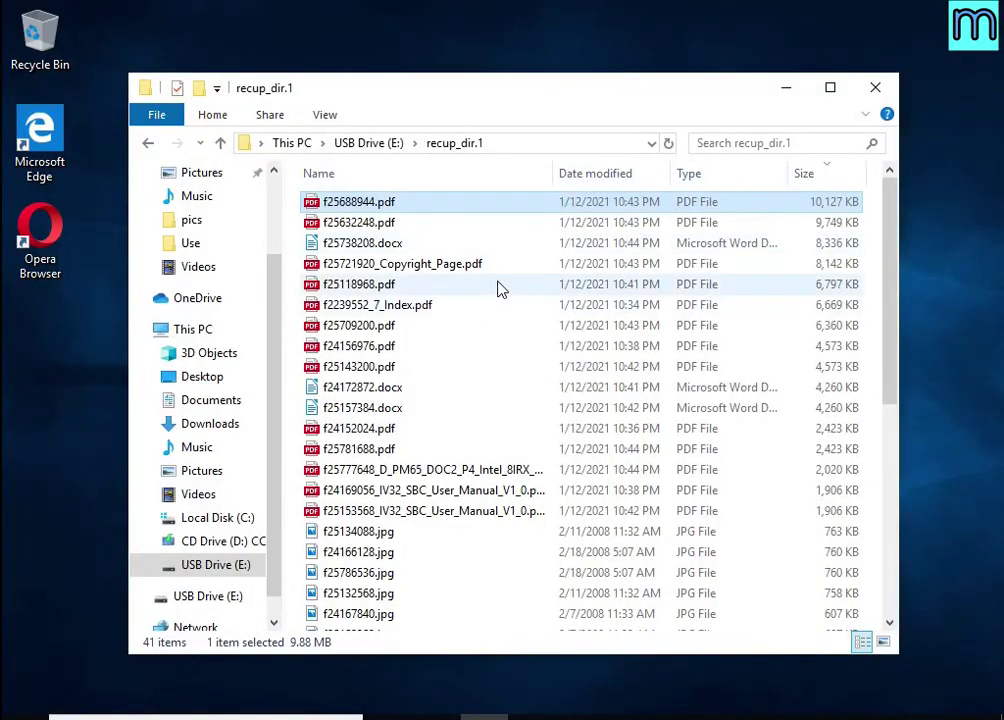
Open the recovered f24172872.docx, dismiss the Tip of the Day, look through the document, and close it.
{"action": "double_click", "coordinate": [469, 388]}
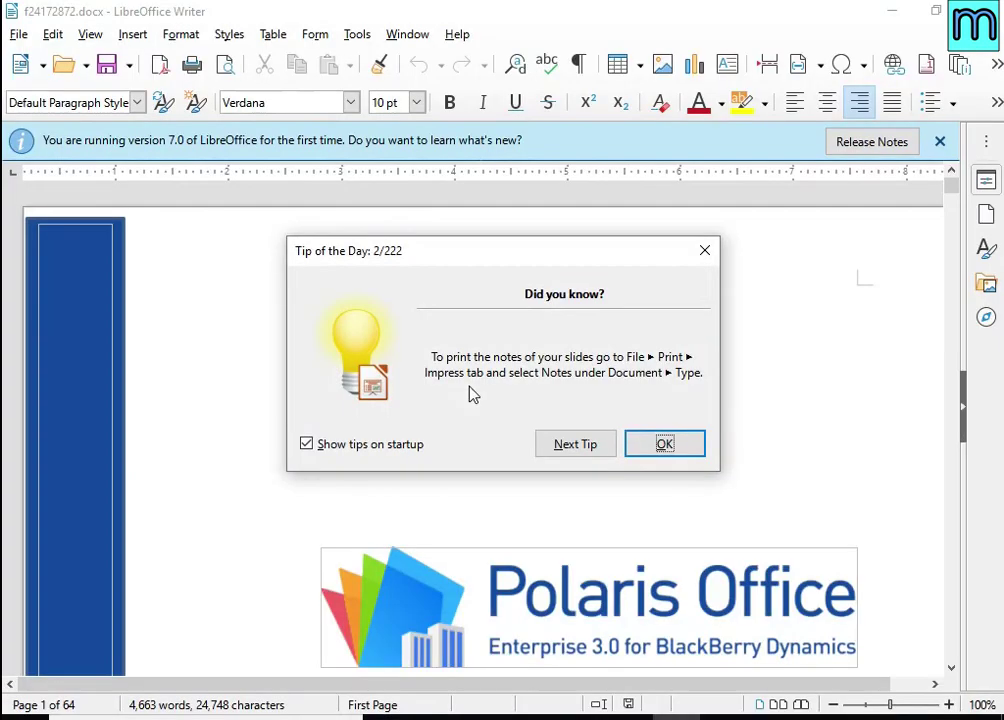
{"action": "left_click", "coordinate": [668, 440]}
{"action": "scroll", "coordinate": [679, 426], "scroll_direction": "down", "scroll_amount": 10}
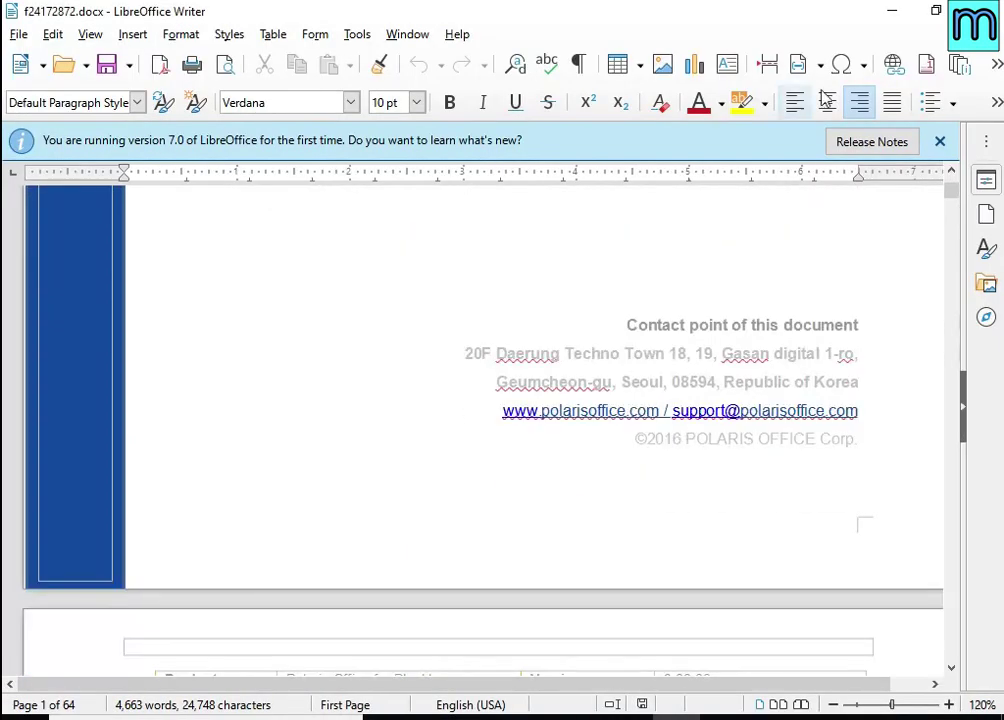
{"action": "key", "text": "alt+F4"}
View the recovered pictures f25134088.jpg and f24166128.jpg, closing each one after checking it.
{"action": "scroll", "coordinate": [509, 352], "scroll_direction": "down", "scroll_amount": 3}
{"action": "double_click", "coordinate": [509, 352]}
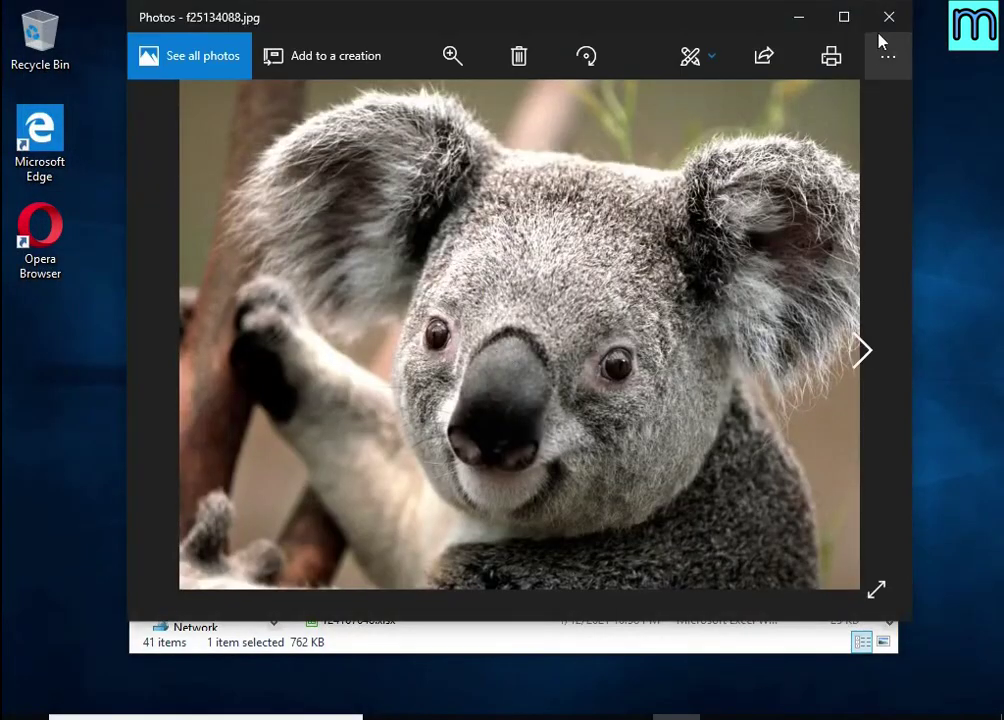
{"action": "left_click", "coordinate": [888, 17]}
{"action": "double_click", "coordinate": [545, 374]}
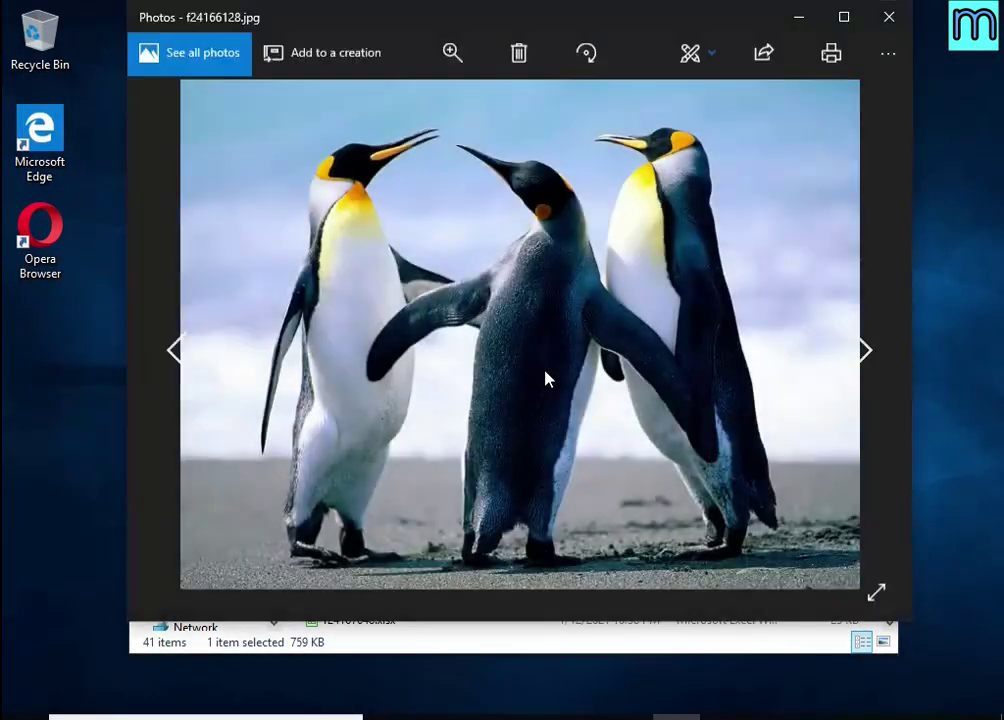
{"action": "left_click", "coordinate": [888, 17]}
Check the contents of the recovered f24167744.xlsx spreadsheet, and close it along with the recup_dir.1 folder window.
{"action": "double_click", "coordinate": [459, 580]}
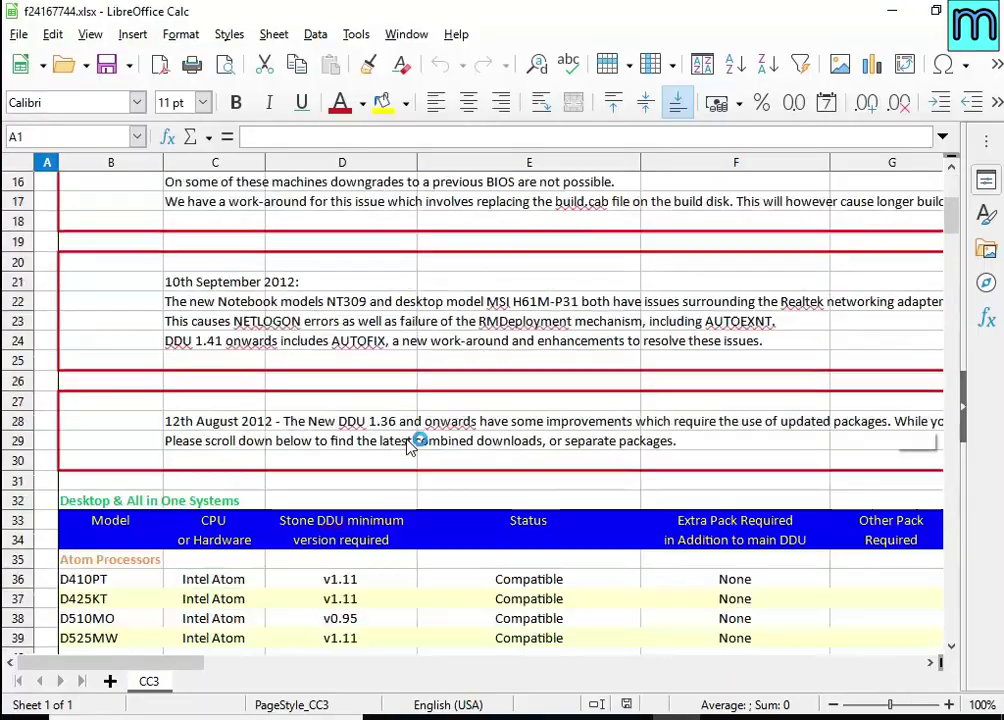
{"action": "scroll", "coordinate": [410, 443], "scroll_direction": "up", "scroll_amount": 4}
{"action": "key", "text": "alt+F4"}
{"action": "left_click", "coordinate": [874, 89]}
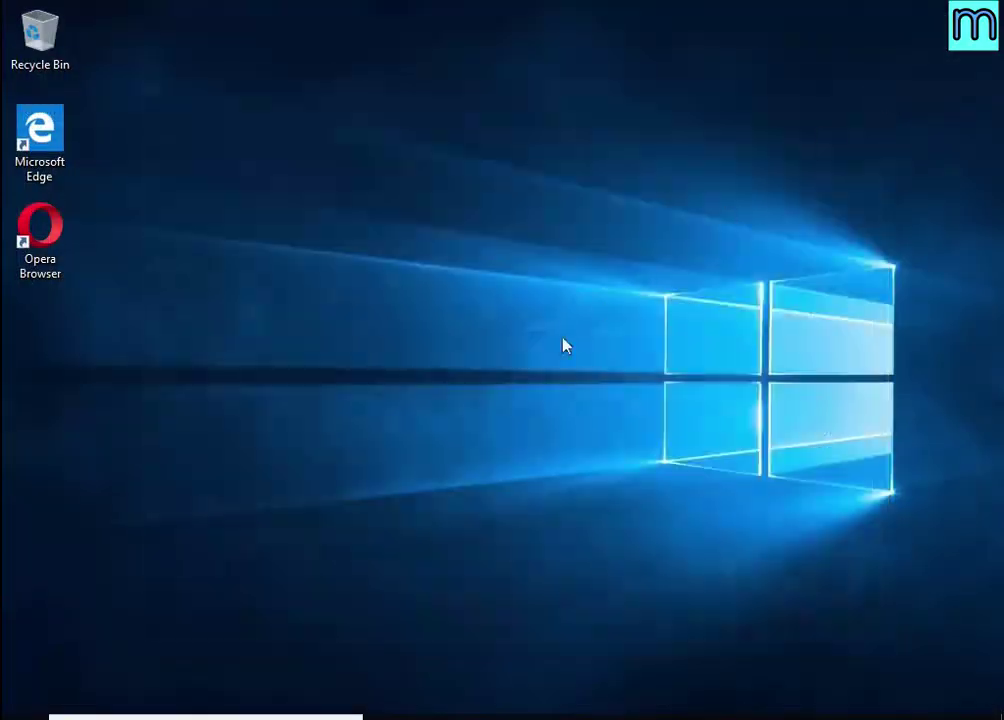